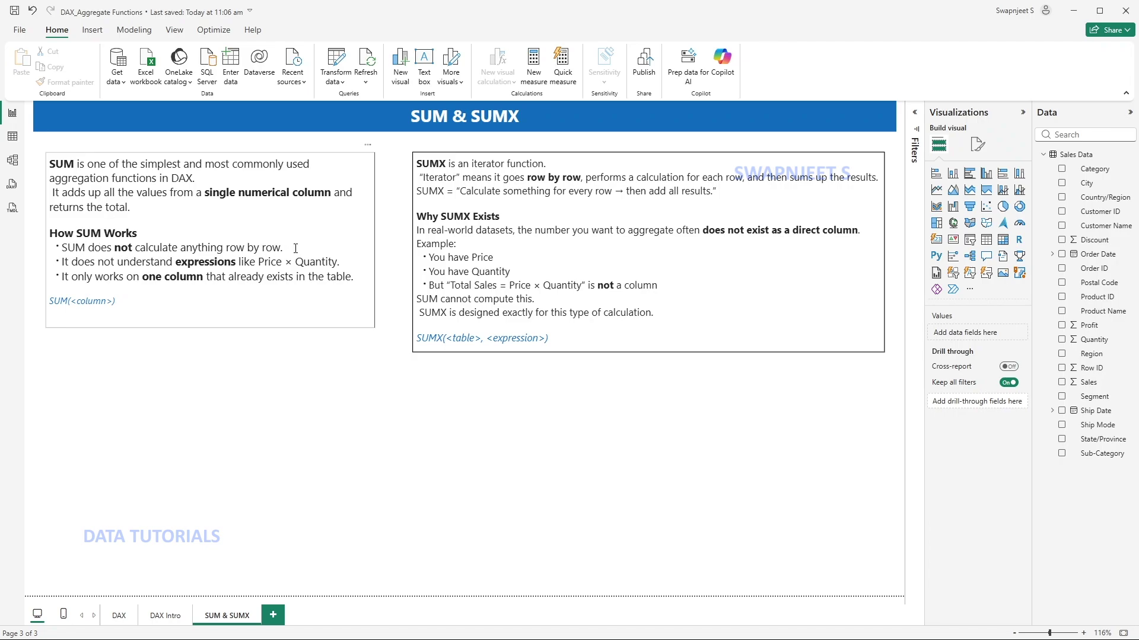
left_click_drag(295, 249, 132, 248)
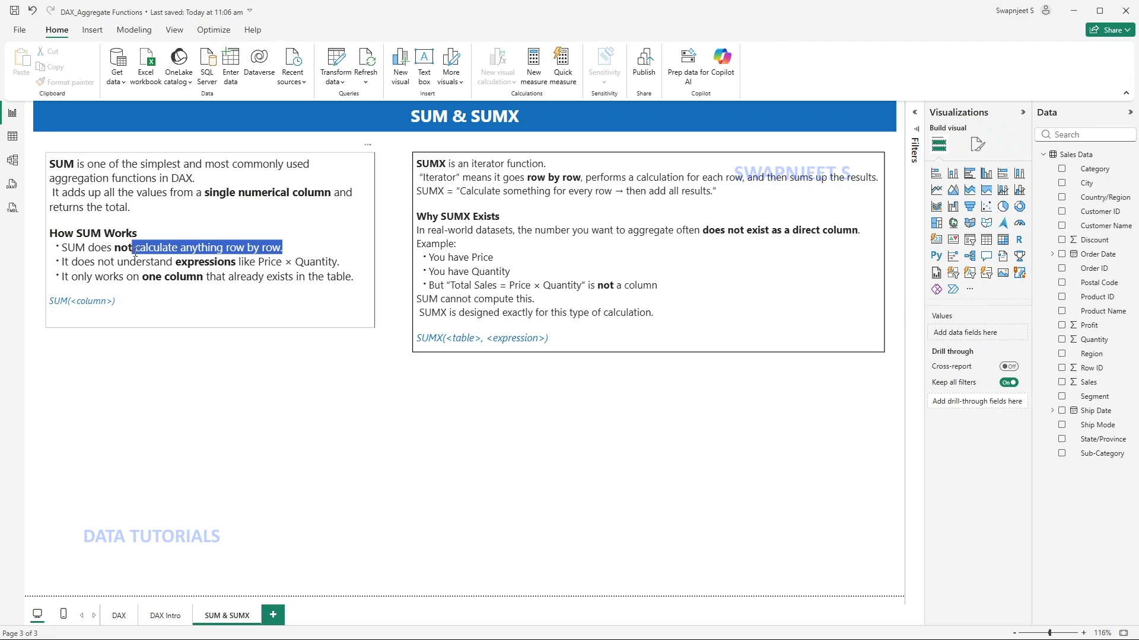
left_click(248, 218)
left_click(221, 378)
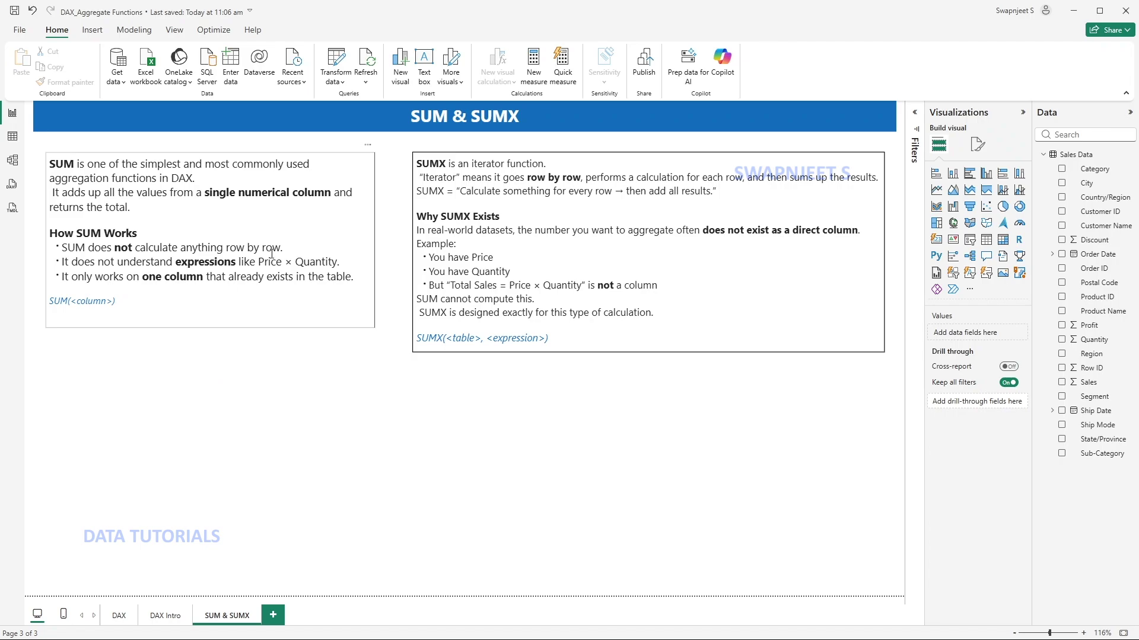
left_click_drag(340, 263, 258, 265)
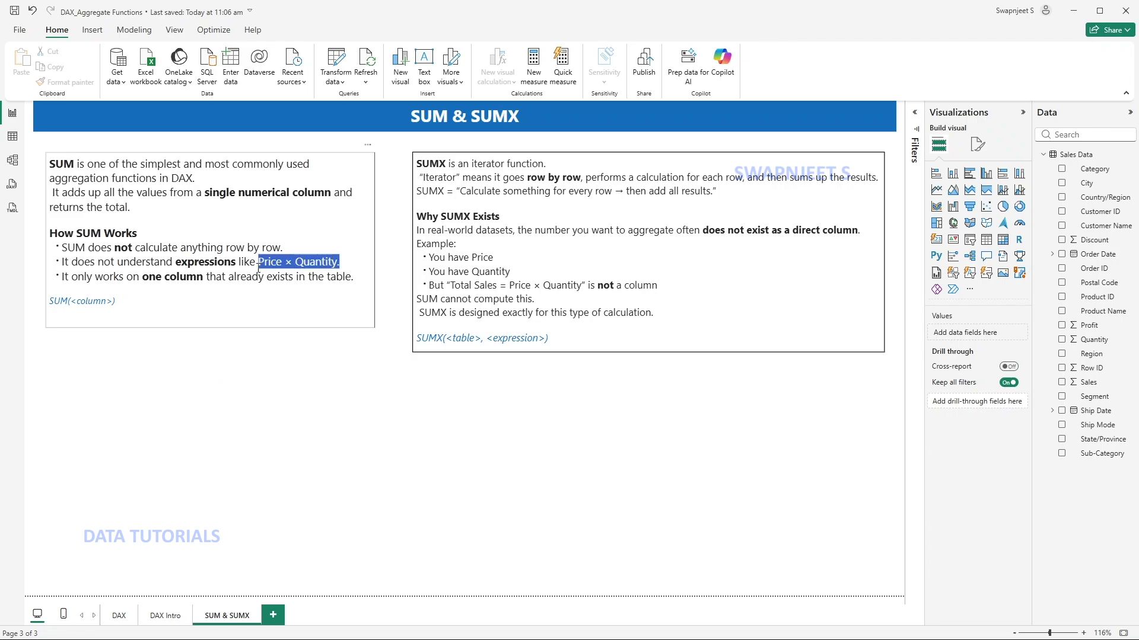
left_click(245, 457)
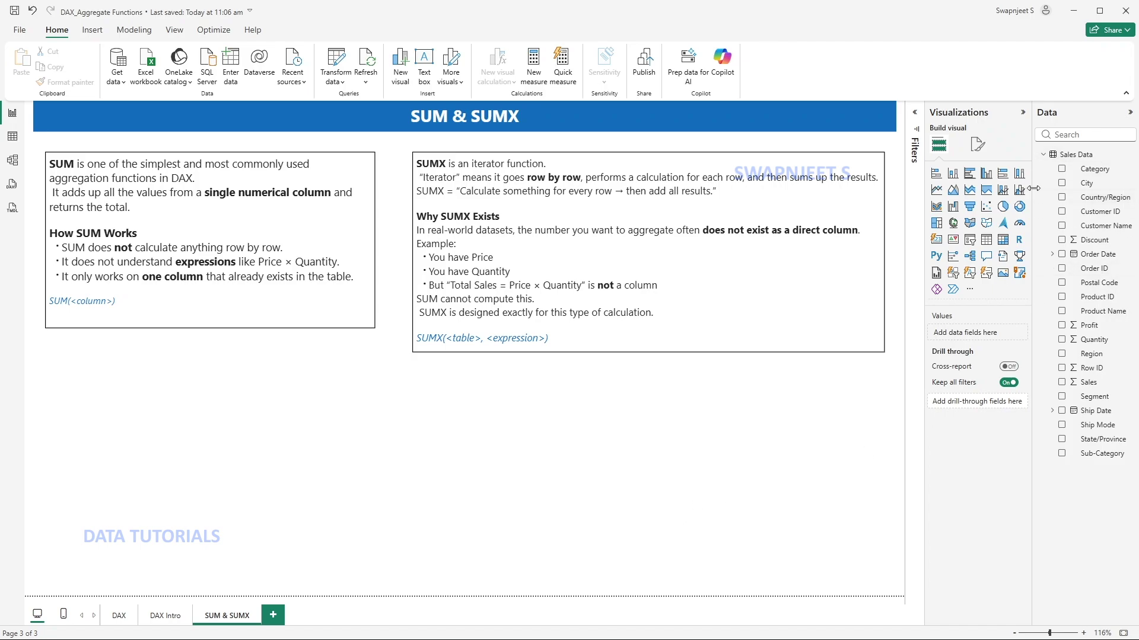
Start a new measure in the Sales Data table and name it Total Sales.
left_click_drag(1032, 190, 1014, 190)
right_click(1068, 215)
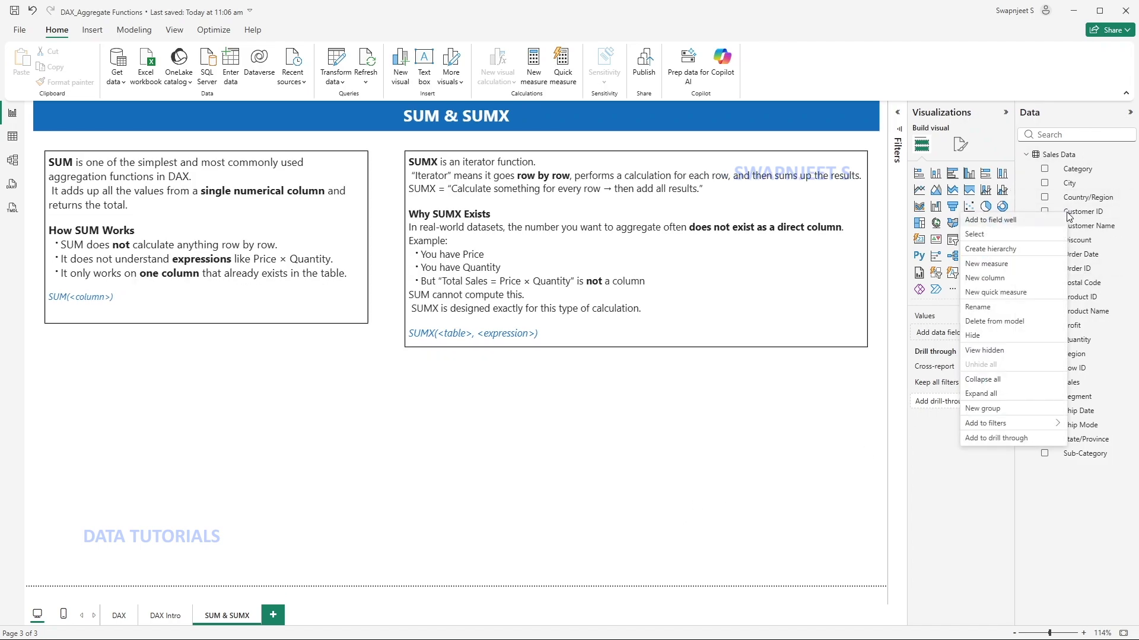
left_click(986, 263)
double_click(105, 116)
scroll(104, 116, "up", 3)
double_click(129, 116)
type("Total Sales =")
Define the Total Sales measure as SUM('Sales Data'[Sales]), commit it and close the formula editor.
left_click(211, 115)
type("SU")
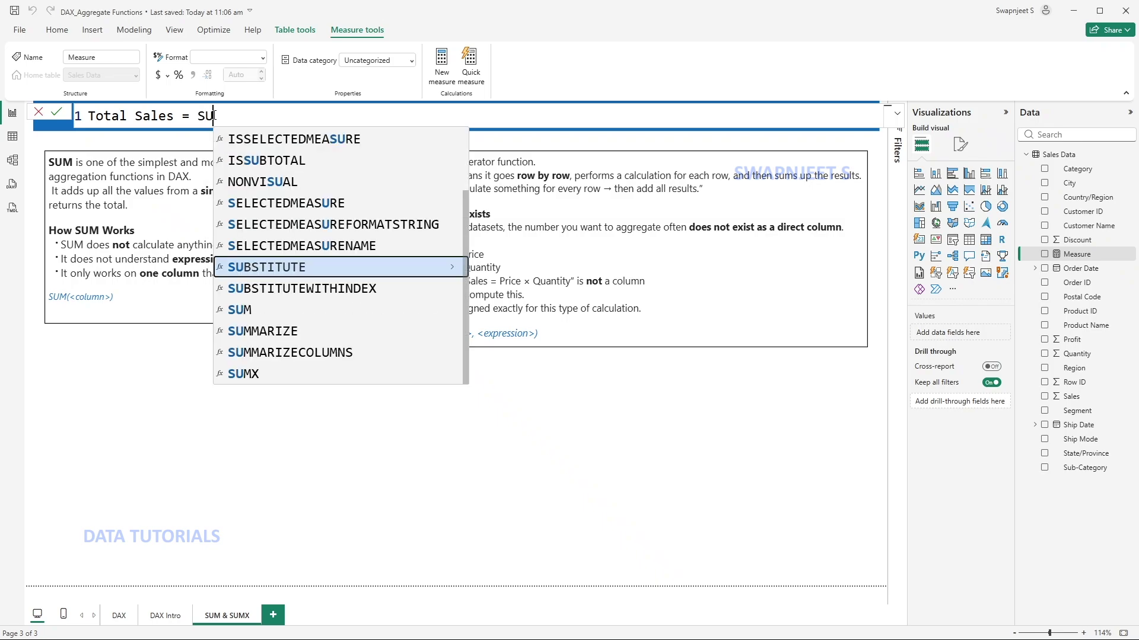
type("M")
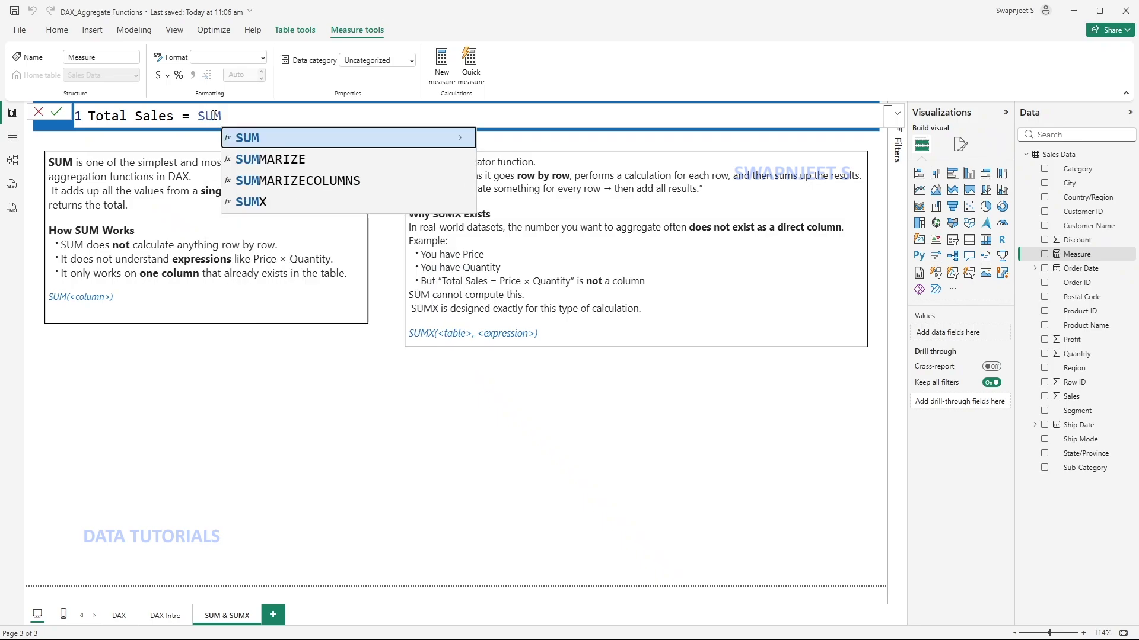
type("(")
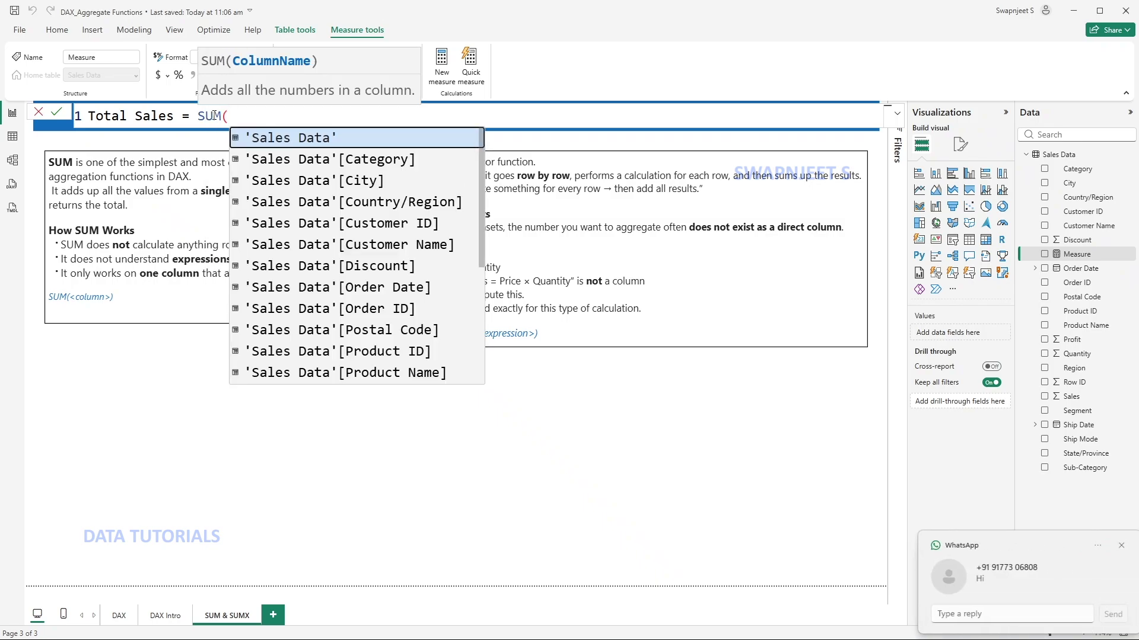
left_click(1113, 546)
left_click(239, 114)
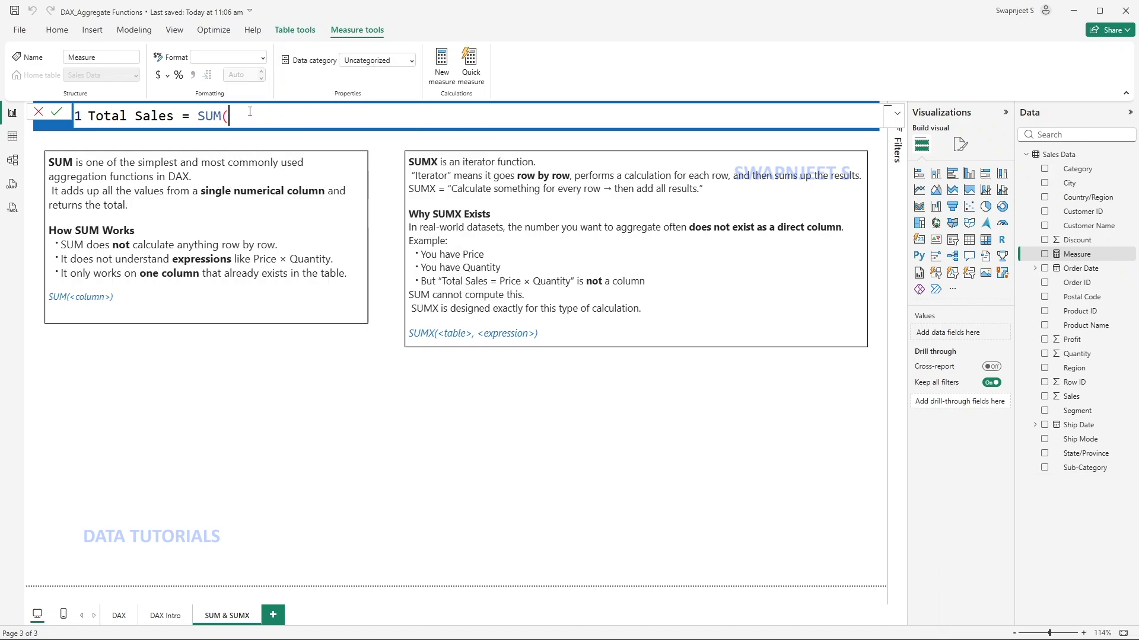
key("ctrl+space")
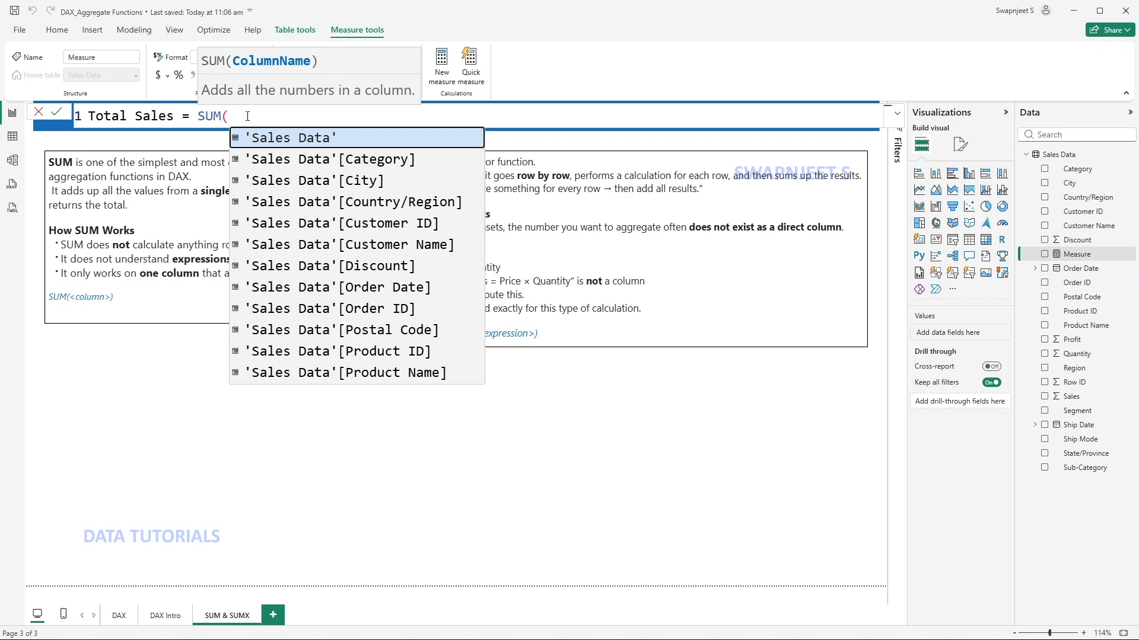
type("sales")
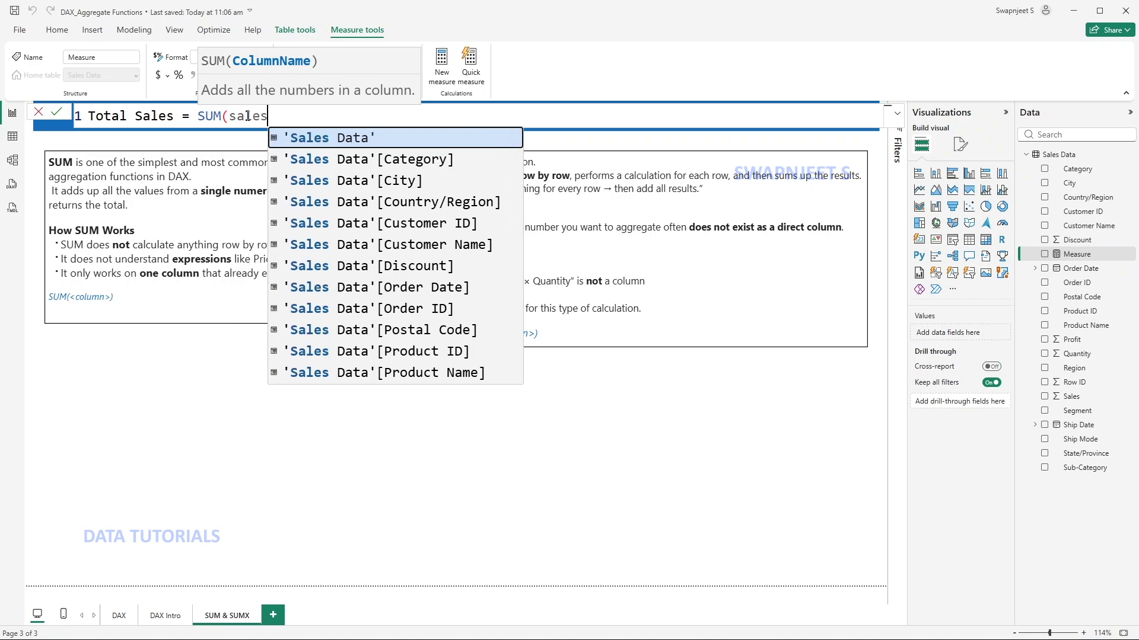
scroll(396, 275, "down", 4)
left_click(396, 268)
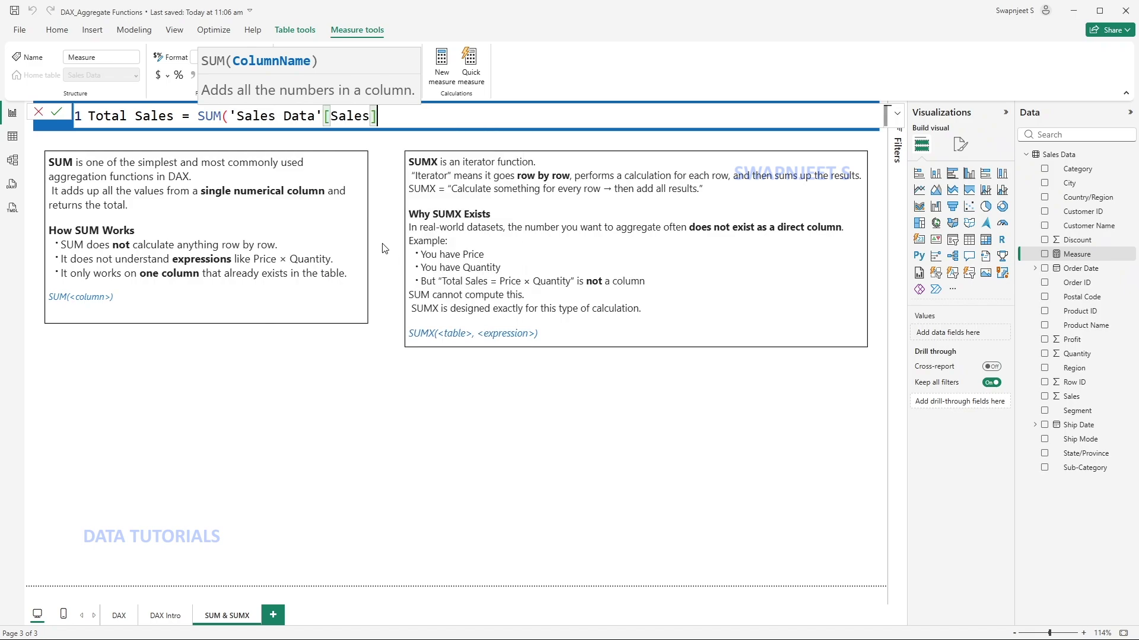
type(")")
key("Return")
left_click(39, 111)
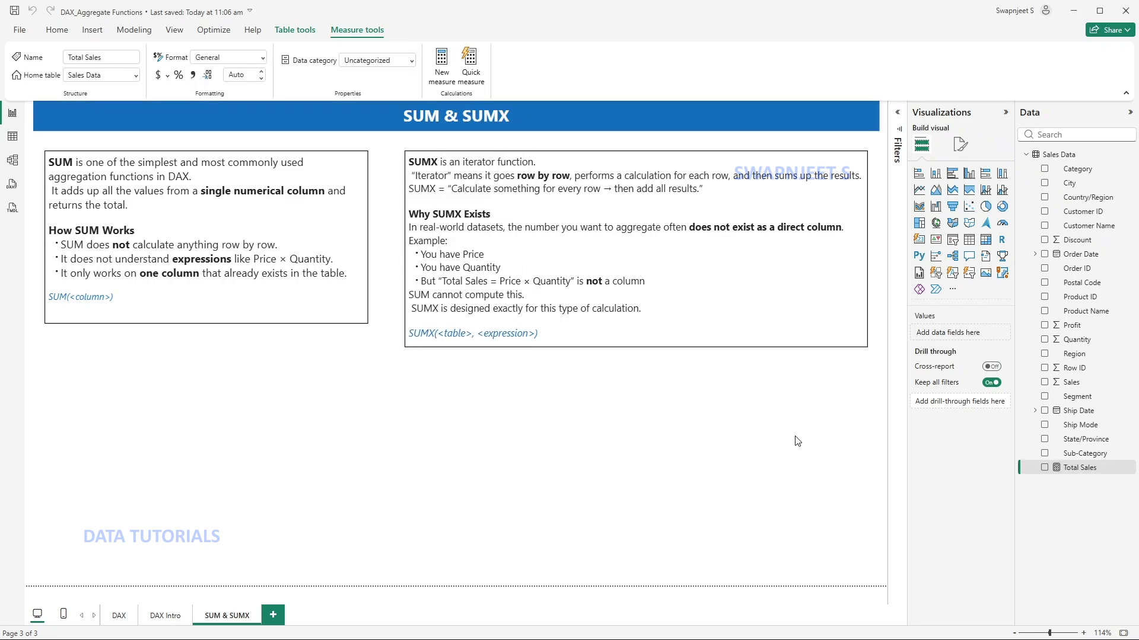
Add a card visual showing the Total Sales measure below the SUM notes and shrink it to a small card.
left_click(955, 245)
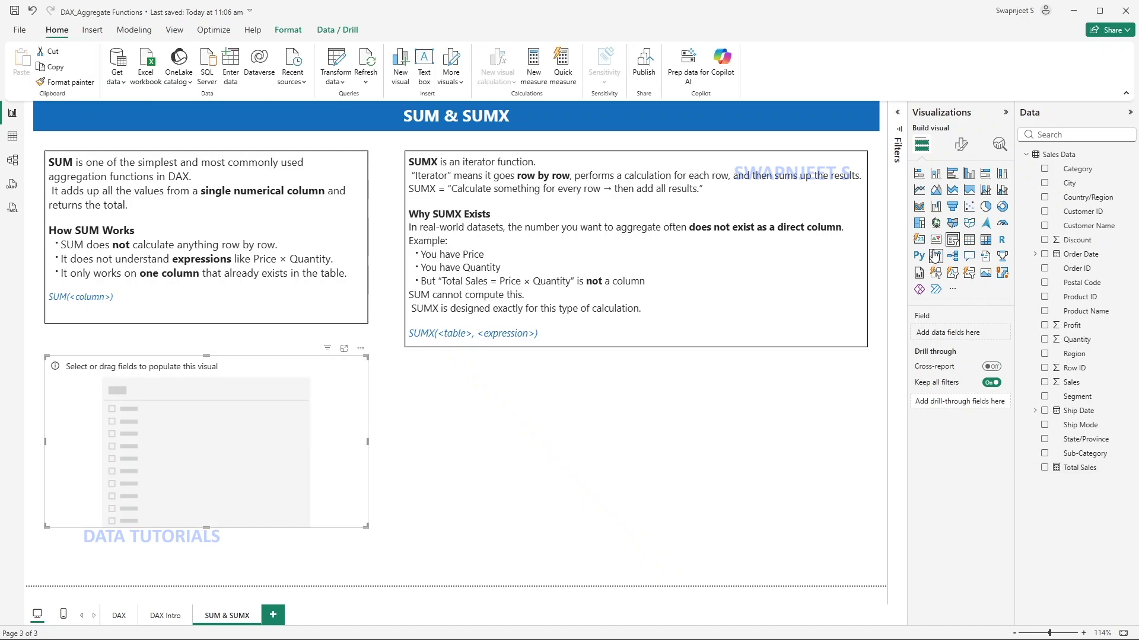
left_click(920, 241)
left_click_drag(1079, 467, 237, 445)
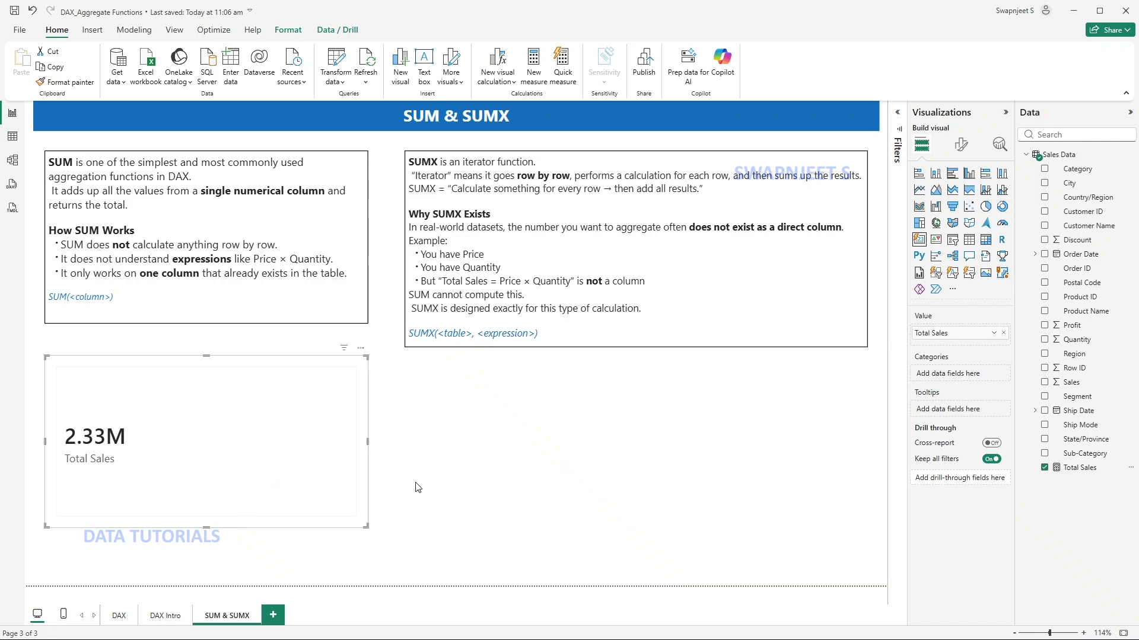
left_click_drag(367, 526, 206, 448)
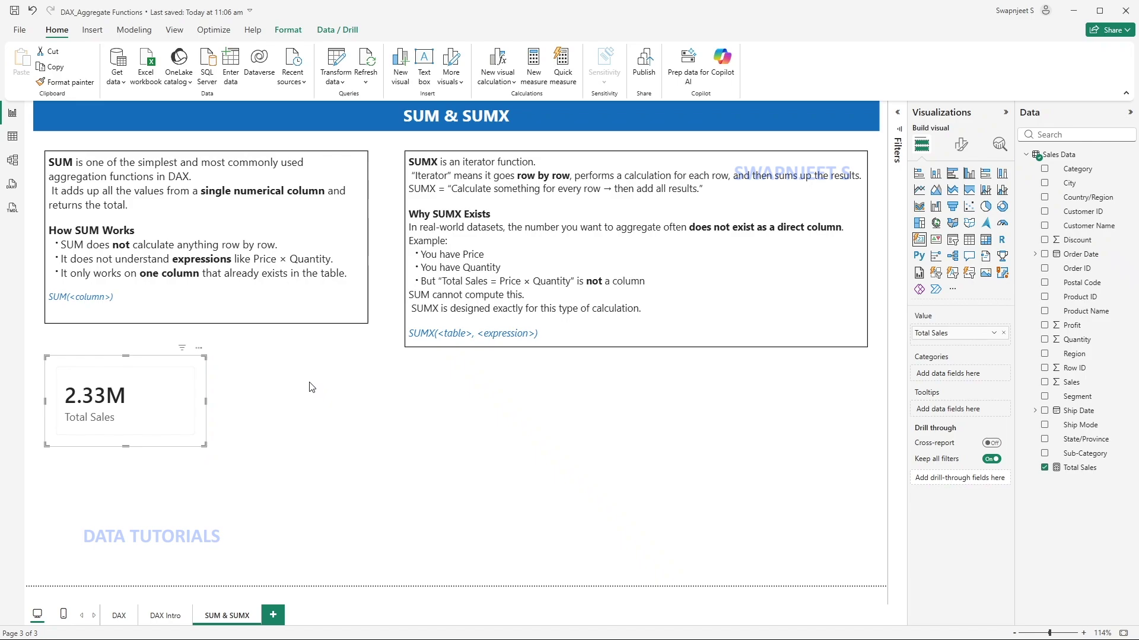
left_click(312, 387)
left_click_drag(254, 259, 331, 259)
left_click(292, 432)
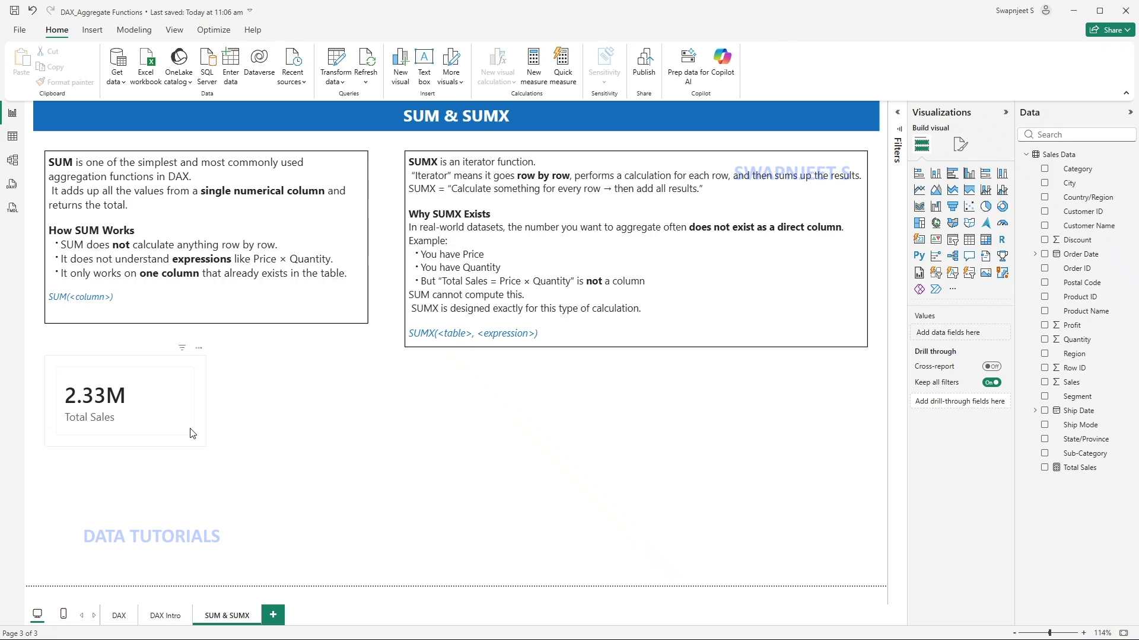
Move the Total Sales card onto the lower edge of the SUM notes box and resize it so its label fits.
left_click_drag(198, 418, 176, 362)
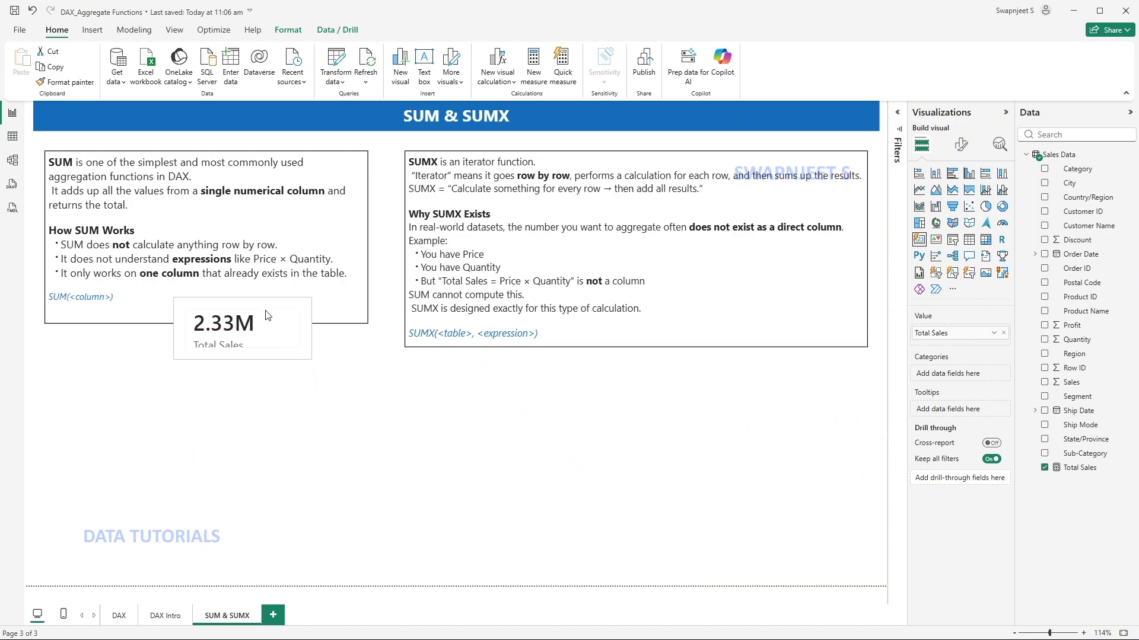
left_click(432, 458)
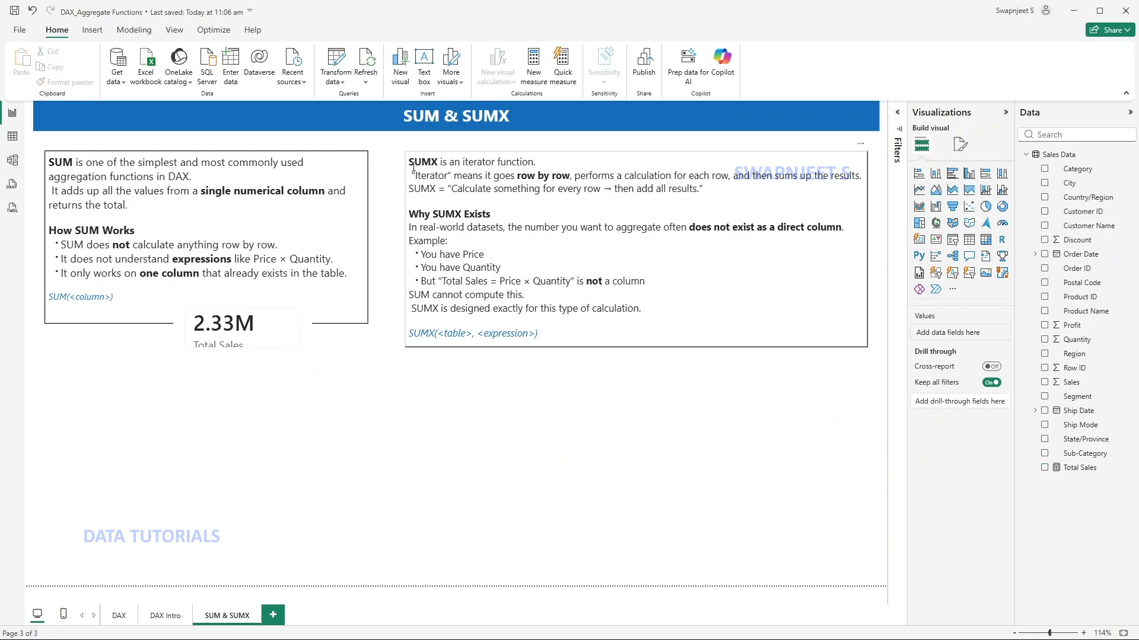
left_click(241, 364)
left_click_drag(242, 360, 243, 376)
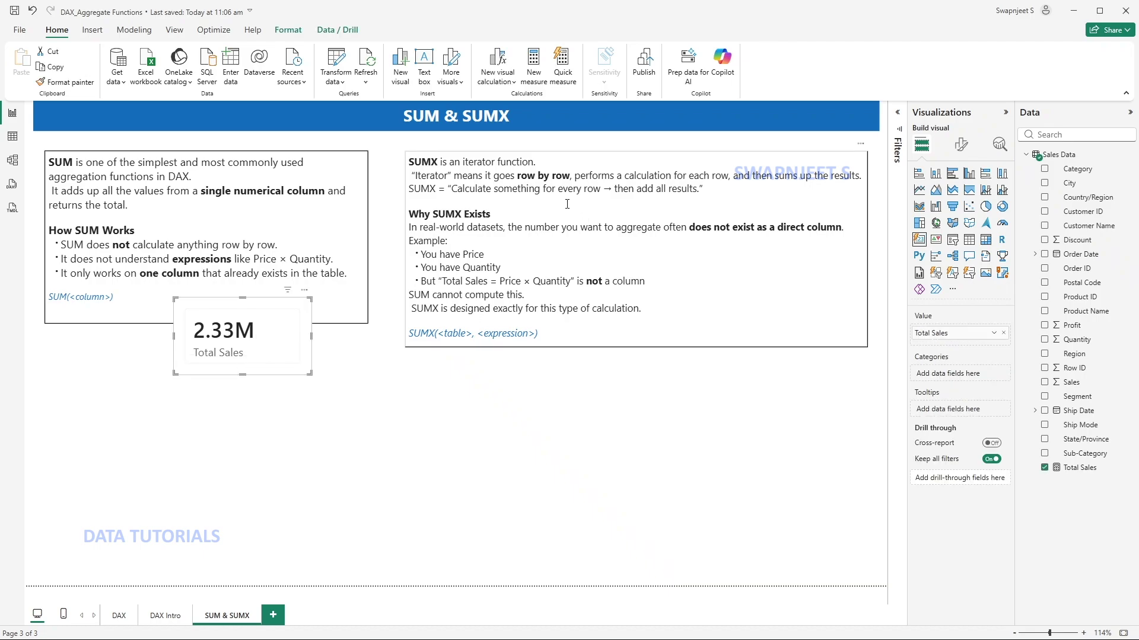
left_click(470, 442)
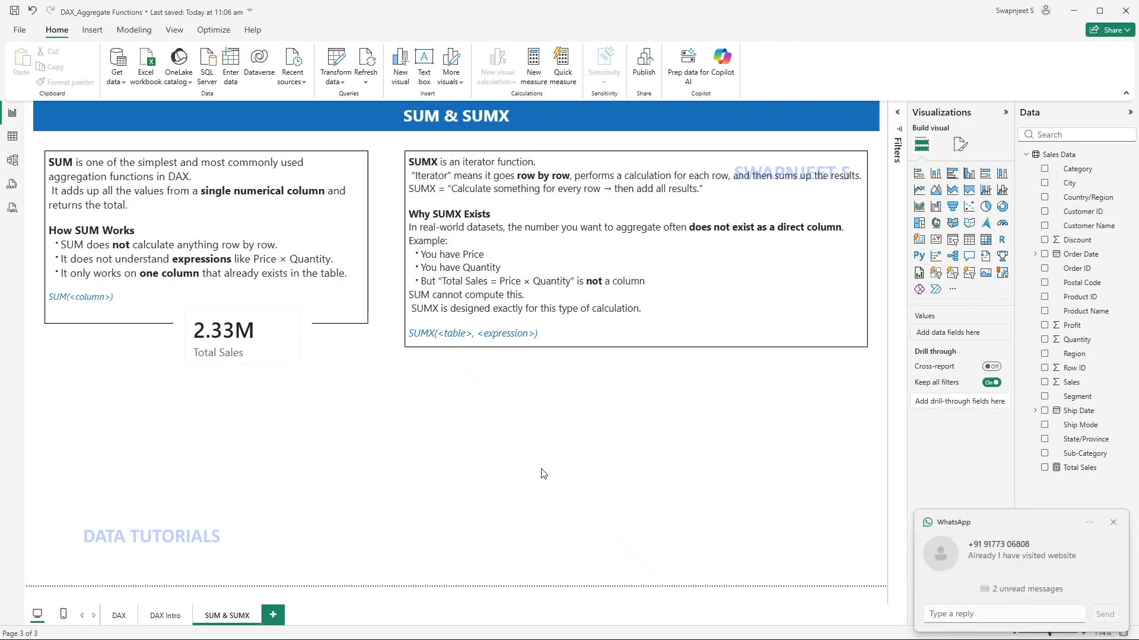
left_click(1113, 522)
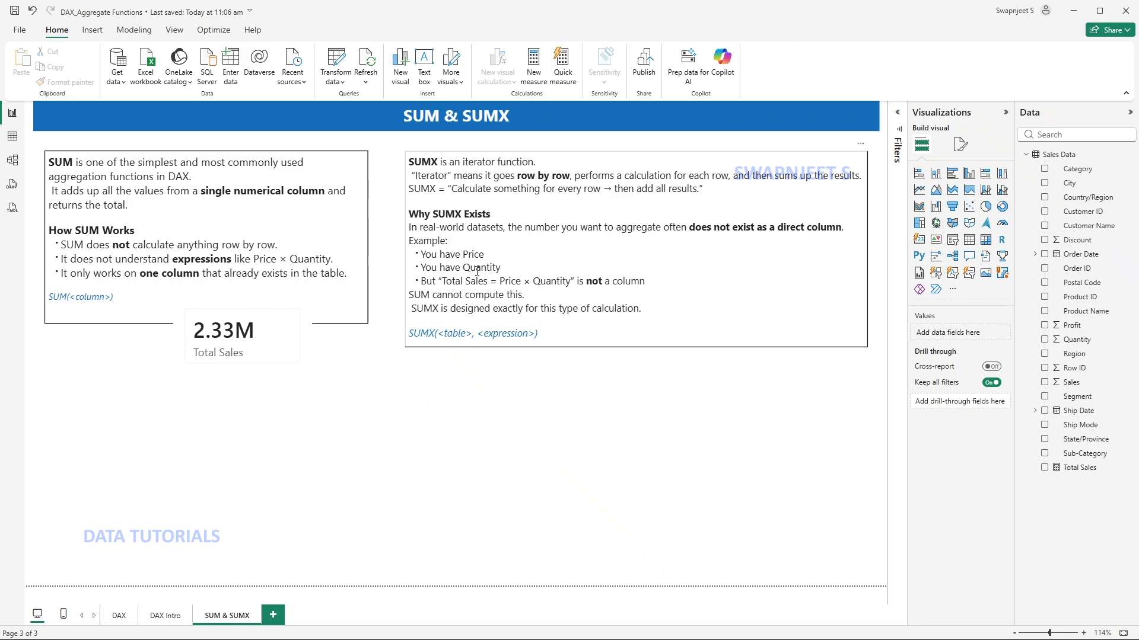
left_click_drag(500, 285, 573, 283)
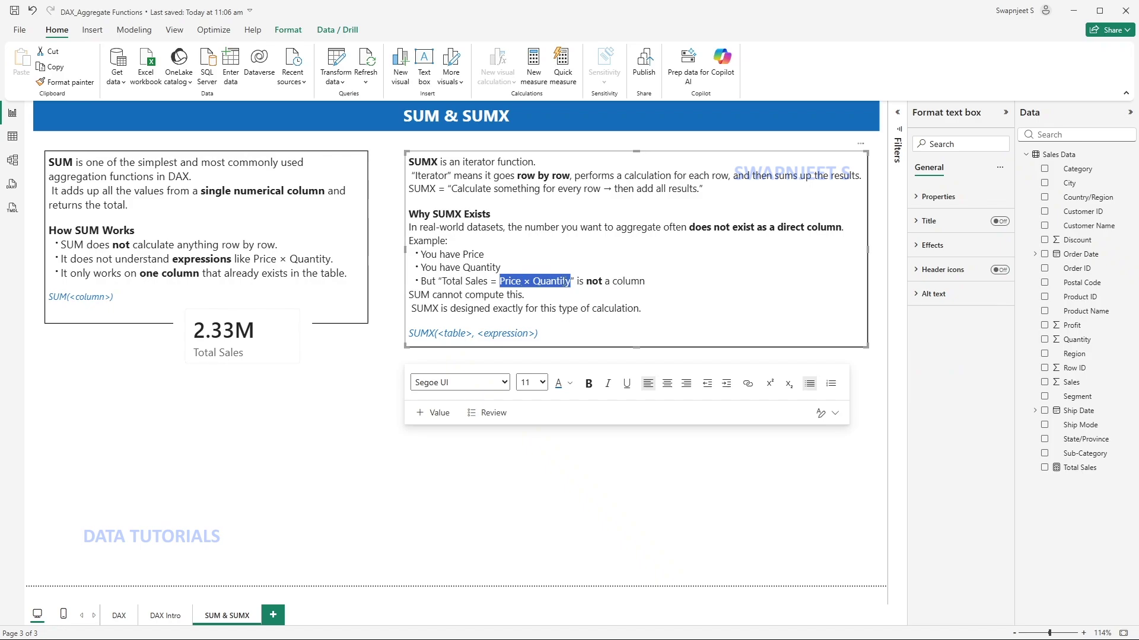
left_click(640, 283)
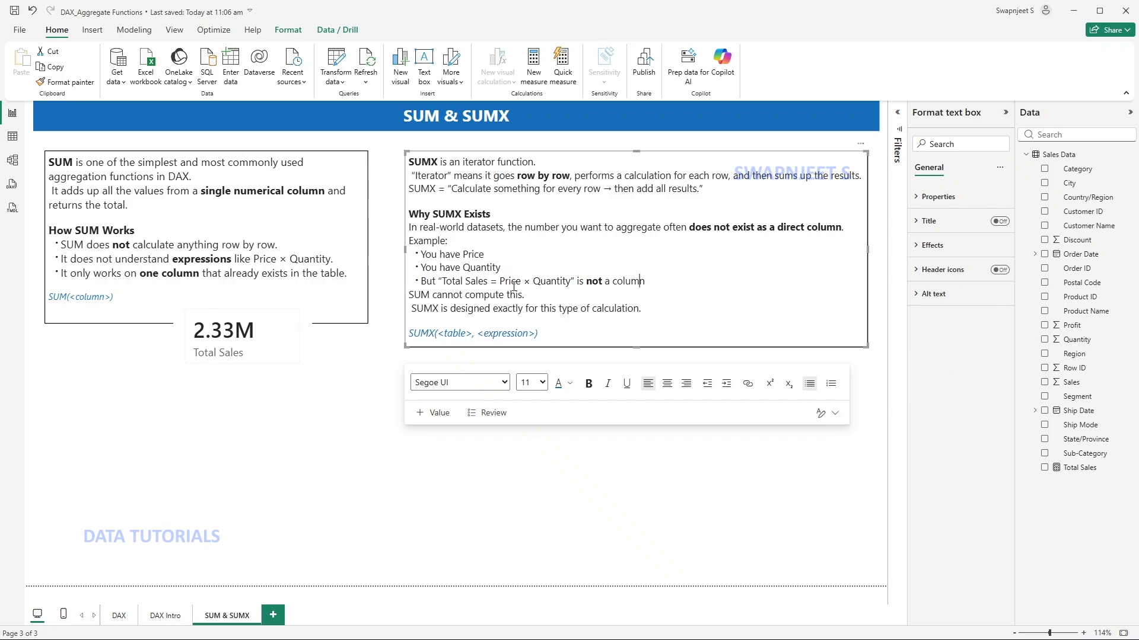
left_click(572, 508)
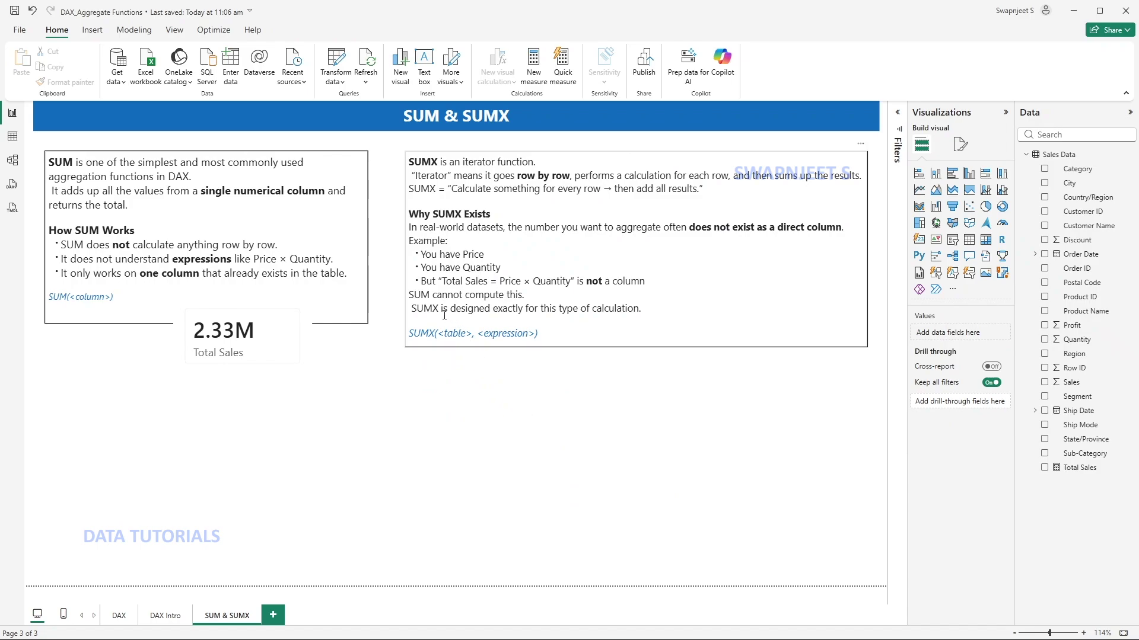
left_click_drag(500, 283, 573, 284)
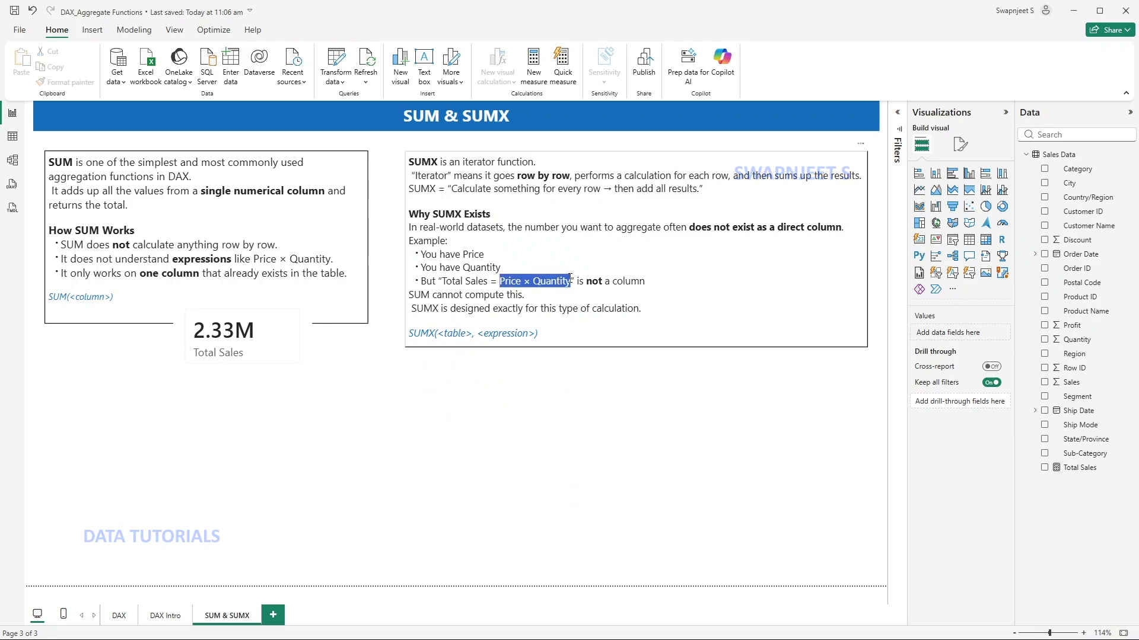
left_click(462, 310)
Delete the Total Sales card from the SUM & SUMX page.
left_click(340, 469)
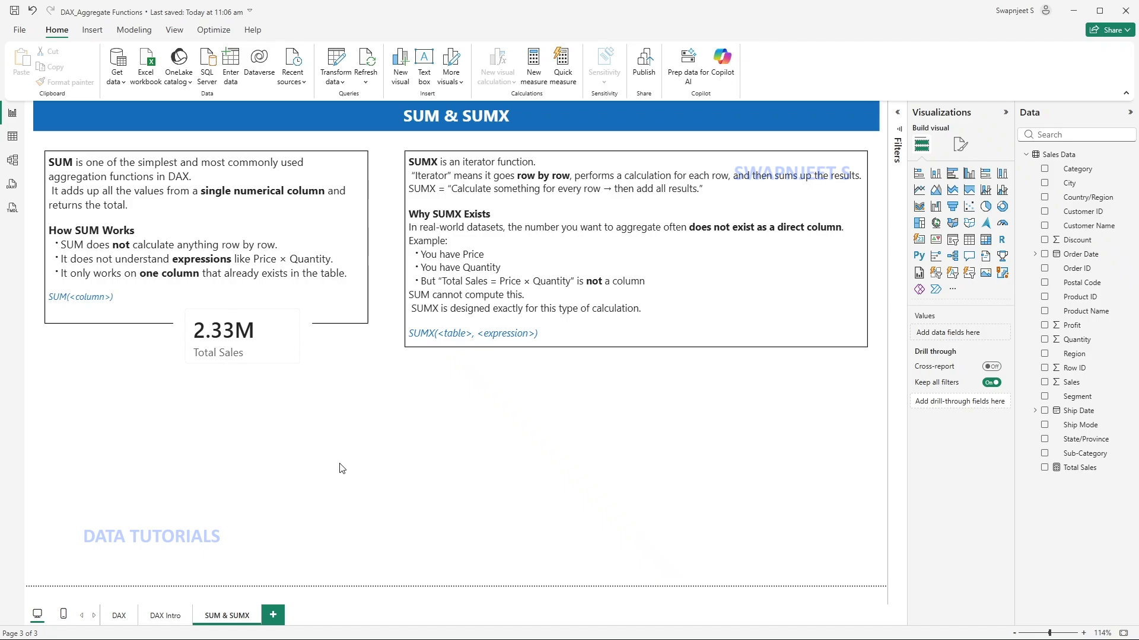
left_click(290, 355)
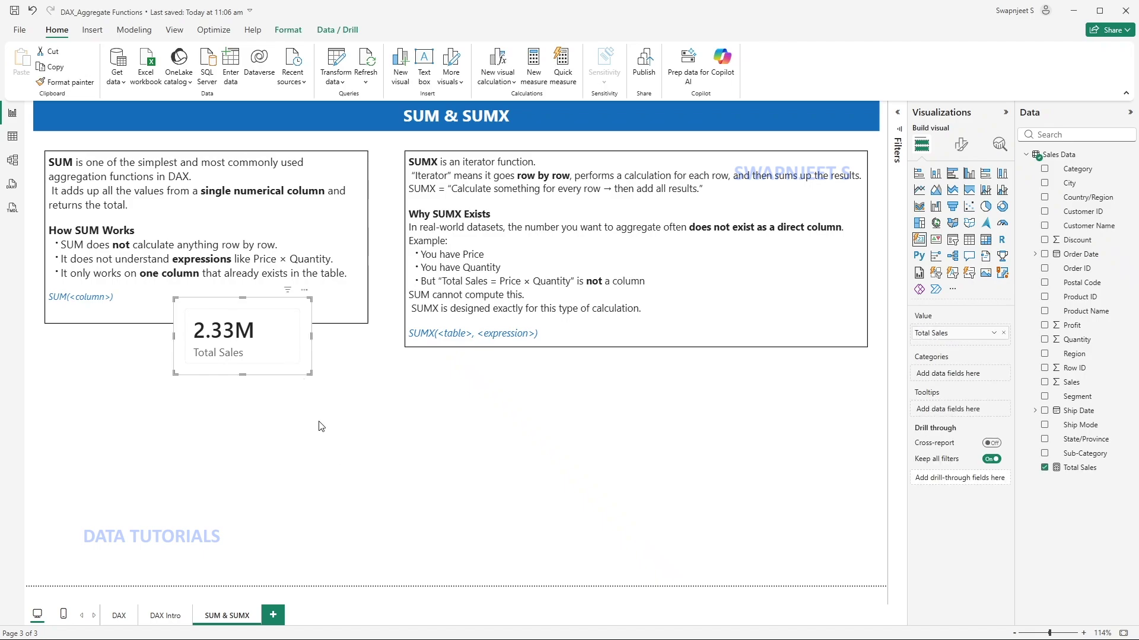
key("Delete")
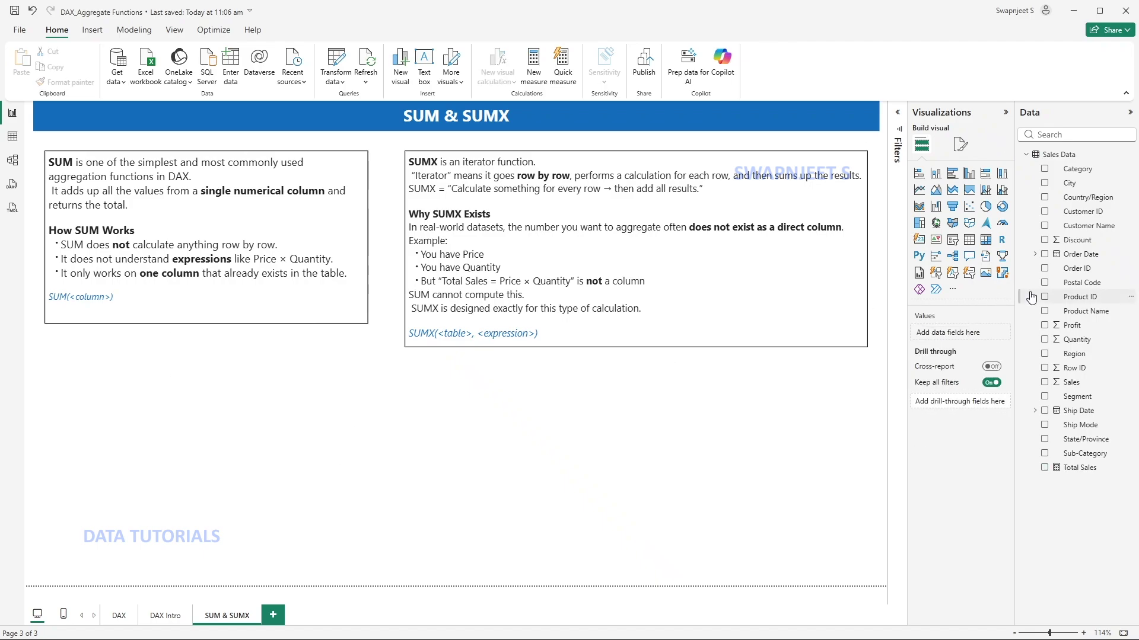
Import the region_data table from the Excel workbook Region Data.xlsx in the 12.Dax_Aggregate Functions folder.
left_click(120, 89)
left_click(230, 135)
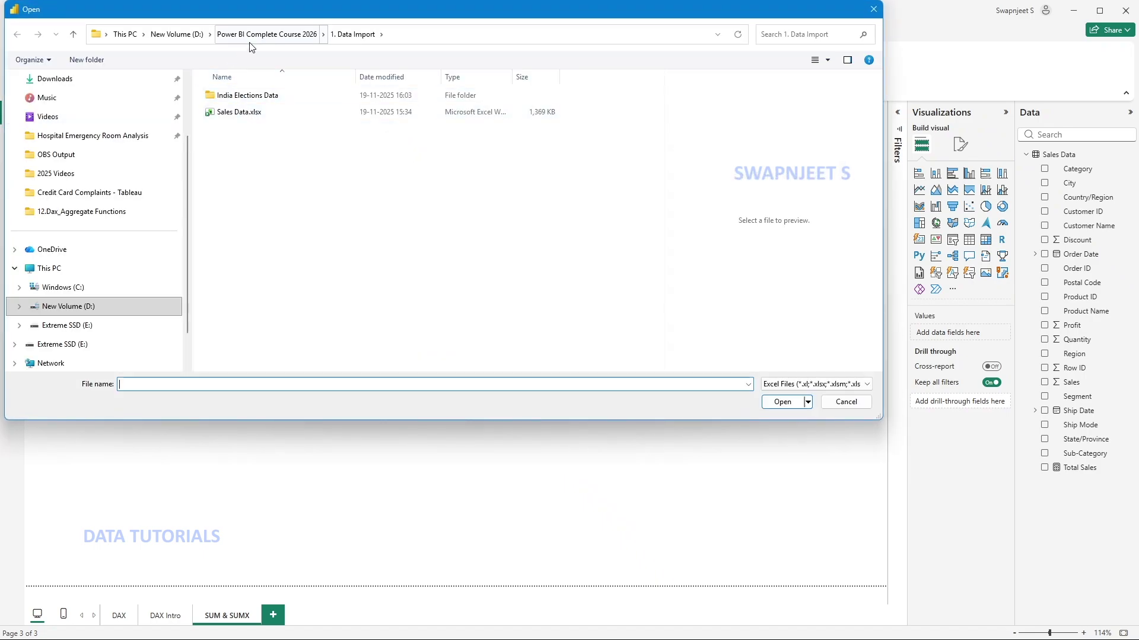
left_click(252, 36)
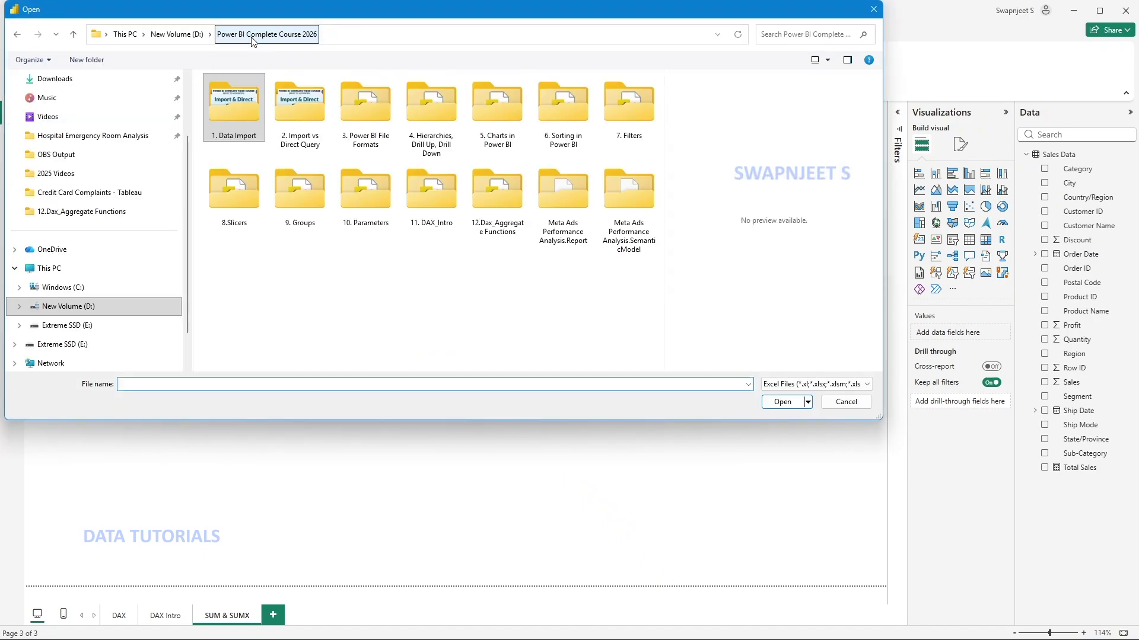
left_click(500, 221)
double_click(499, 221)
left_click(231, 96)
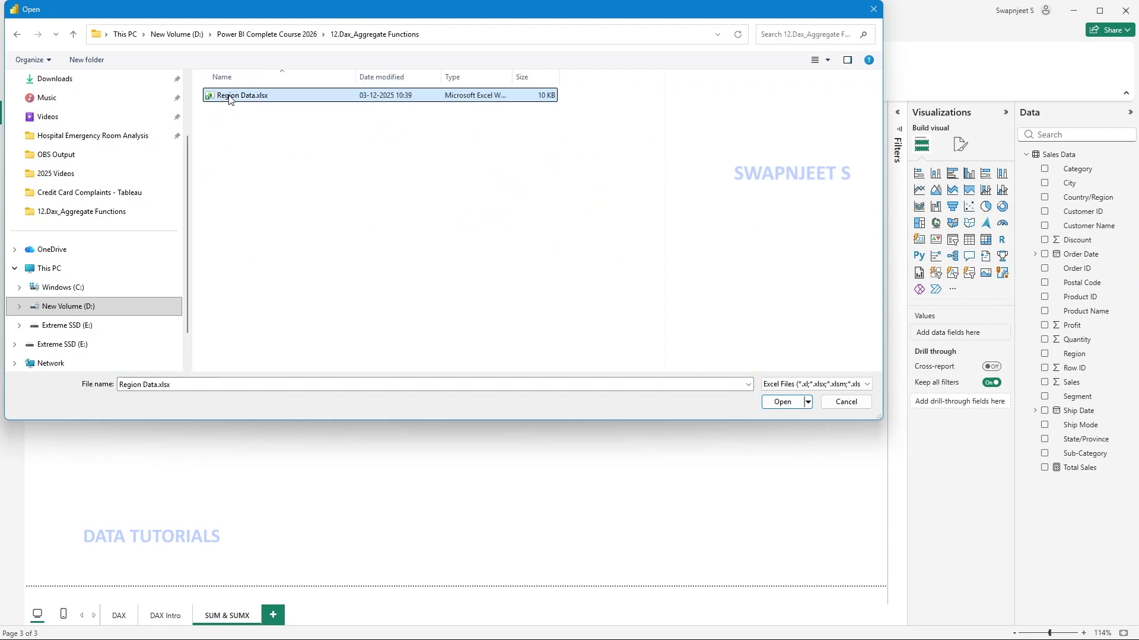
left_click(774, 399)
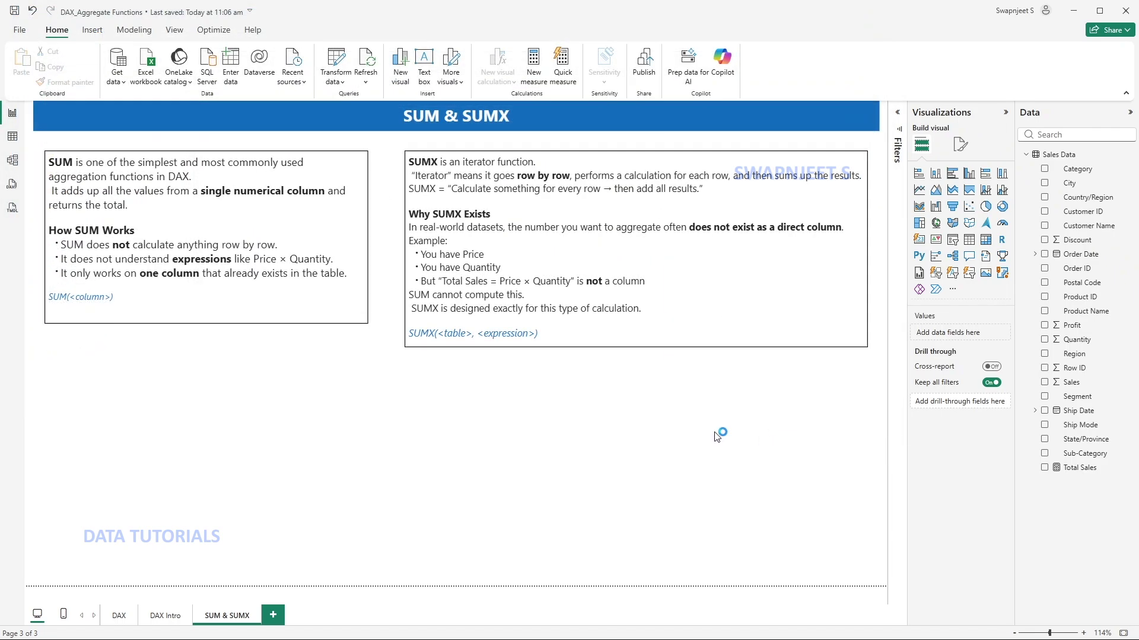
left_click(345, 211)
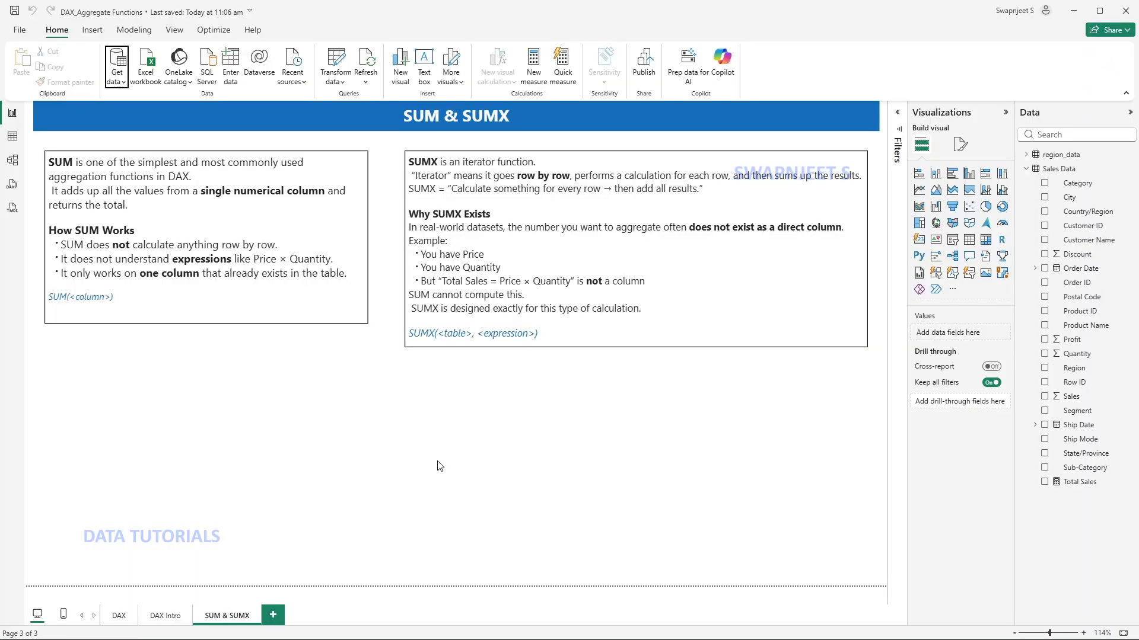
Examine the rows of the imported region_data table, especially its Price and Quantity columns, and return to the SUM & SUMX report page.
left_click(12, 136)
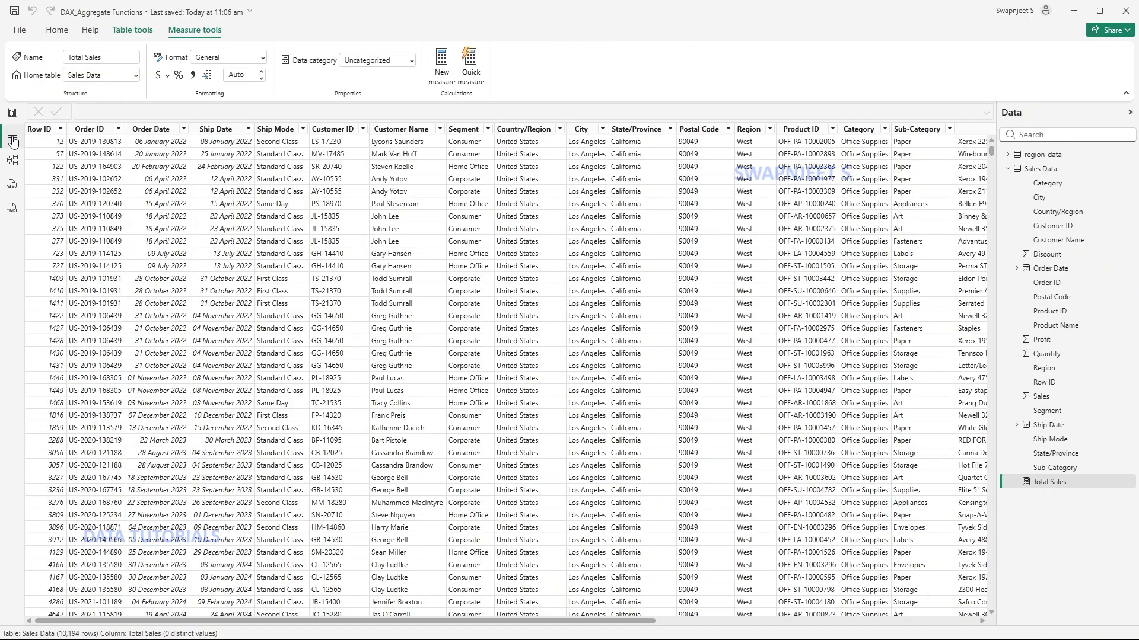
left_click(1056, 155)
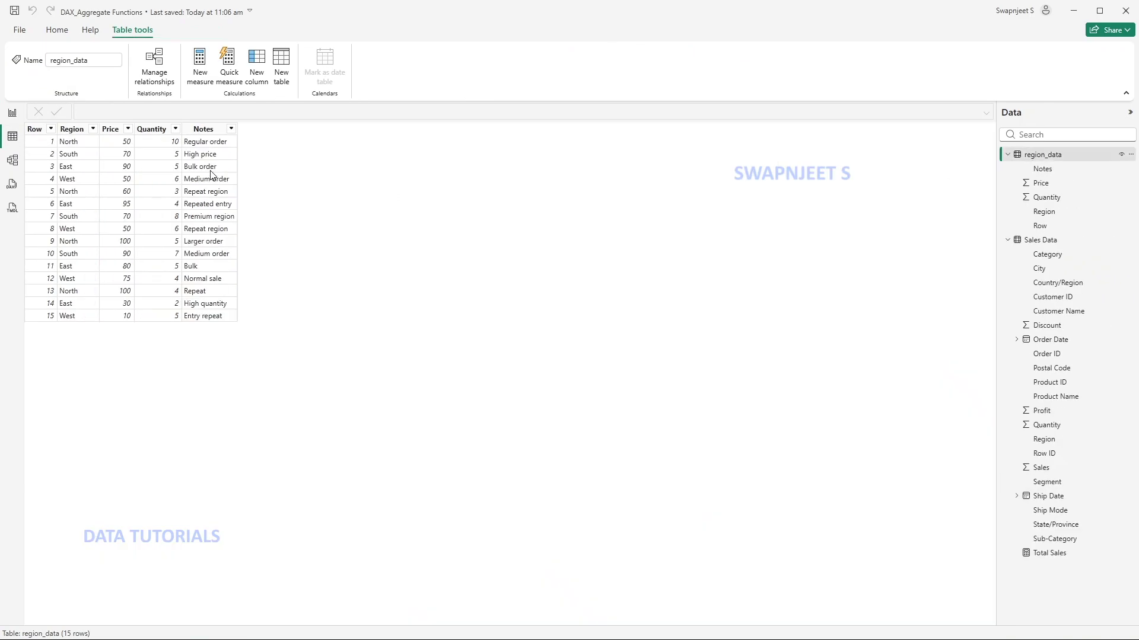
left_click(114, 129)
left_click(146, 129)
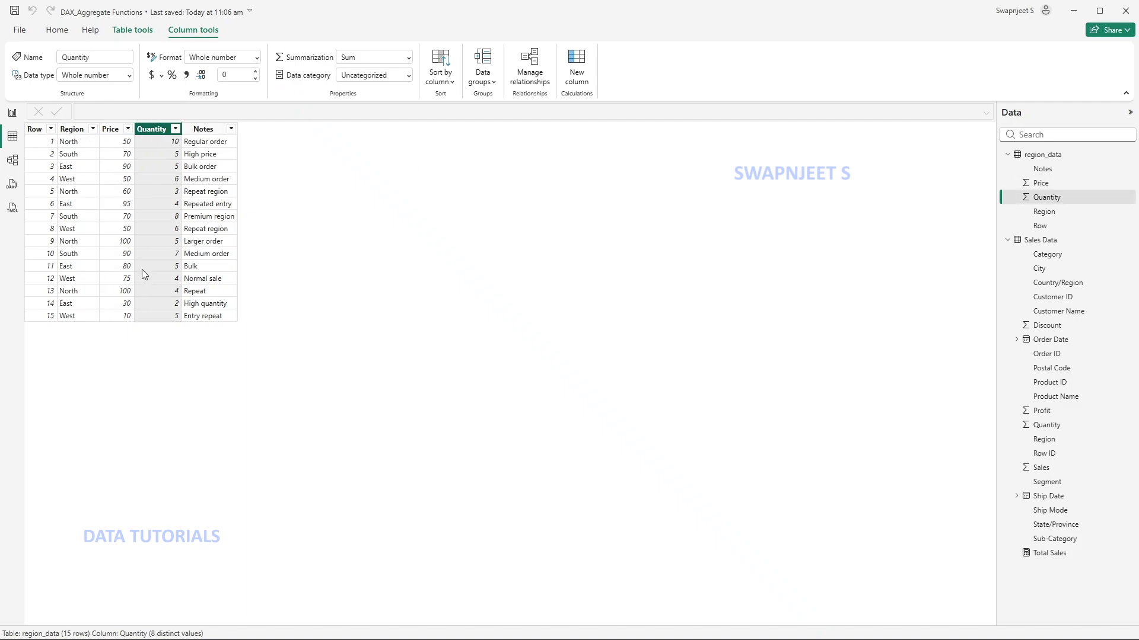
left_click(13, 112)
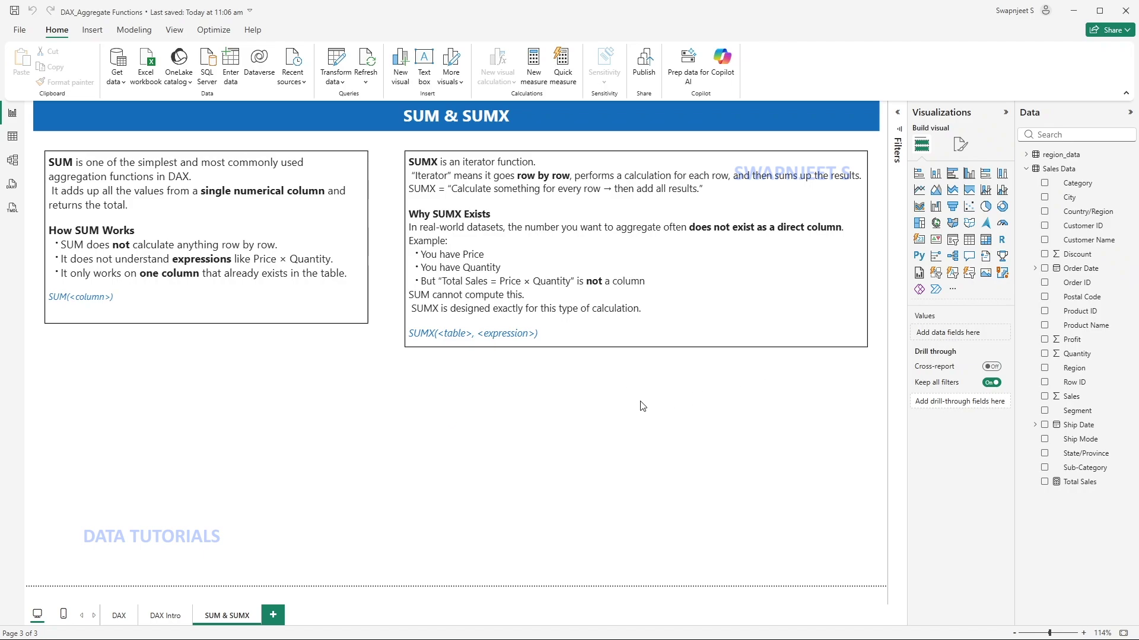
Add an empty table visual below the SUM notes, narrow it and move it up beneath the notes box.
left_click(969, 239)
left_click_drag(207, 529, 218, 586)
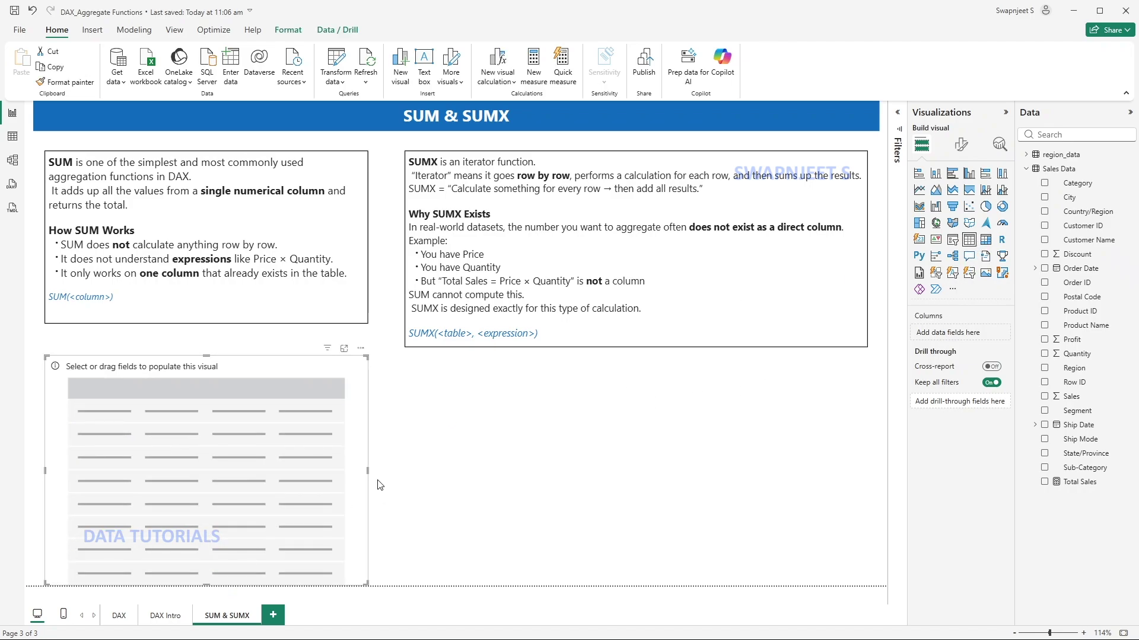
left_click_drag(366, 470, 276, 470)
left_click_drag(130, 470, 128, 451)
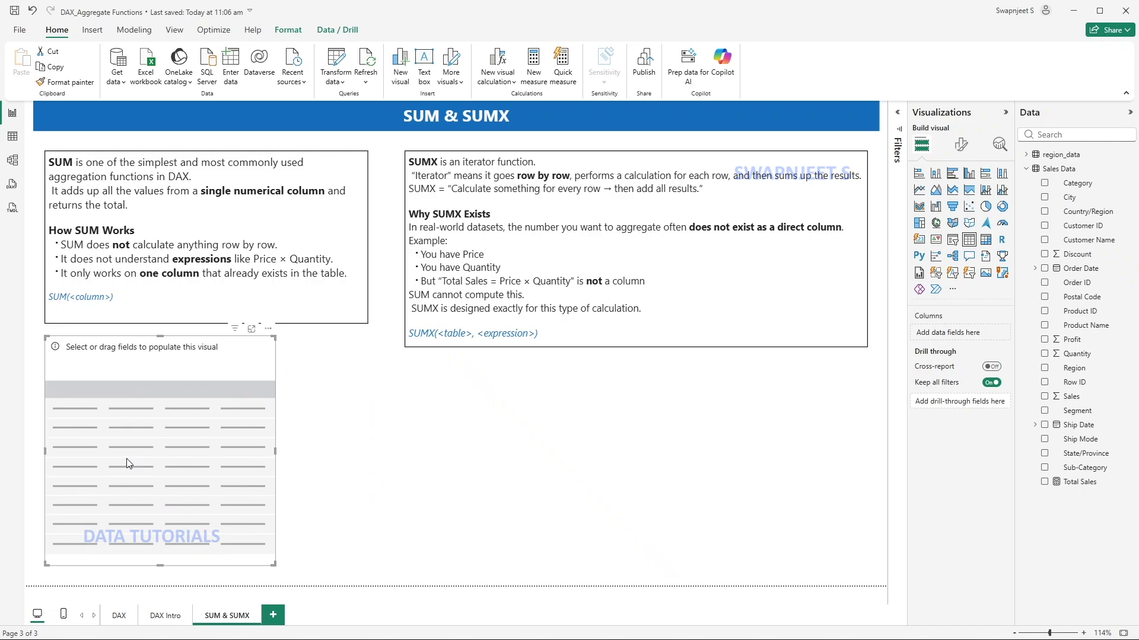
Fill the table visual with Row, Region, Quantity and Price from region_data and widen it to fit the columns.
left_click(1026, 170)
left_click(1026, 155)
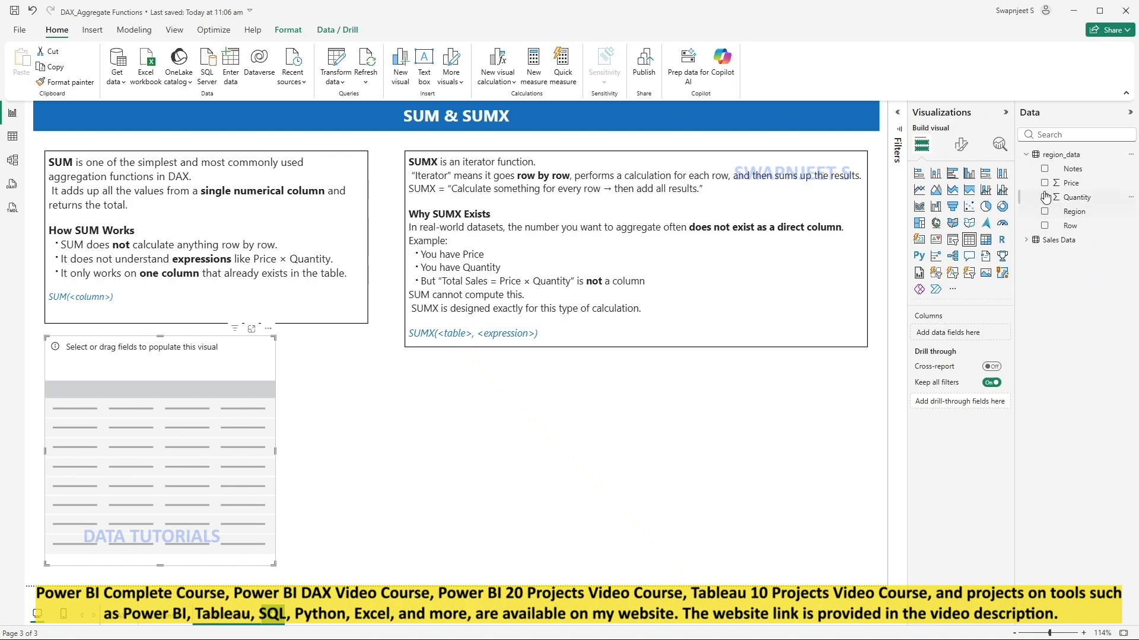
left_click(1045, 226)
left_click(1045, 212)
left_click(1045, 198)
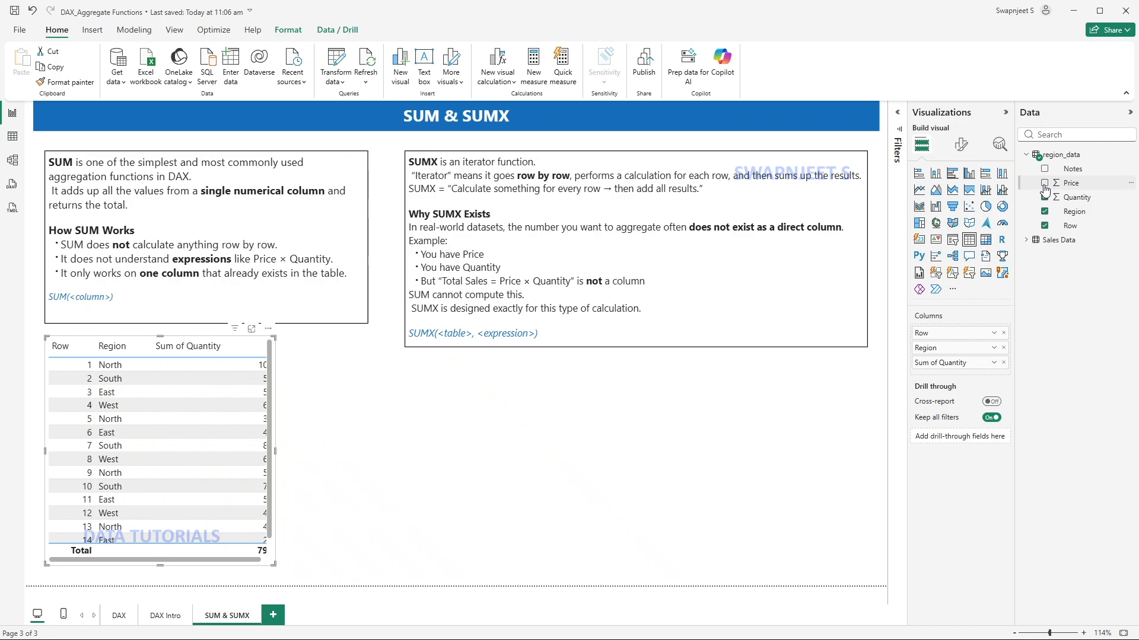
left_click(1045, 184)
left_click_drag(275, 450, 302, 461)
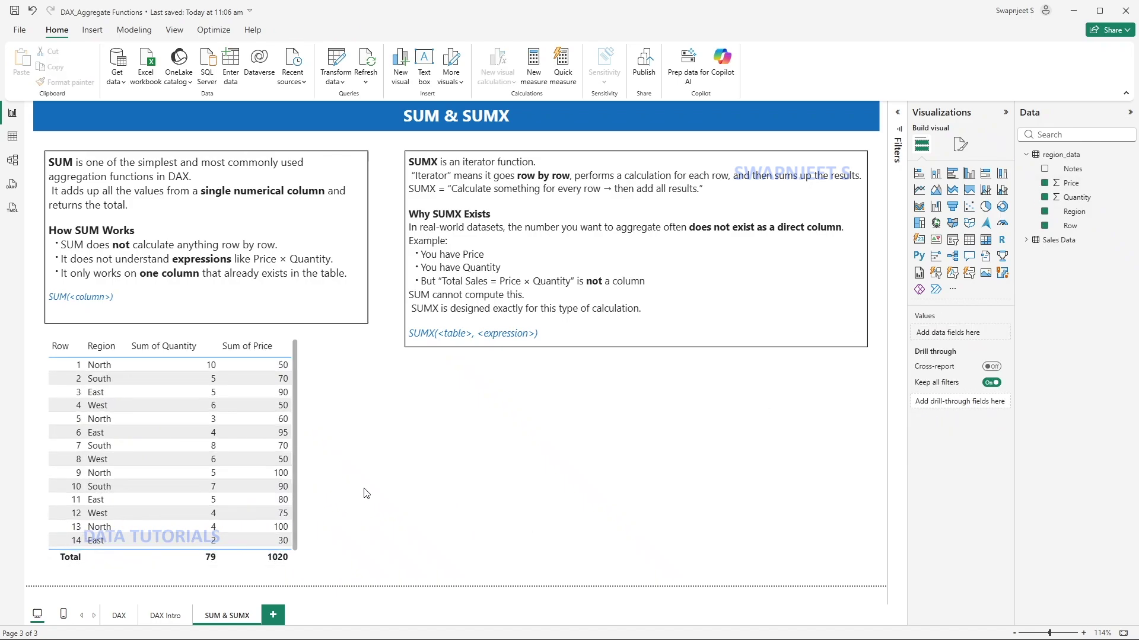
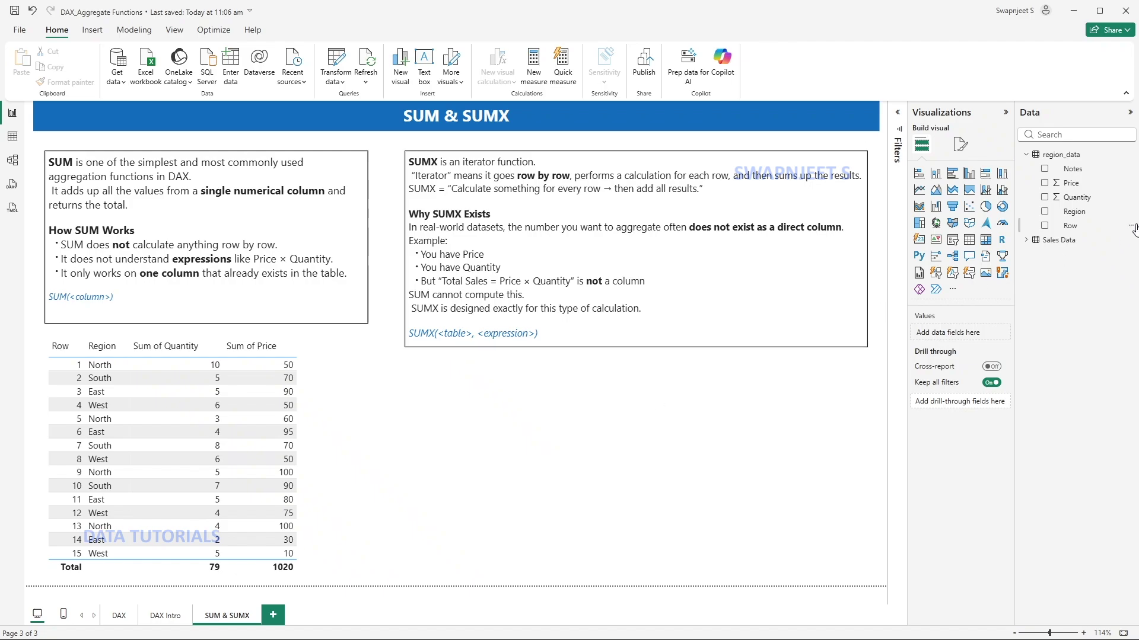
Try to commit a new region_data measure named Total Sales with the unfinished formula SUM(.
right_click(1075, 186)
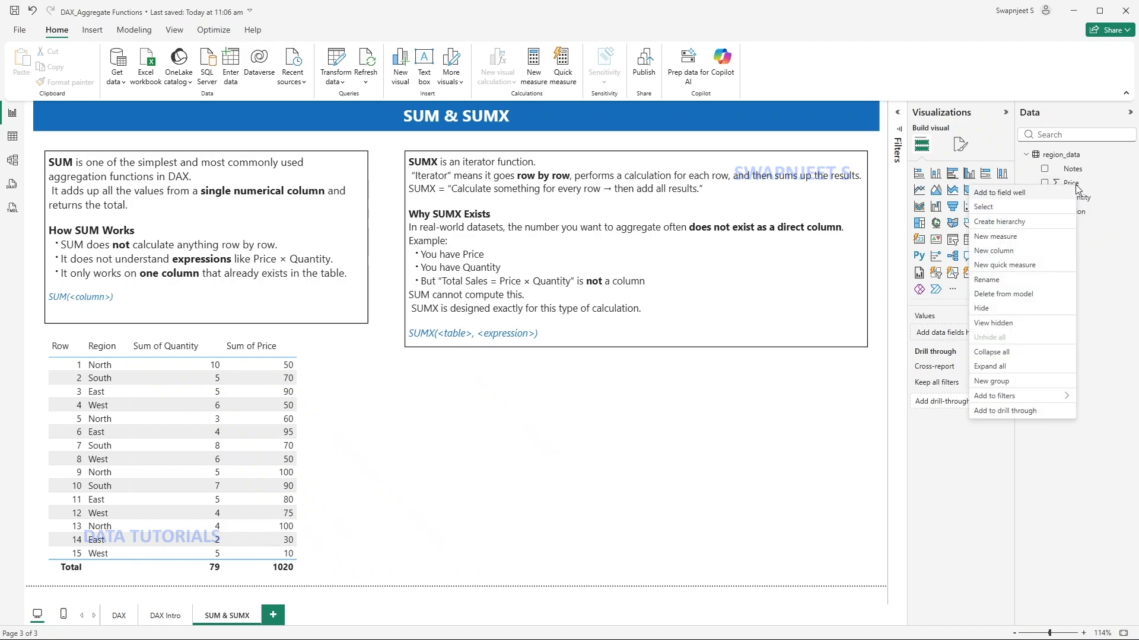
left_click(1002, 236)
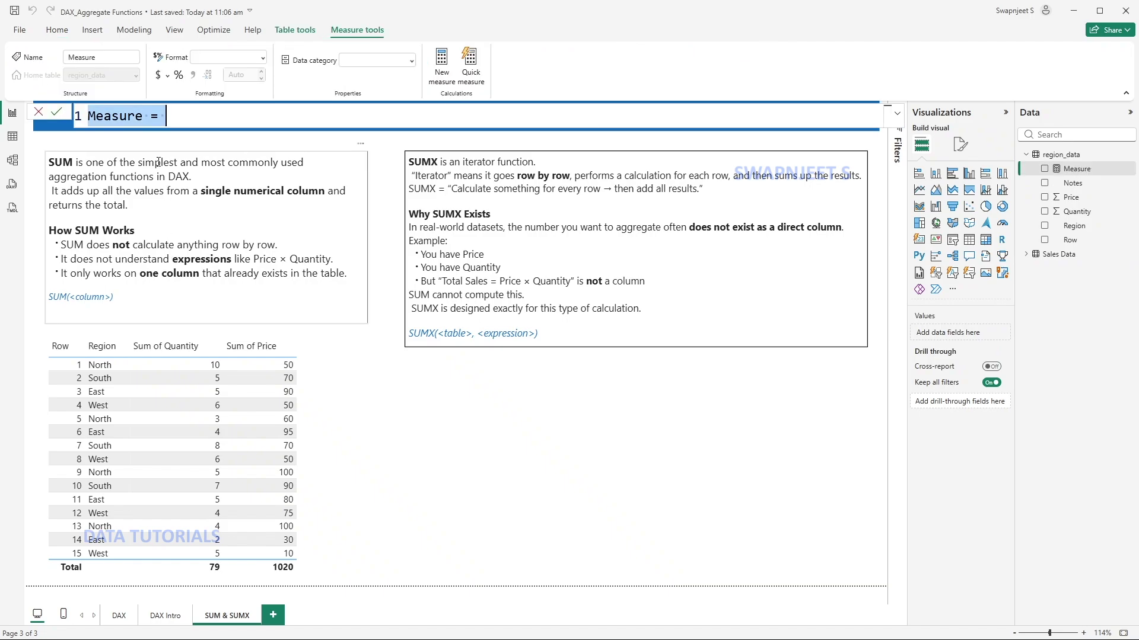
double_click(130, 116)
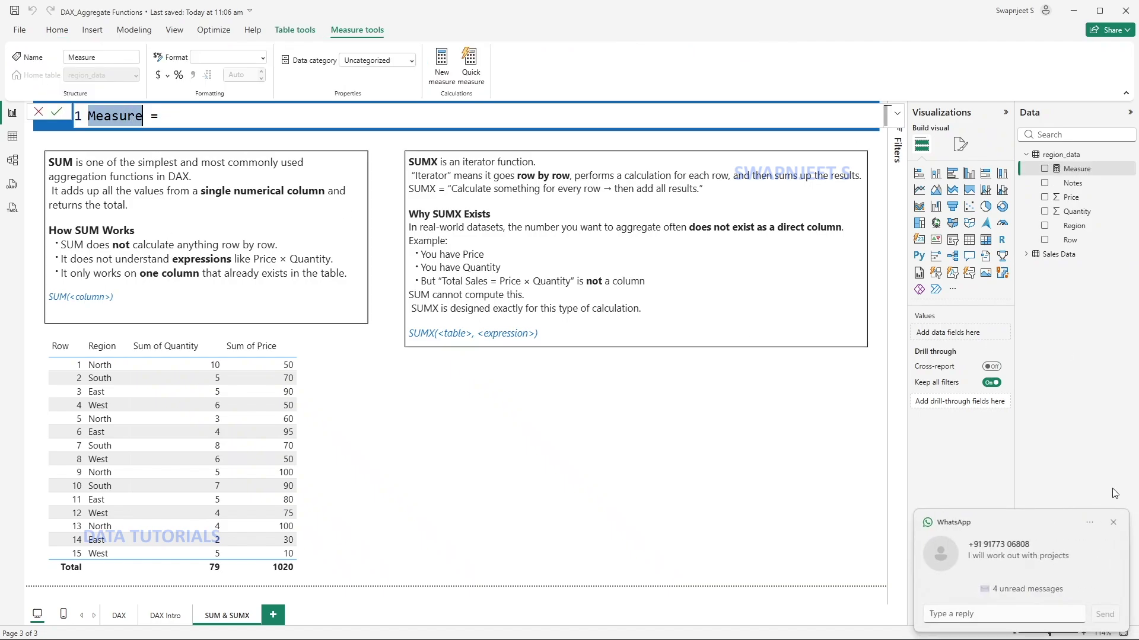
left_click(1113, 524)
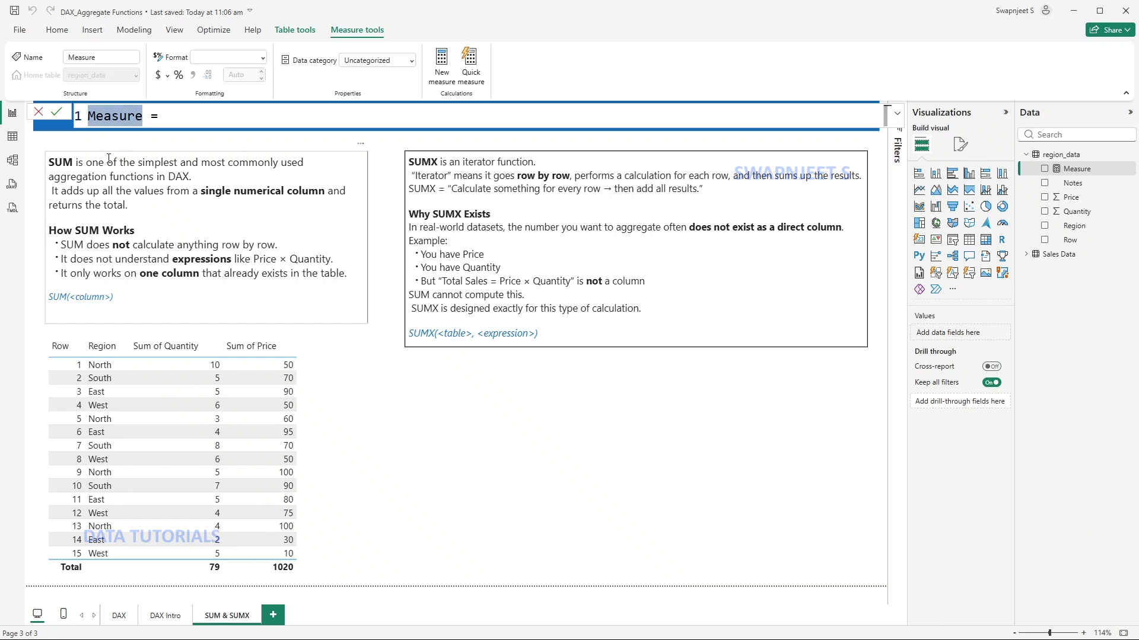
type("Total Sales = ")
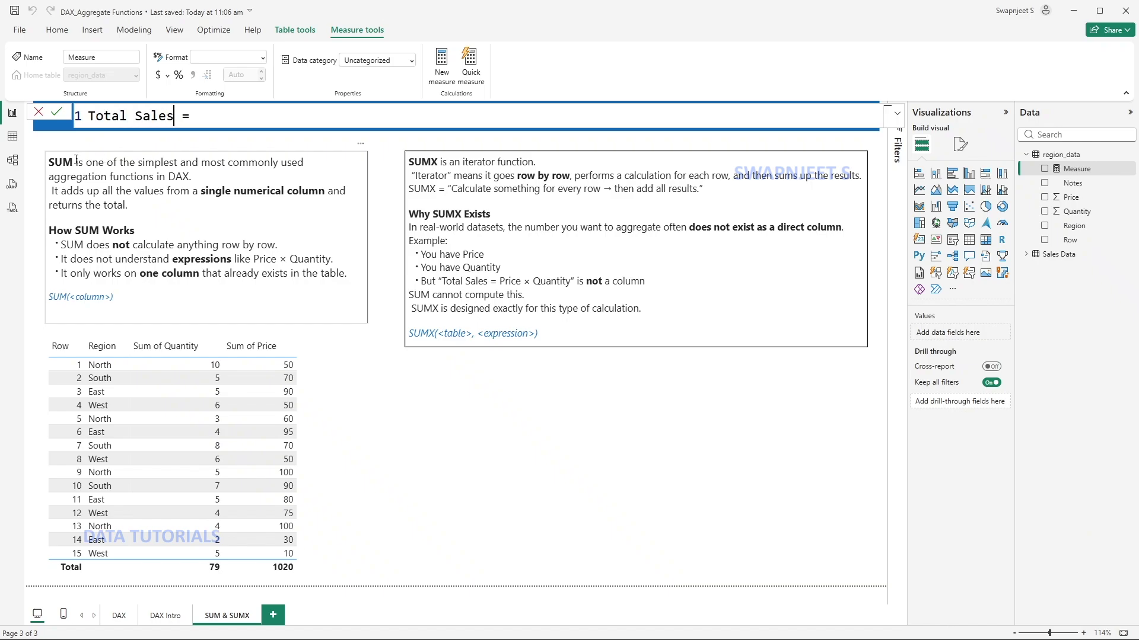
type("SUM(")
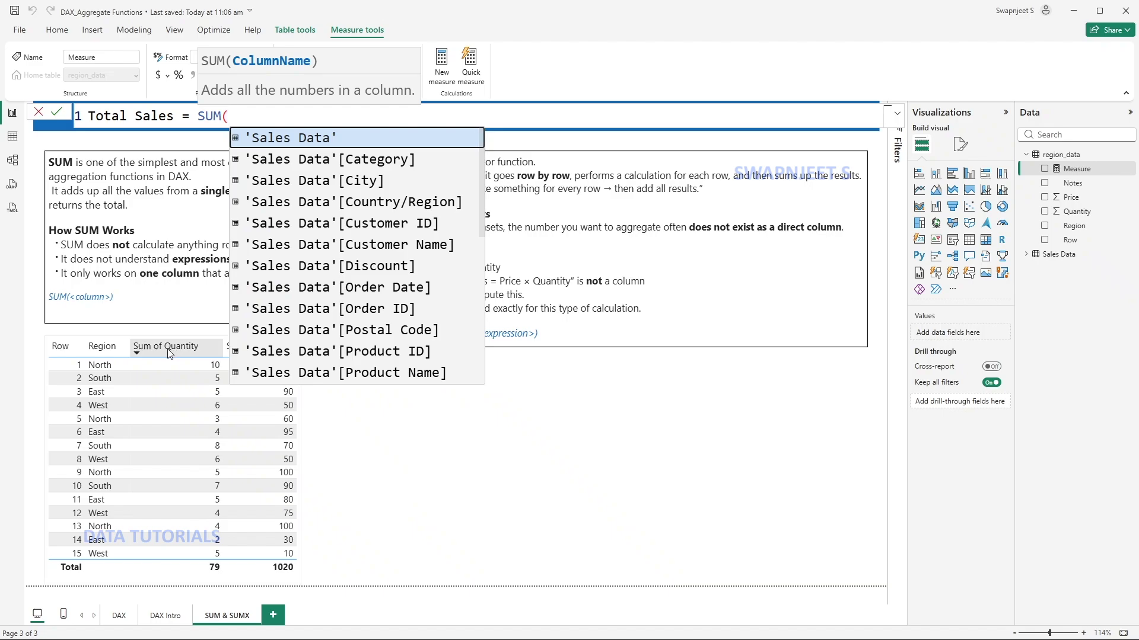
key("Escape")
key("Return")
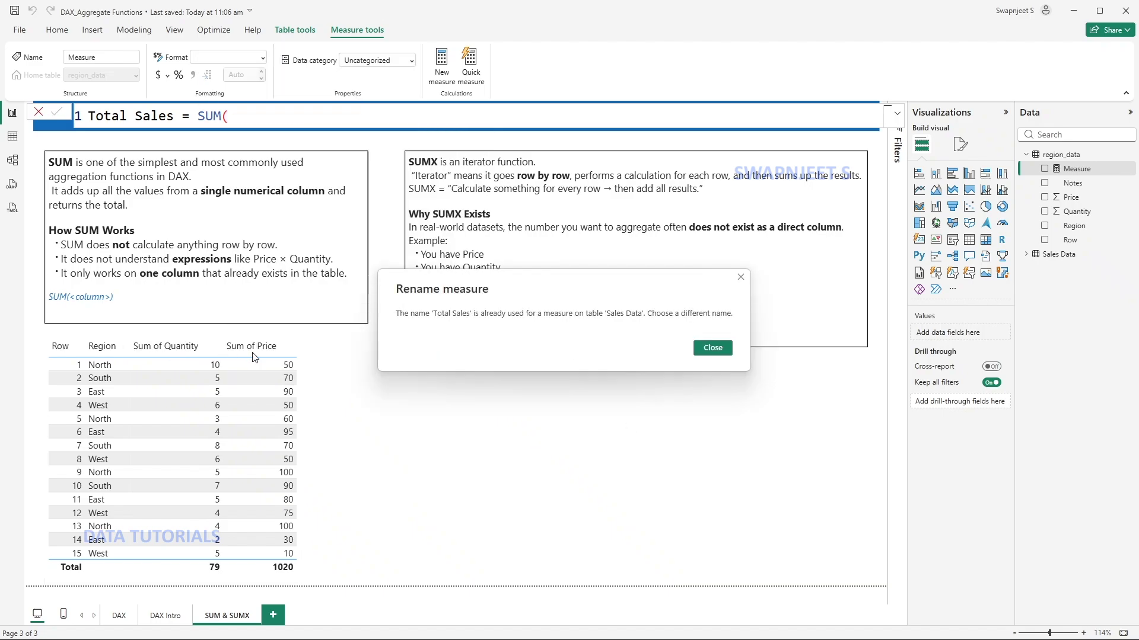
left_click(711, 349)
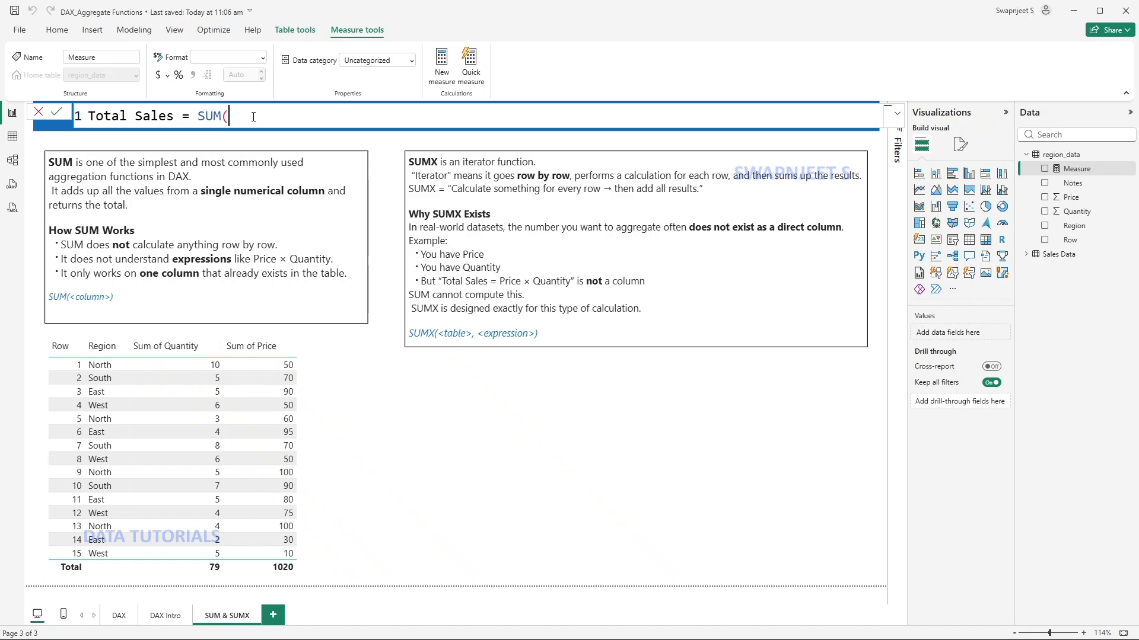
Try multiplying region_data[Quantity] by price inside the SUM formula and discard the measure.
type("quan")
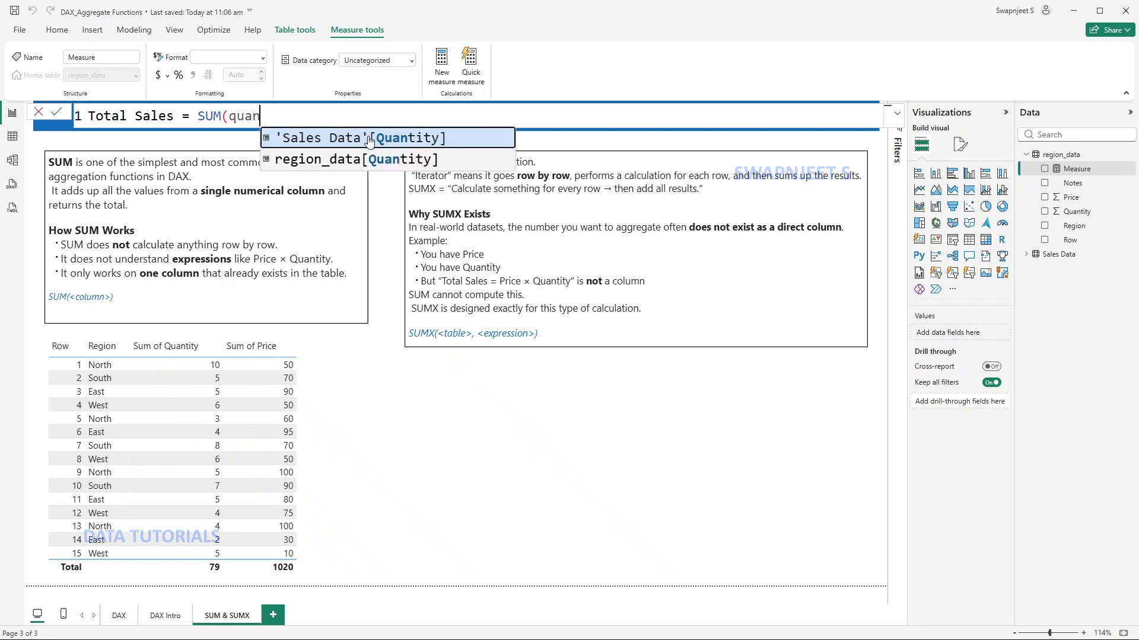
left_click(370, 163)
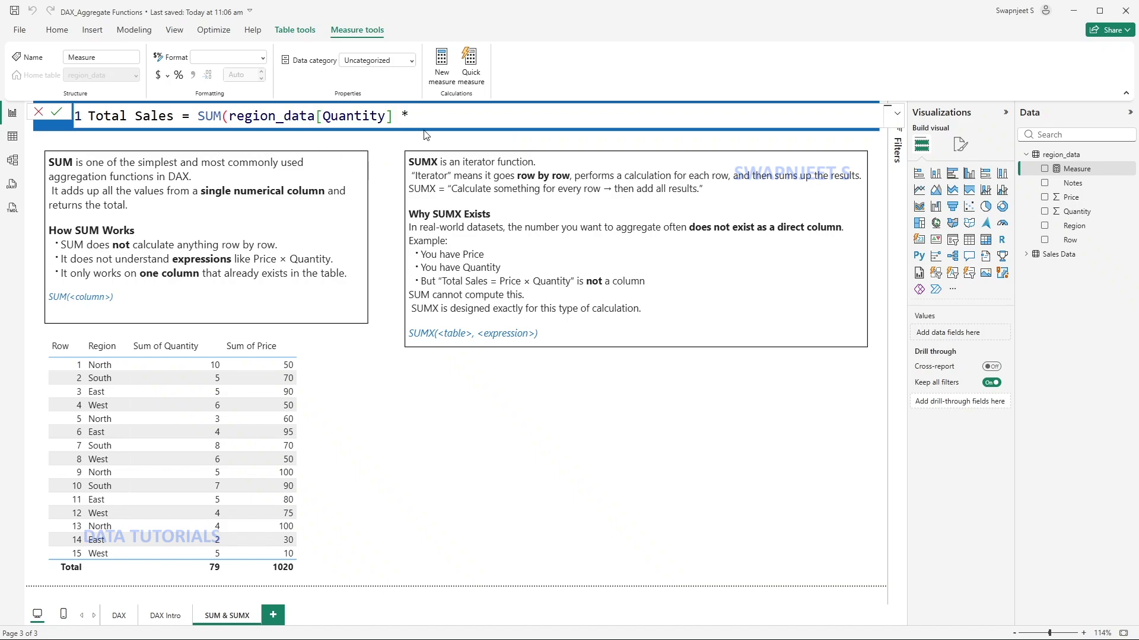
type("* price")
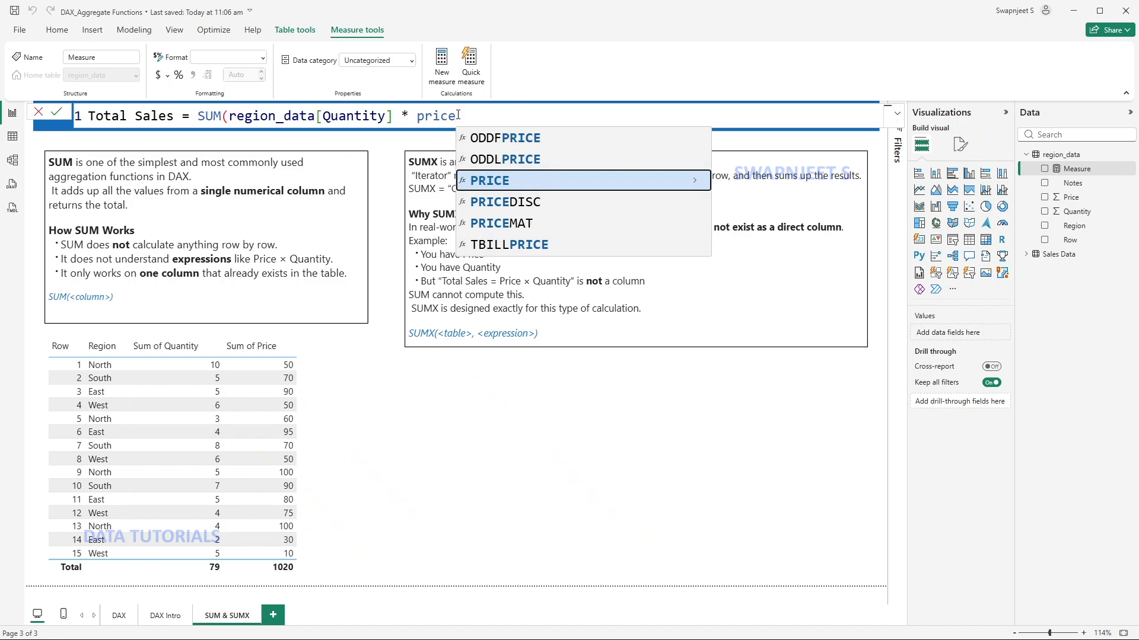
left_click_drag(458, 115, 88, 117)
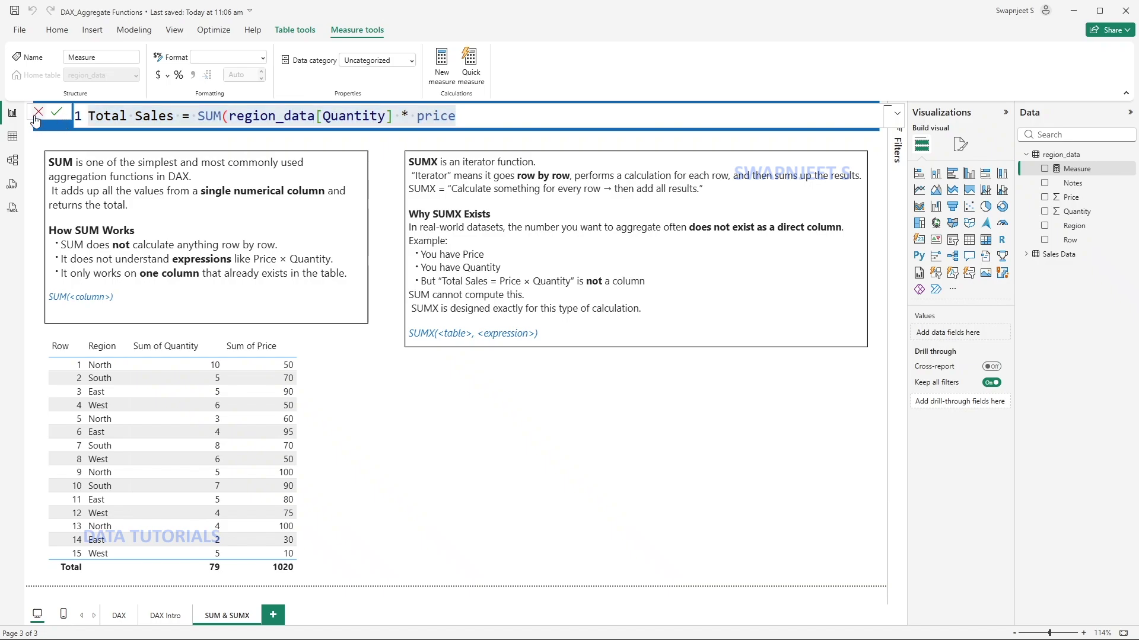
left_click(36, 118)
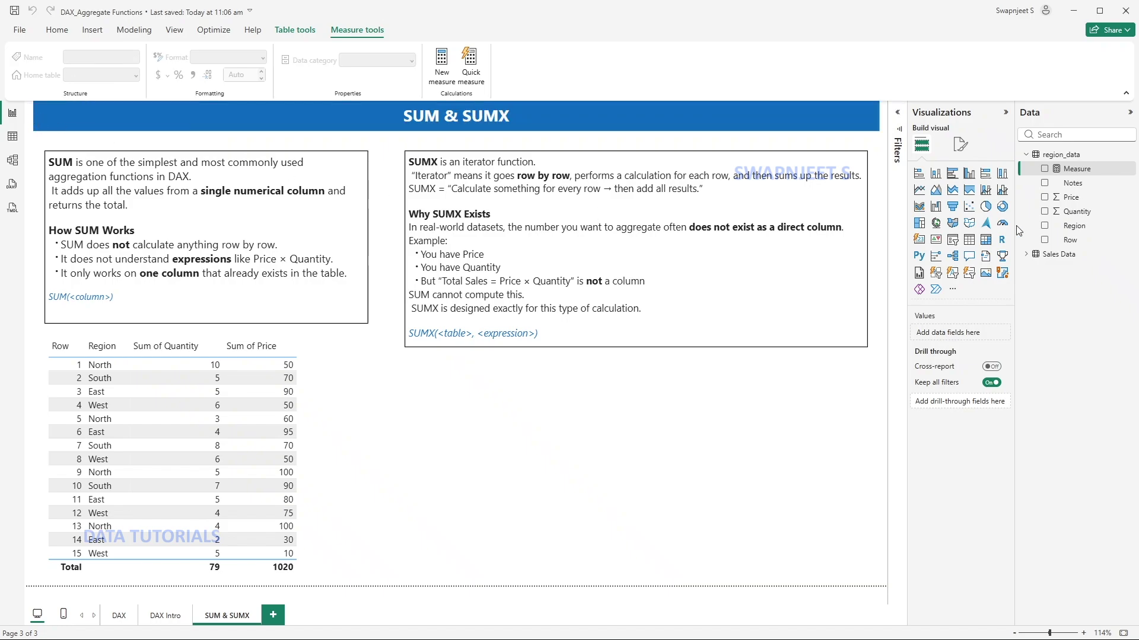
left_click(750, 440)
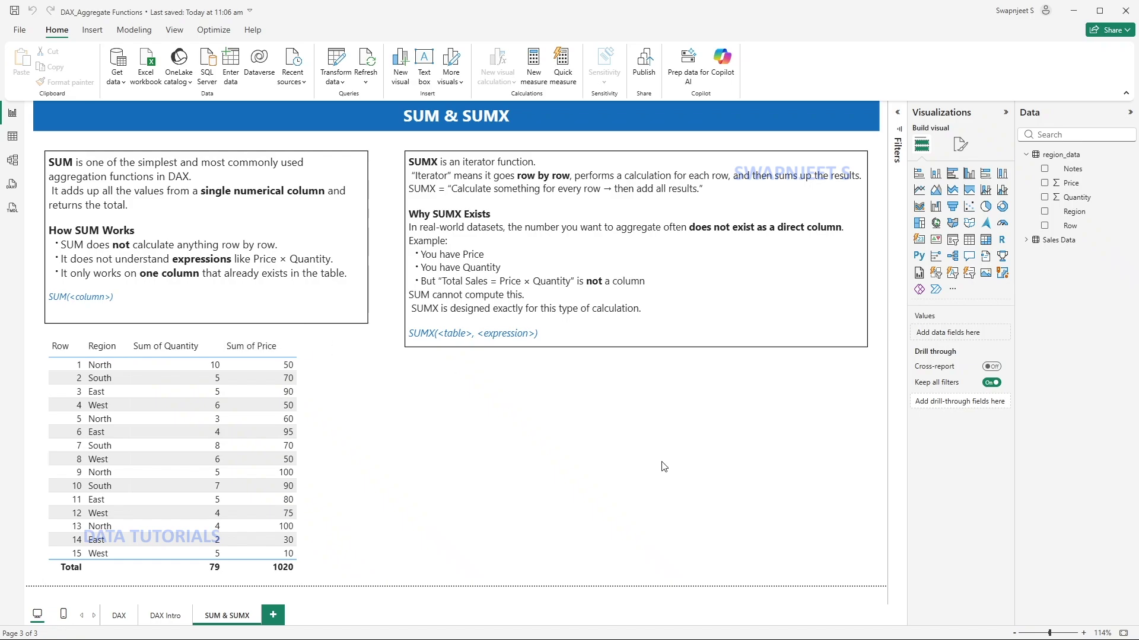
Create the measure Total Qty = SUM('Sales Data'[Quantity]) in the region_data table.
right_click(1084, 185)
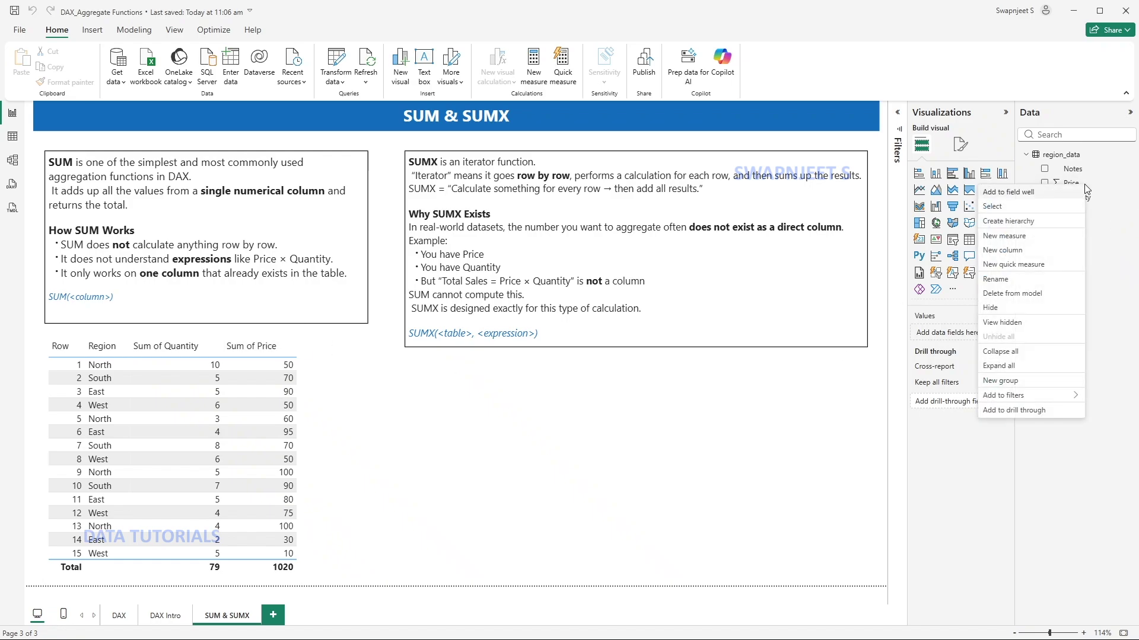
left_click(1004, 235)
double_click(134, 116)
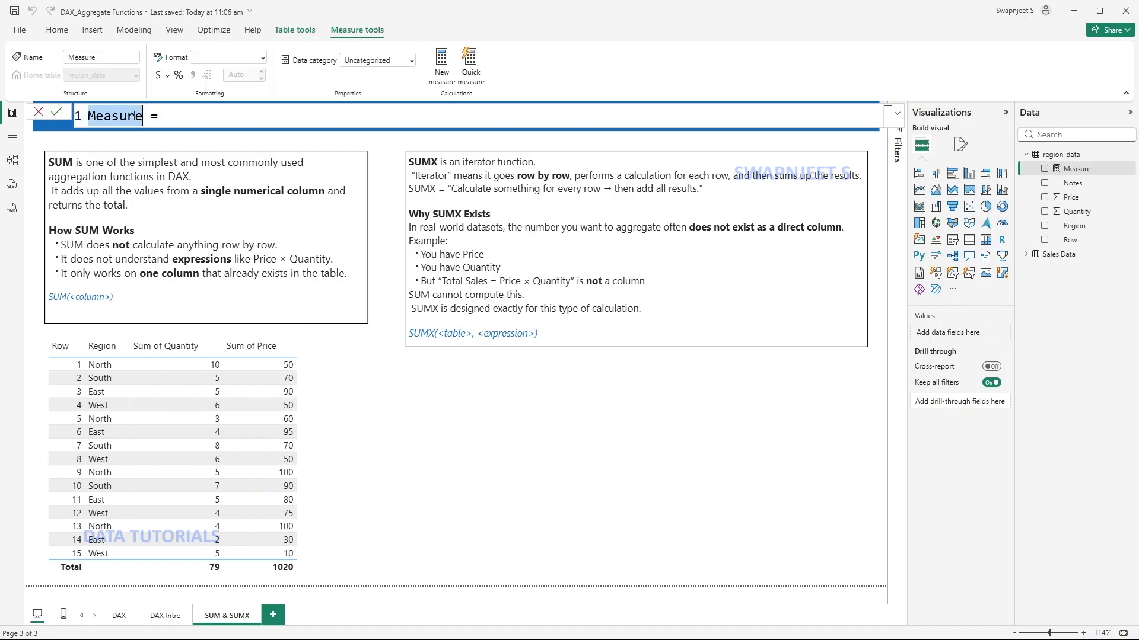
type("Total ")
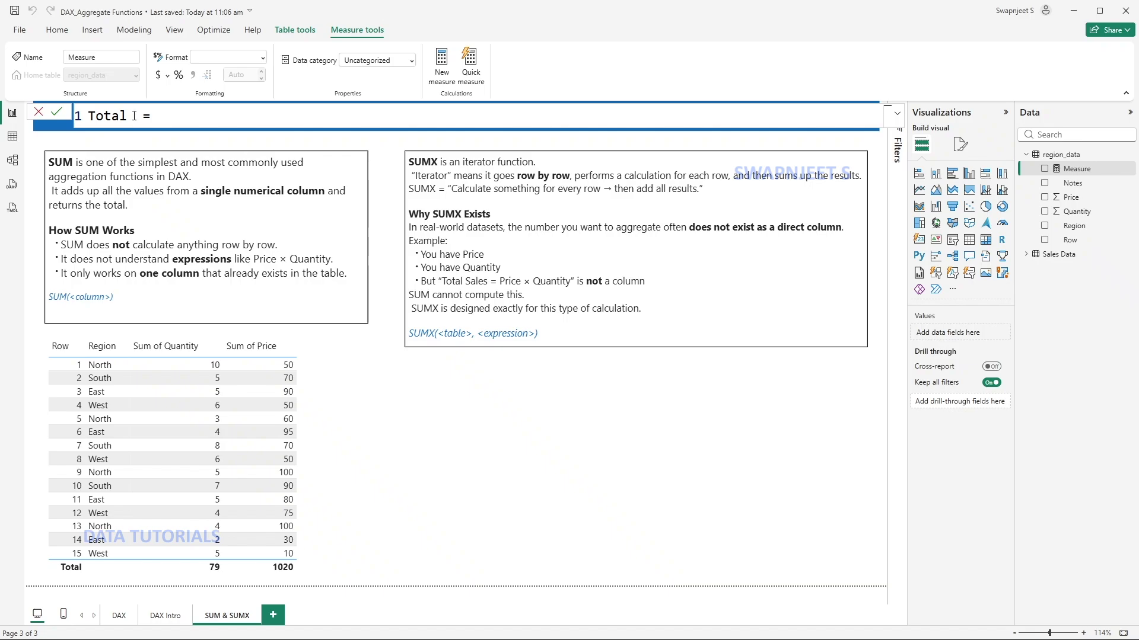
type("Qty = SUM(q")
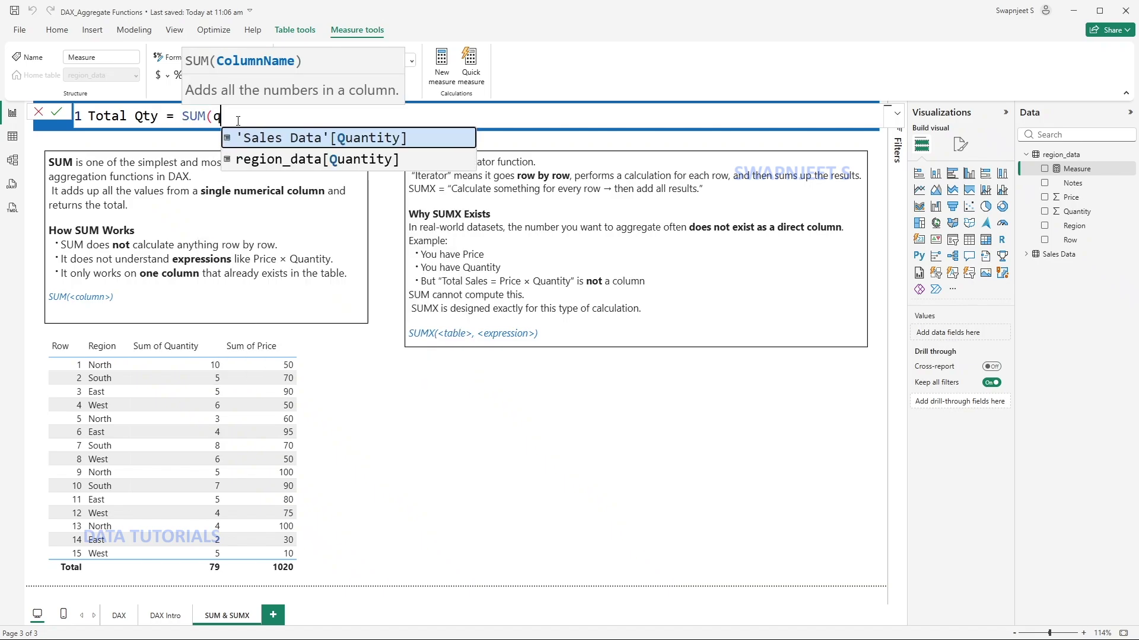
type("uan")
left_click(456, 140)
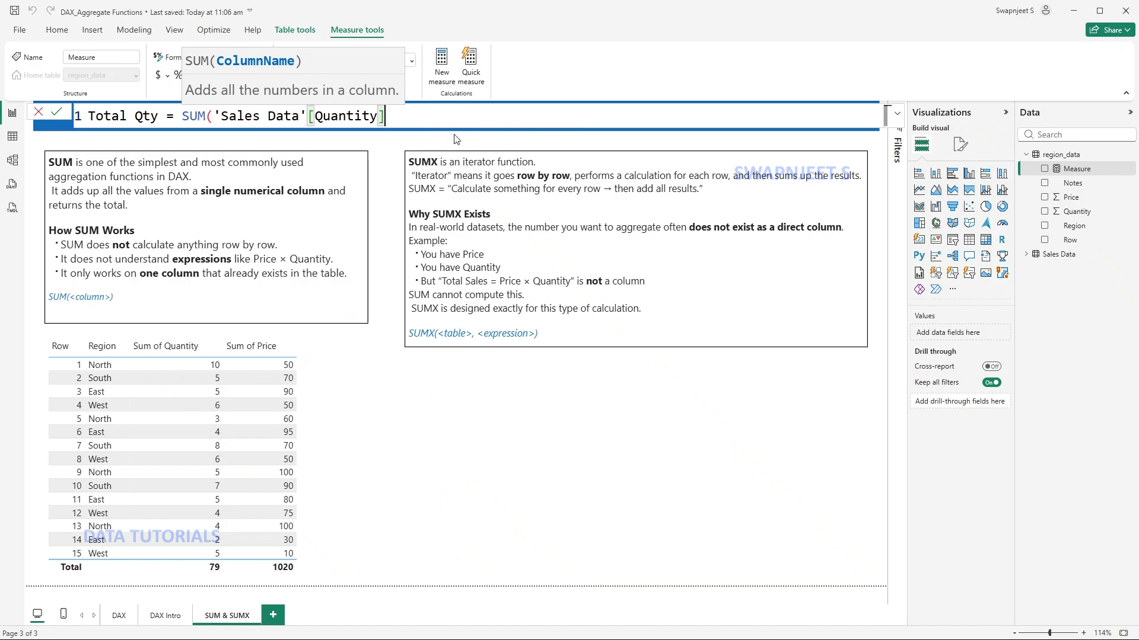
type(")")
key("Return")
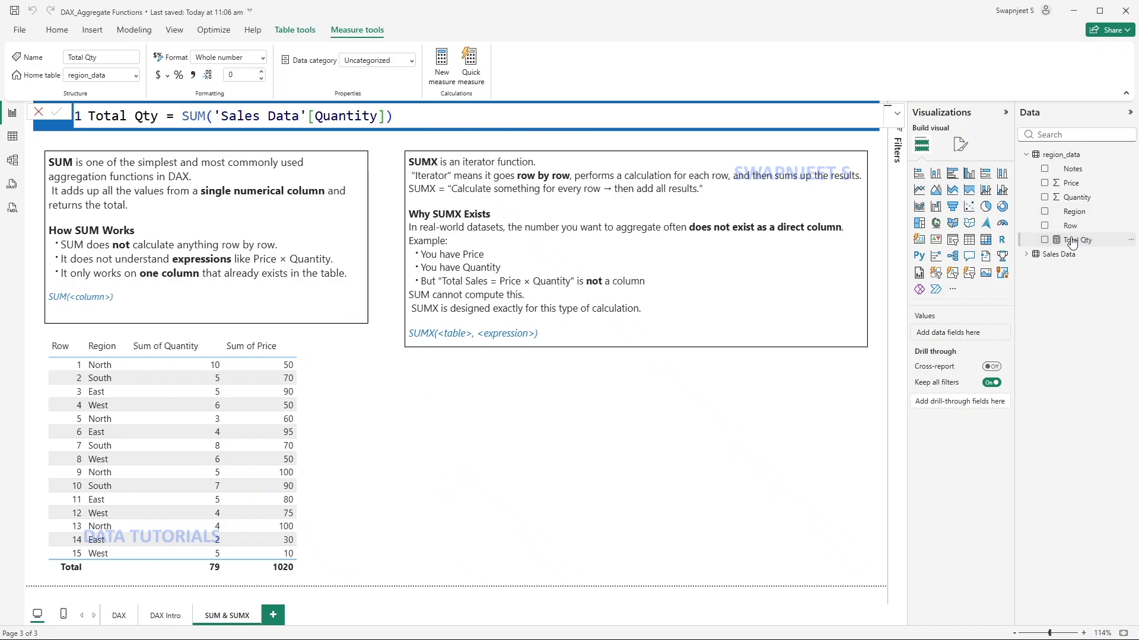
left_click_drag(183, 116, 405, 114)
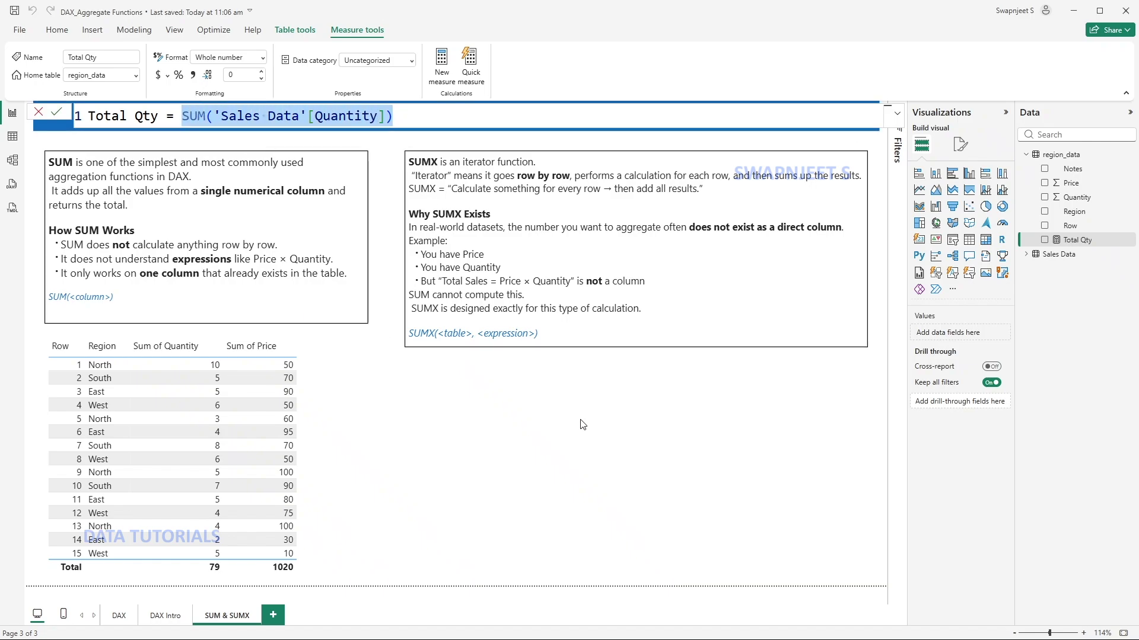
left_click(690, 466)
Create the measure Total Price = SUM(region_data[Price]) in the region_data table.
right_click(1096, 211)
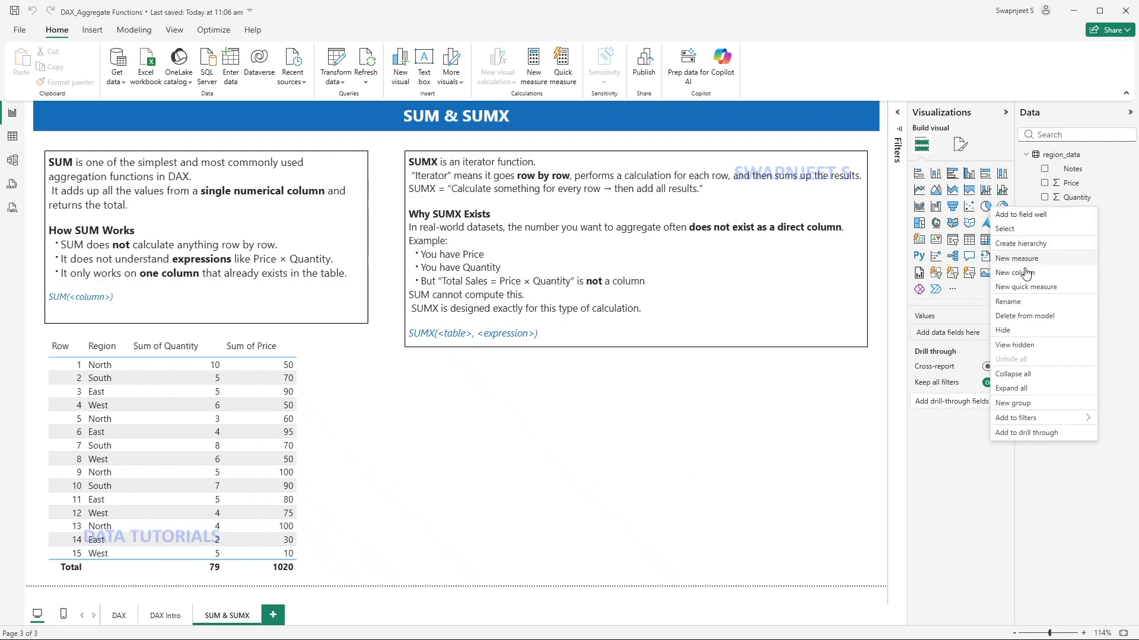
left_click(344, 157)
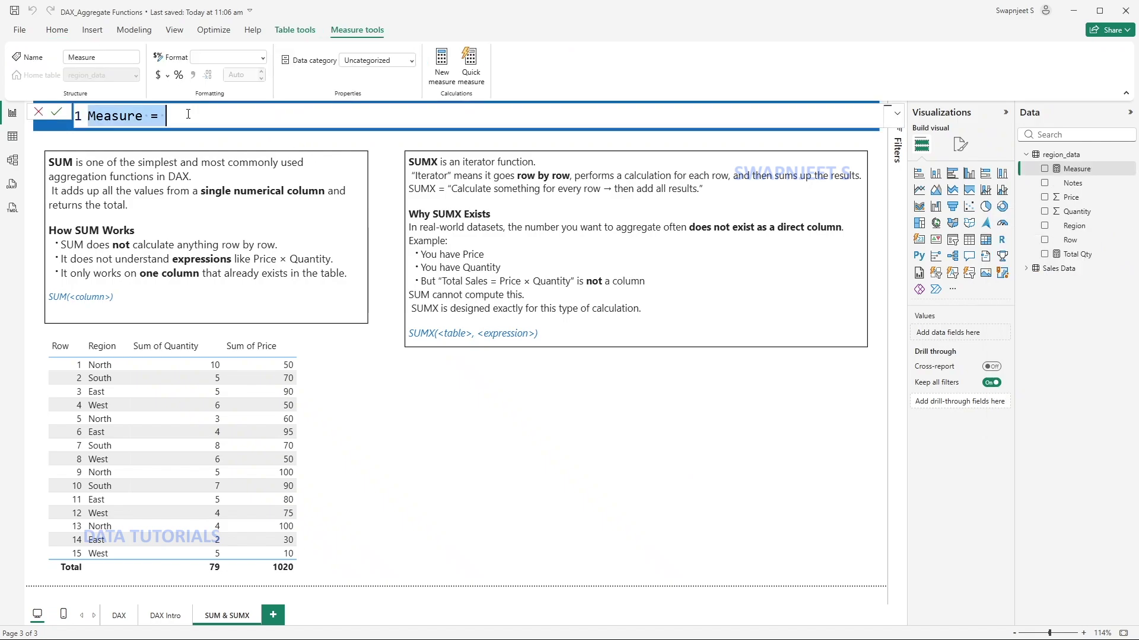
double_click(131, 116)
type("Total P")
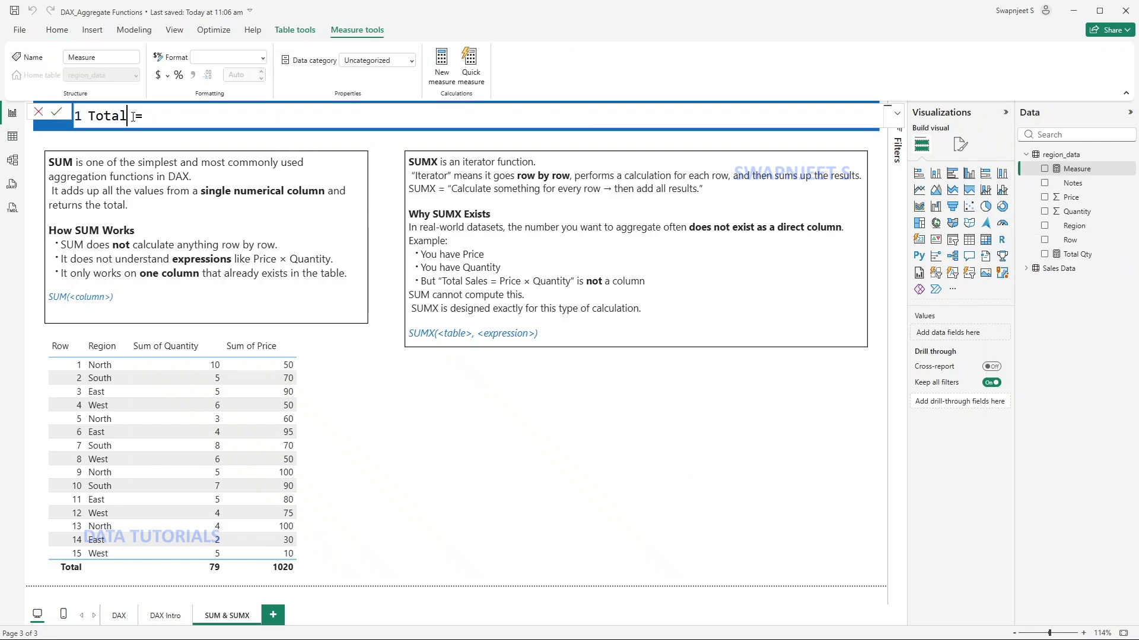
type("ric")
type("sum(pr")
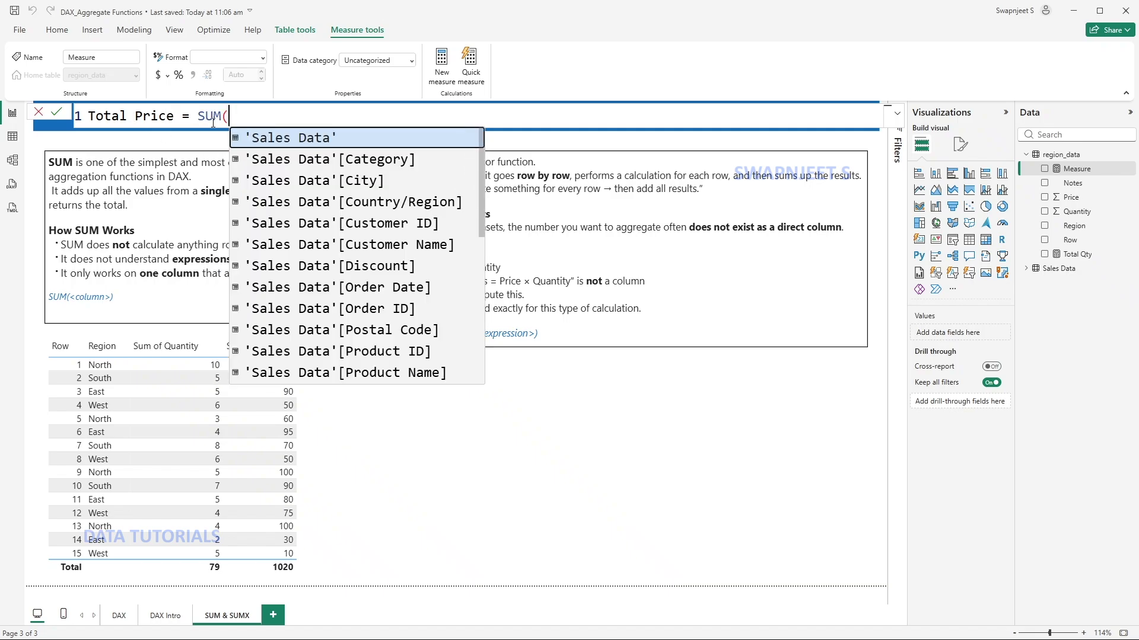
type("ic")
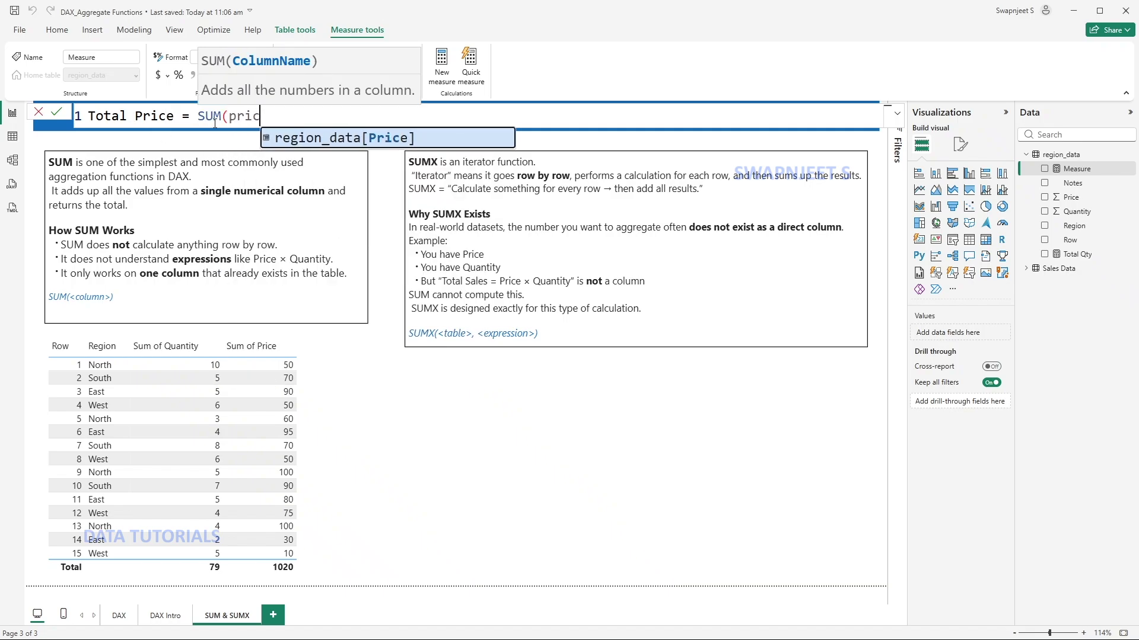
left_click(338, 140)
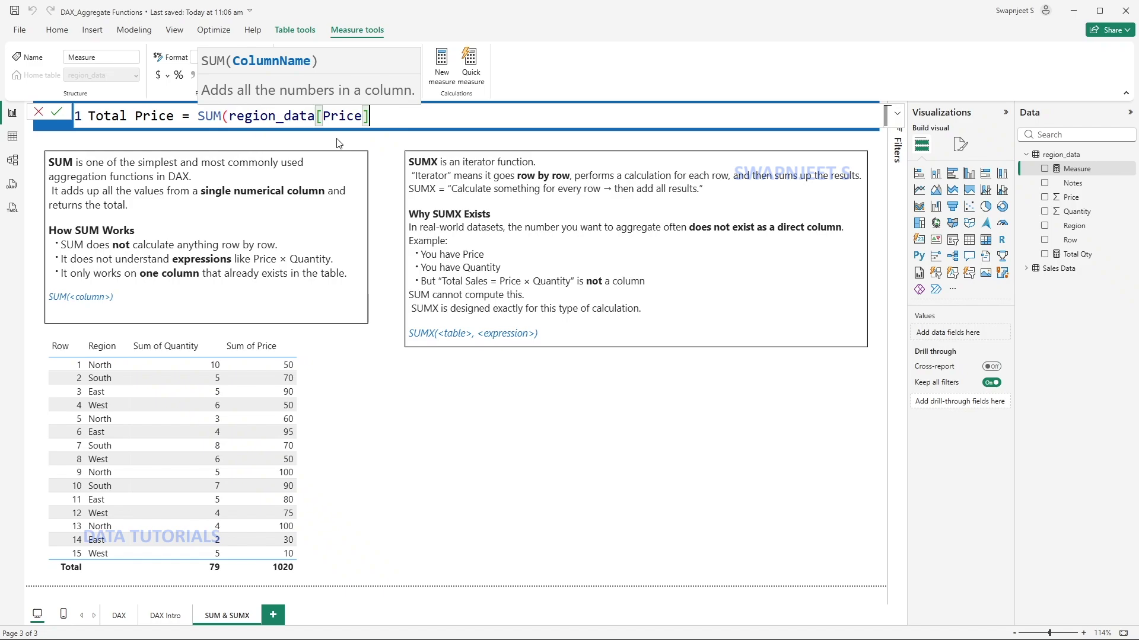
type(")")
key("Return")
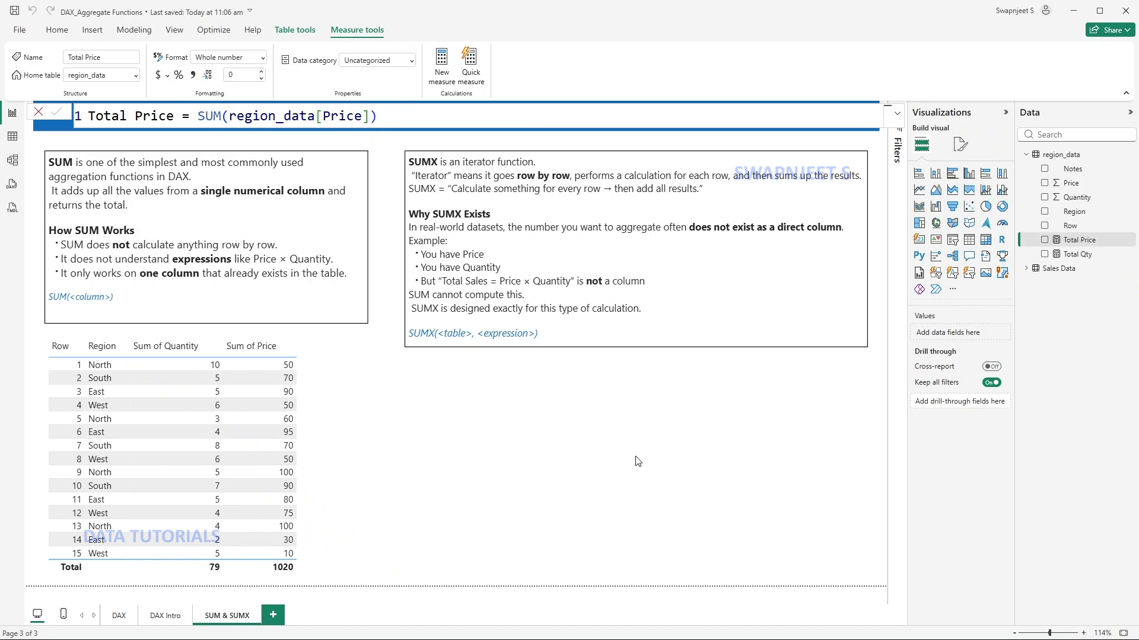
left_click(638, 462)
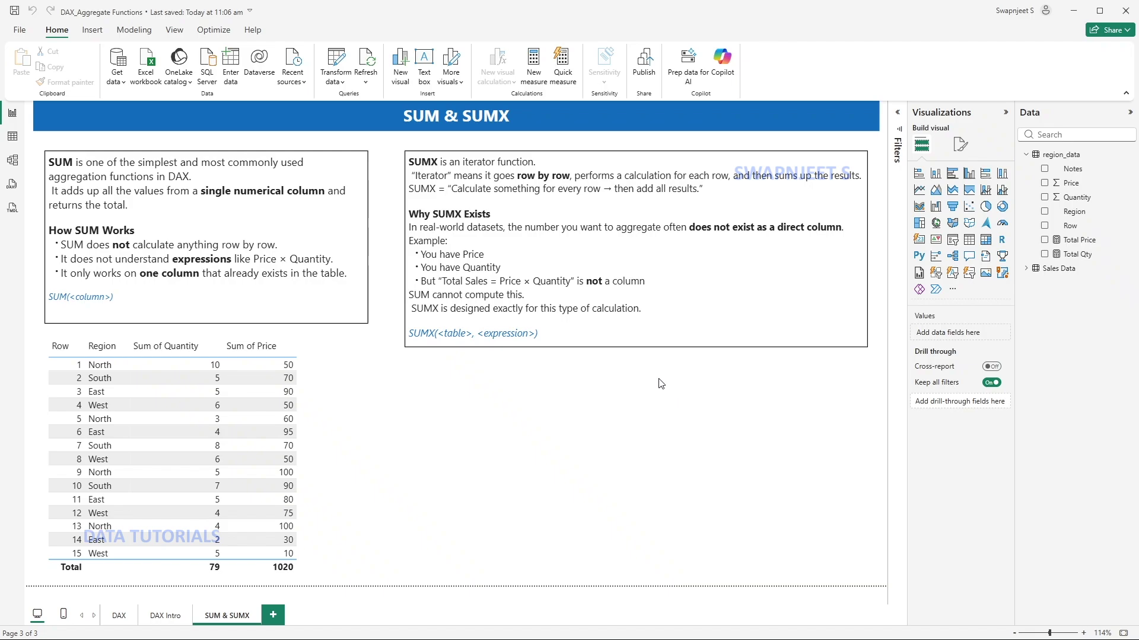
Add a second table visual, shrink it and place it in the empty area below the SUMX explanation box.
left_click(969, 246)
left_click_drag(314, 589, 537, 522)
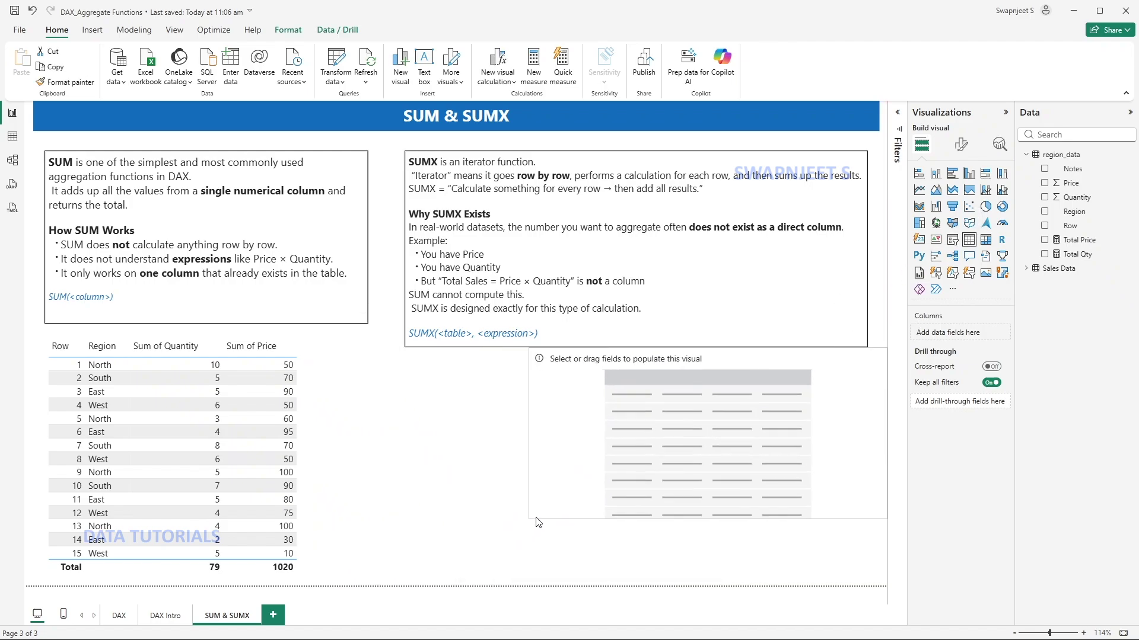
left_click_drag(593, 415, 486, 434)
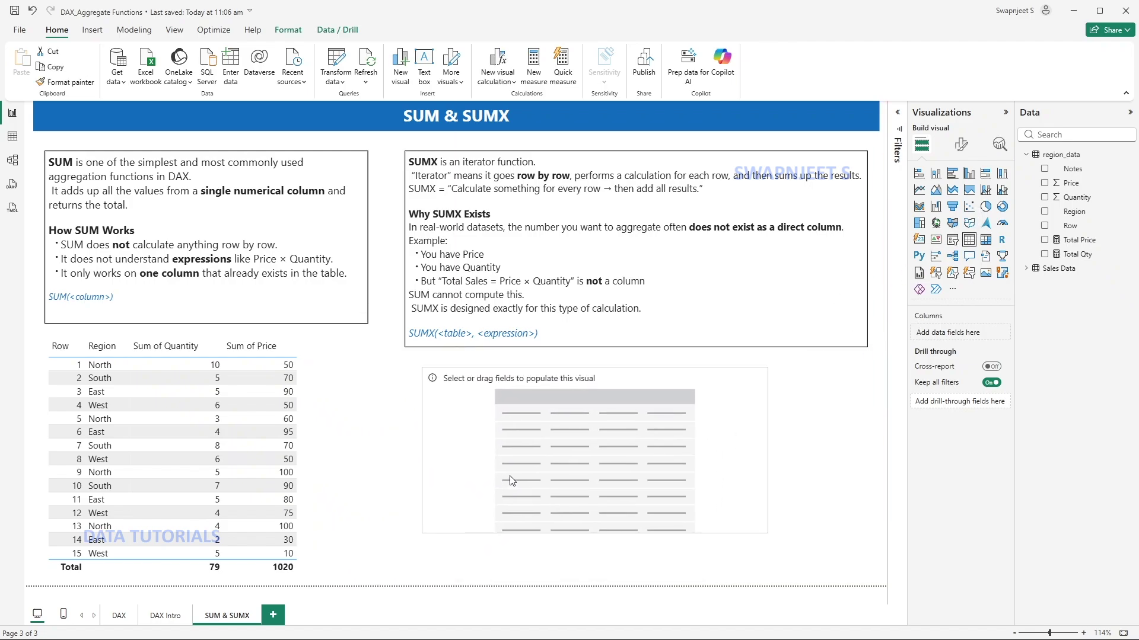
Fill the new table visual with Region, Total Price and Total Qty from region_data and widen it slightly.
left_click(1045, 212)
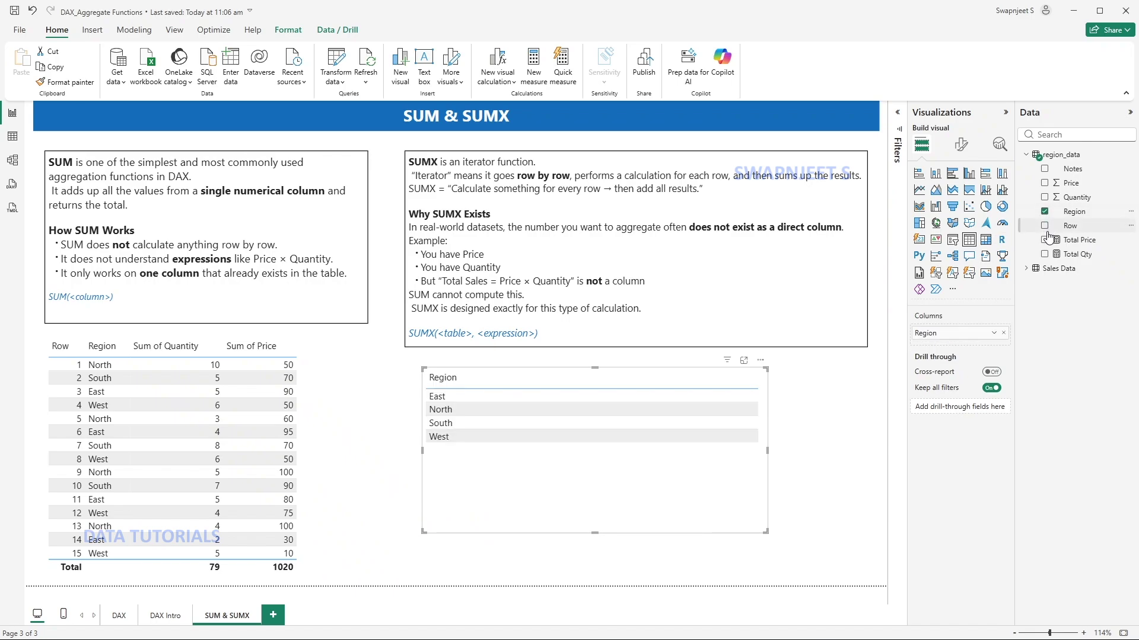
left_click(1045, 240)
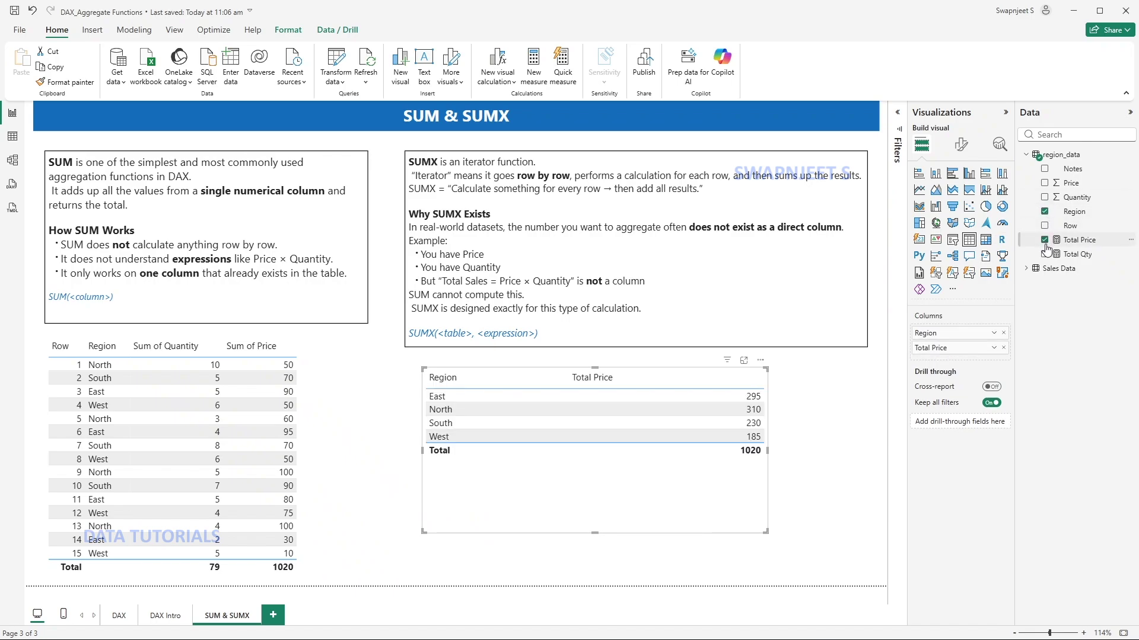
left_click(1045, 255)
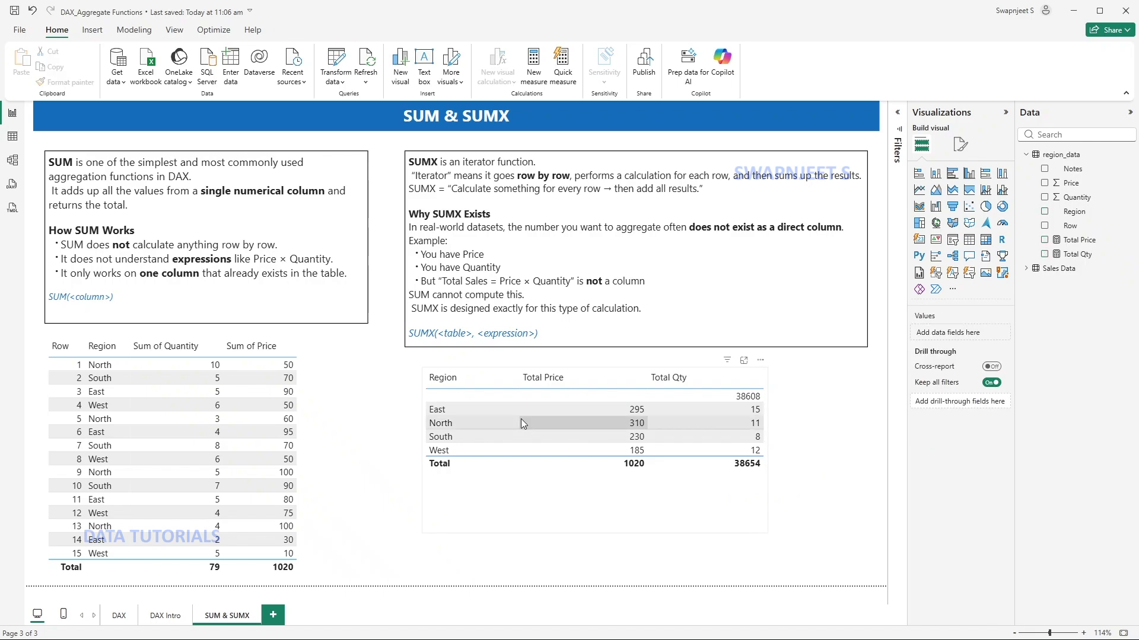
left_click_drag(768, 451, 792, 455)
left_click(871, 411)
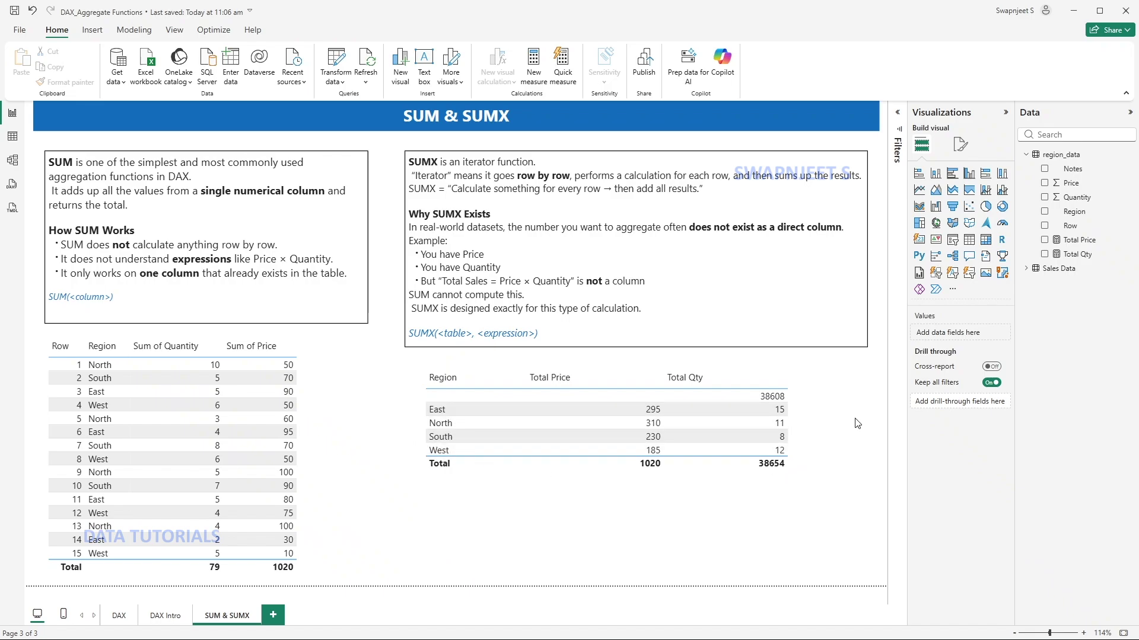
Correct the Total Qty measure's formula to SUM(region_data[Quantity]).
left_click(1076, 197)
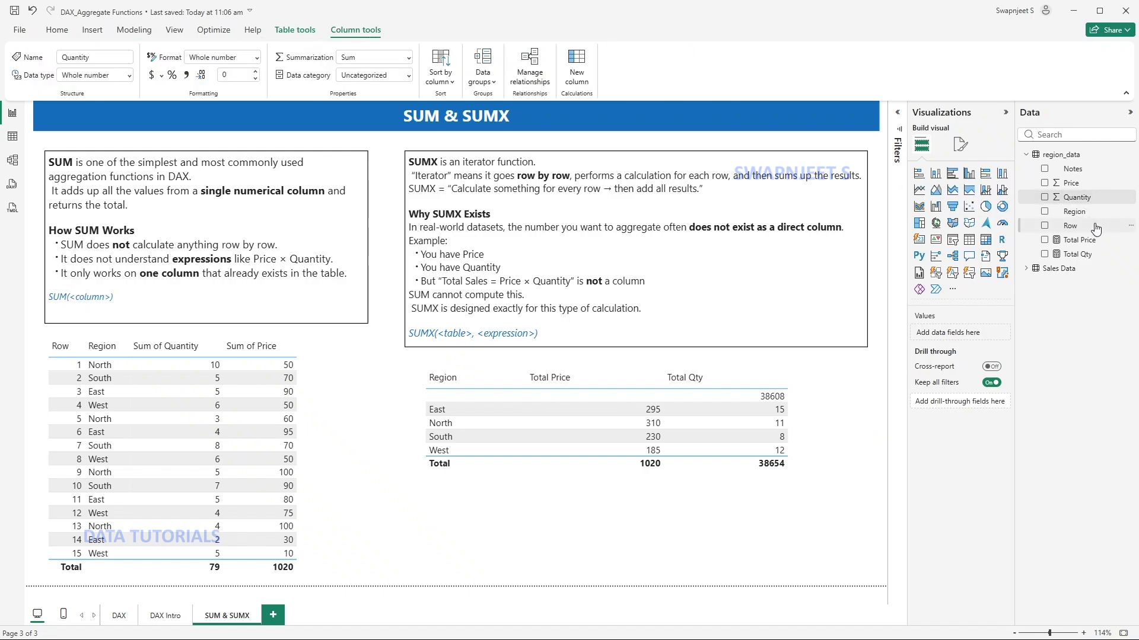
left_click(1089, 225)
left_click(1083, 254)
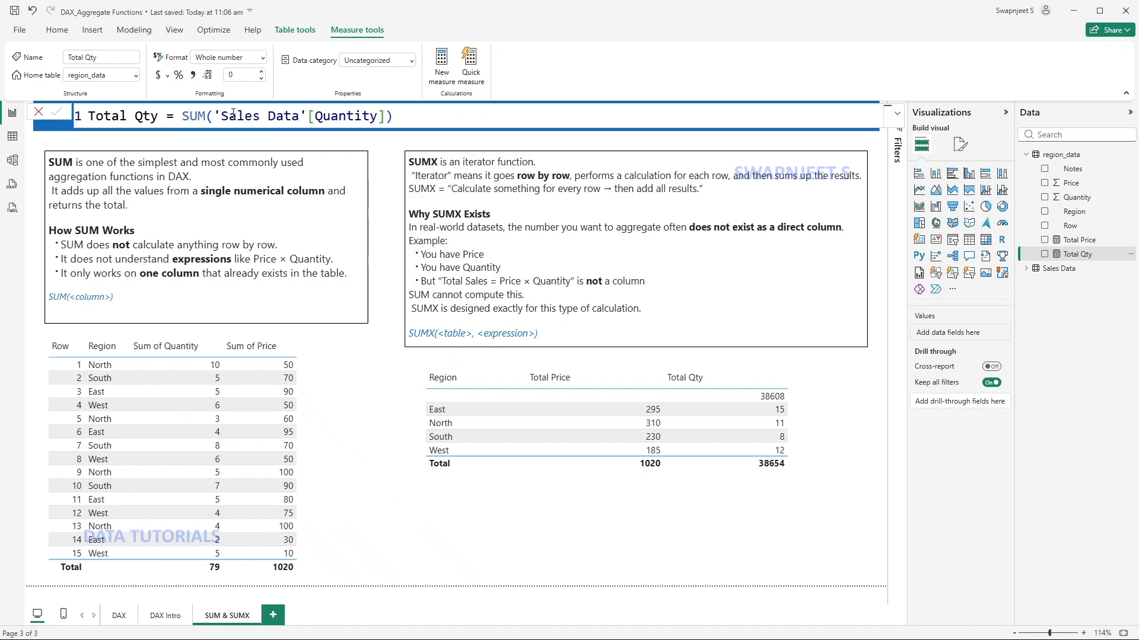
left_click_drag(215, 116, 387, 117)
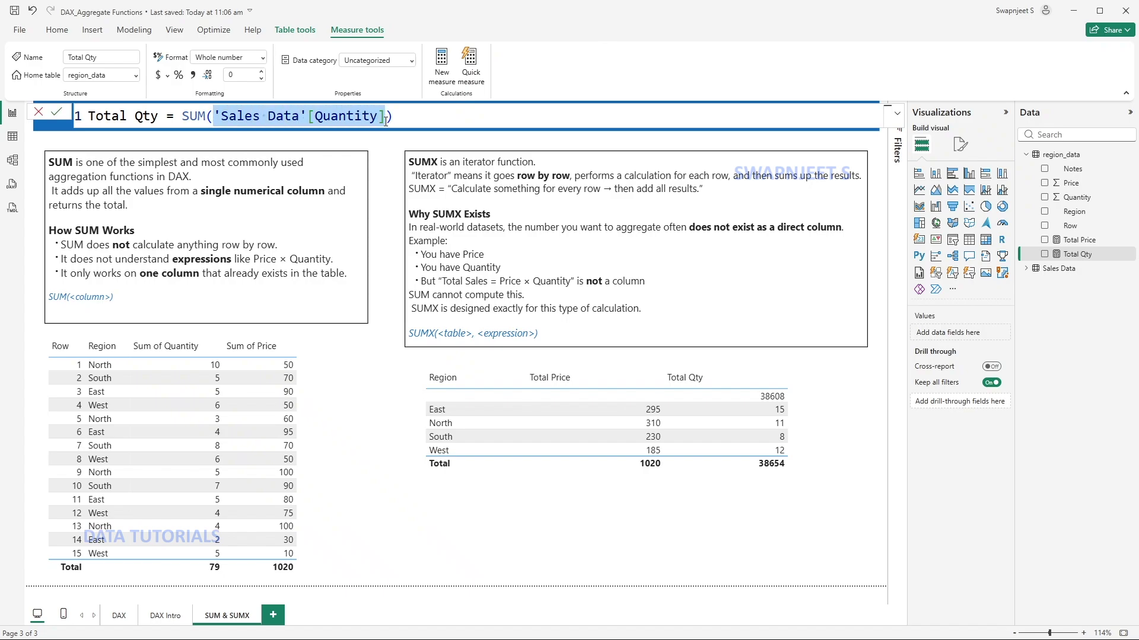
type("quan")
left_click(358, 159)
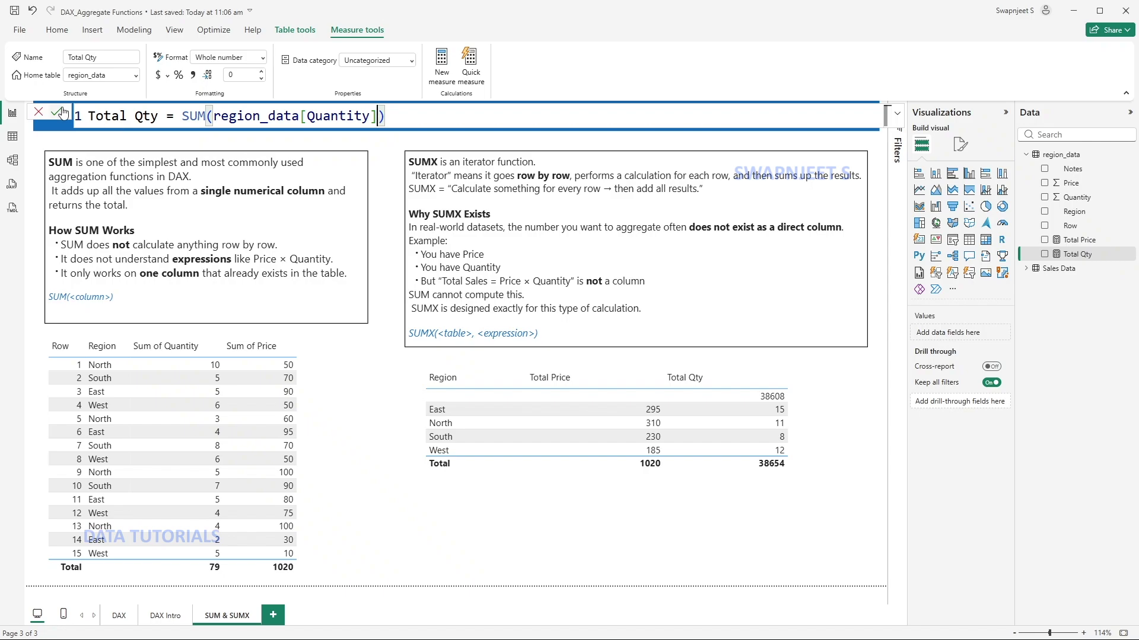
key("Return")
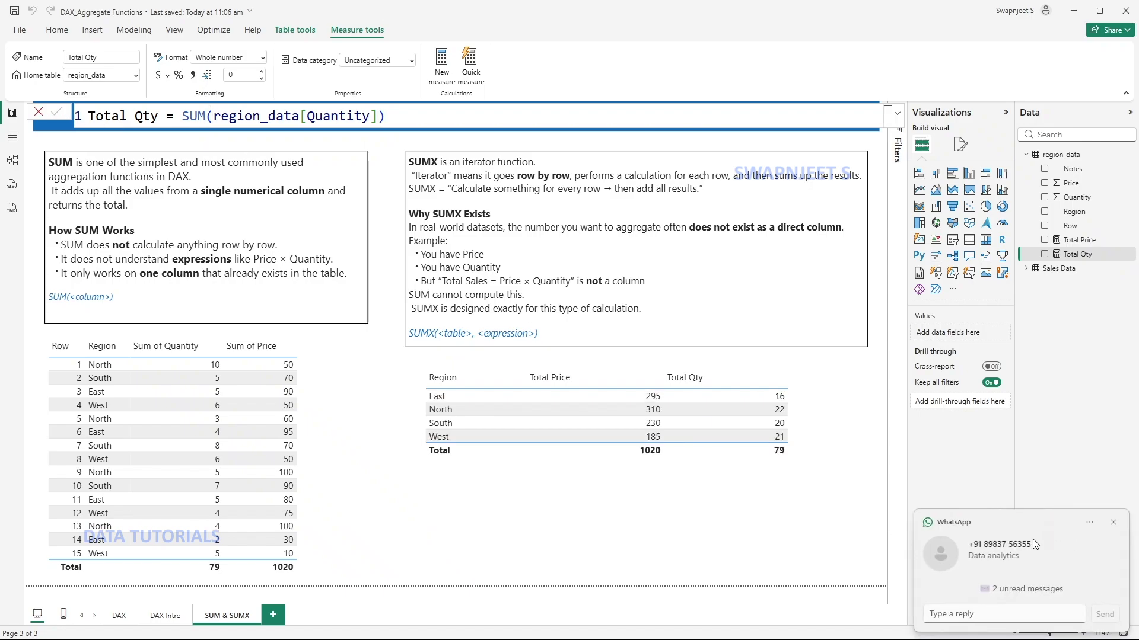
Dismiss the WhatsApp message notifications covering the report window.
left_click(1113, 523)
left_click(869, 448)
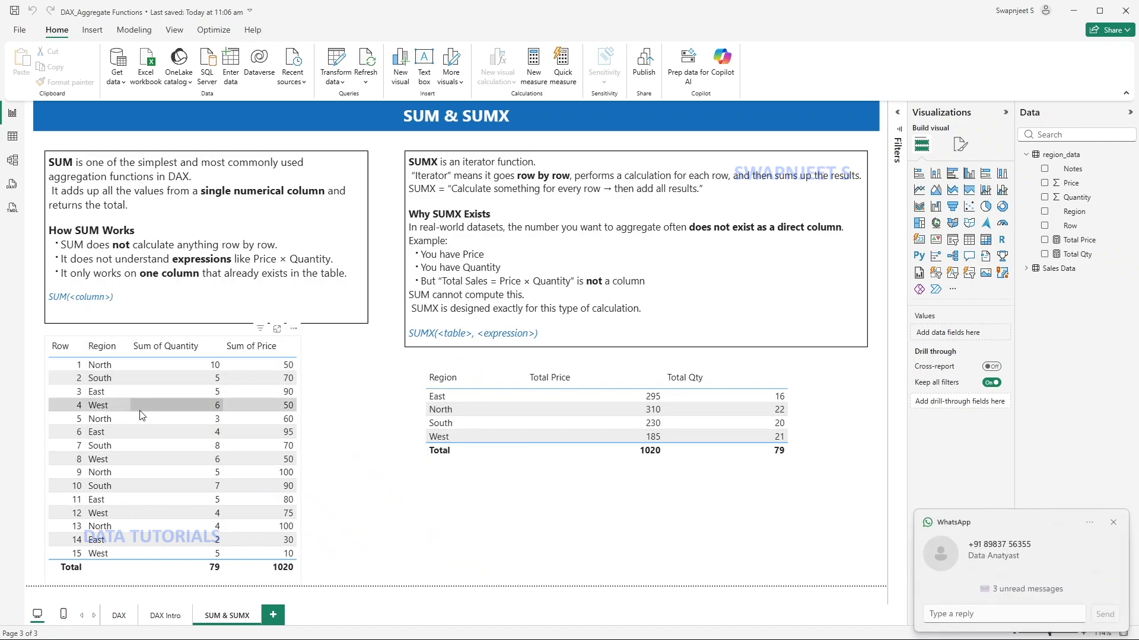
left_click(1114, 524)
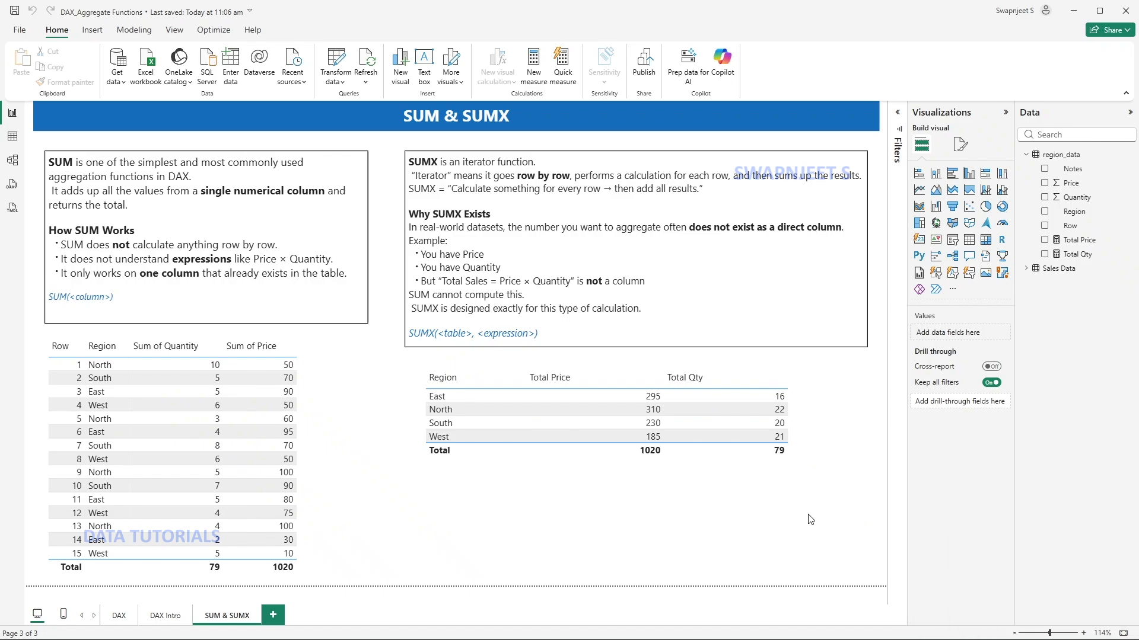
Narrow the table visual with Region, Total Price and Total Qty to fit its columns more tightly.
left_click(791, 420)
left_click_drag(792, 449, 678, 454)
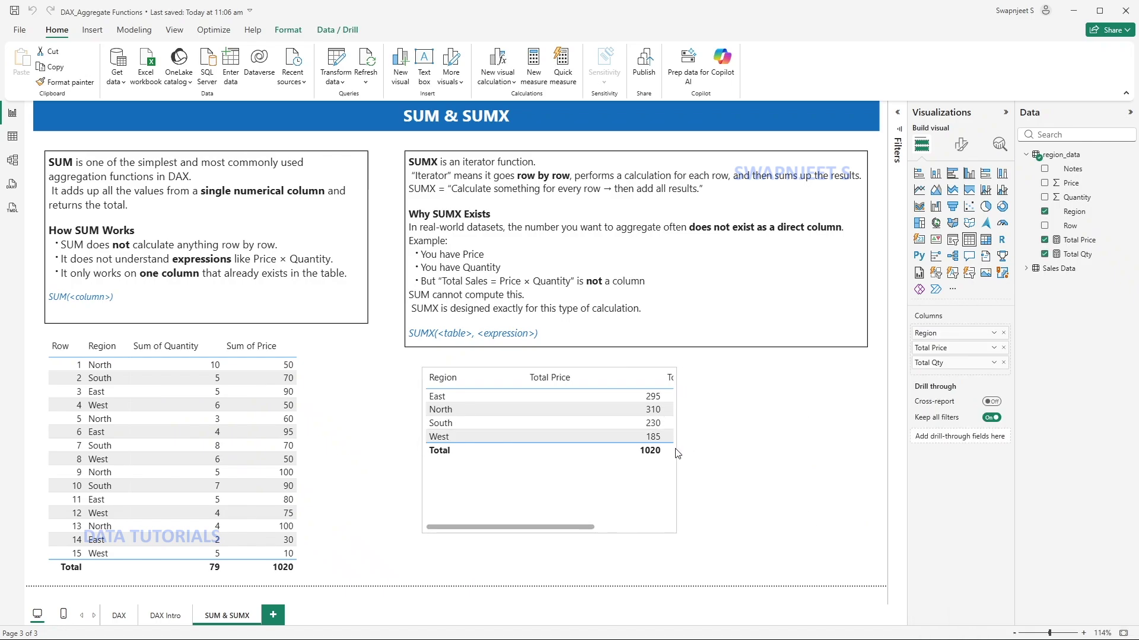
Start a new measure in the region_data table and name it SUM of Sales.
right_click(1071, 210)
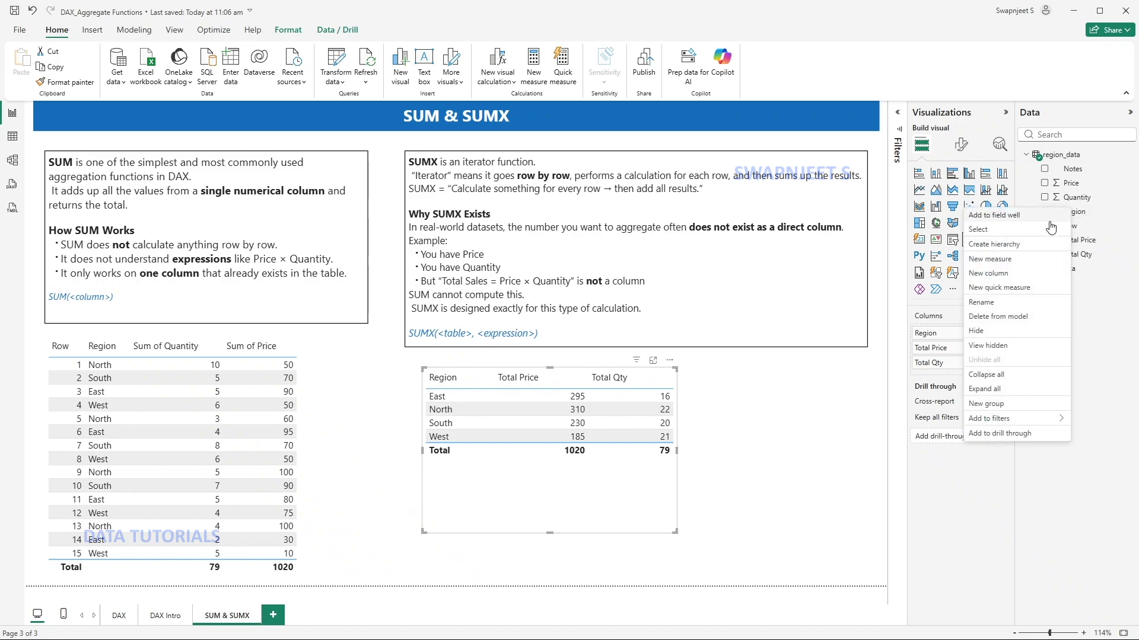
left_click(997, 260)
double_click(101, 114)
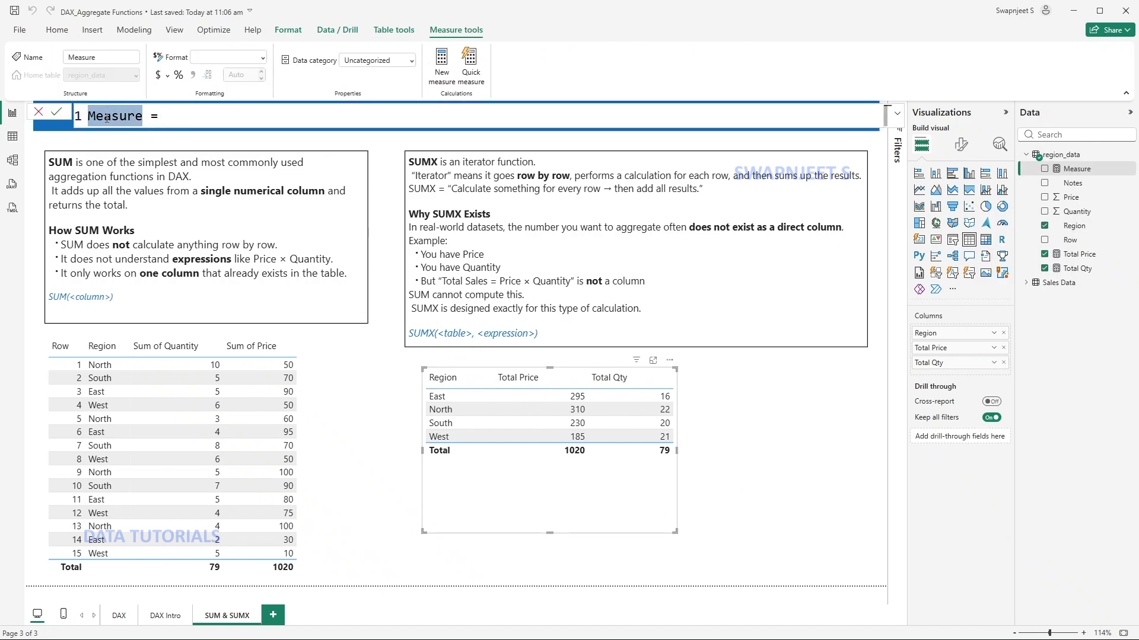
type("SUM ")
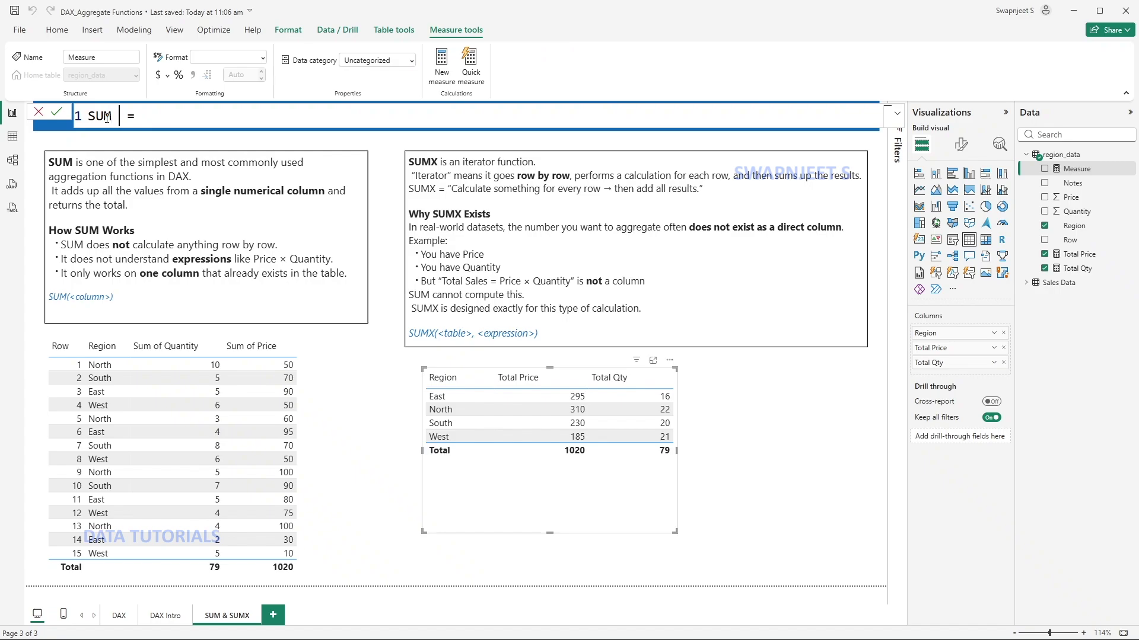
type("of Sales = ")
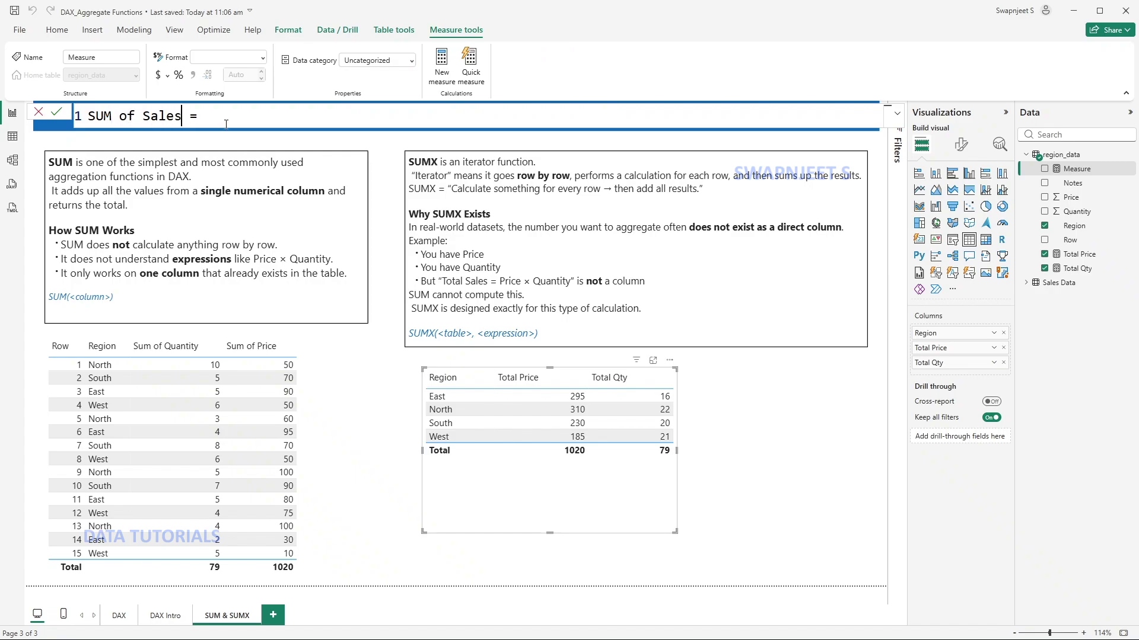
type("SUM(")
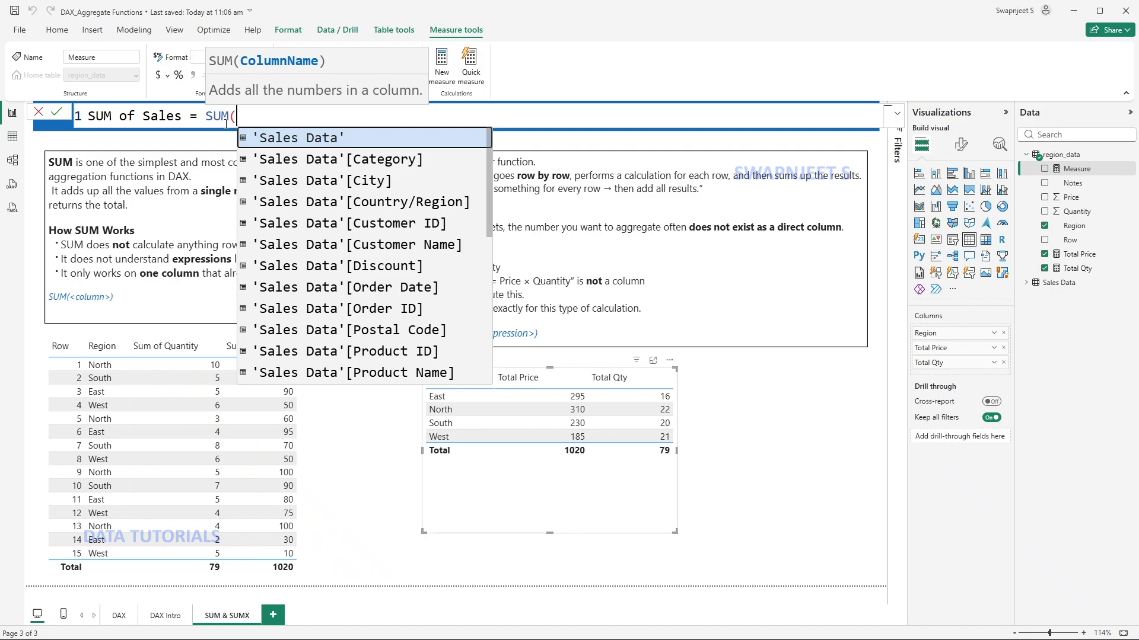
type("tot")
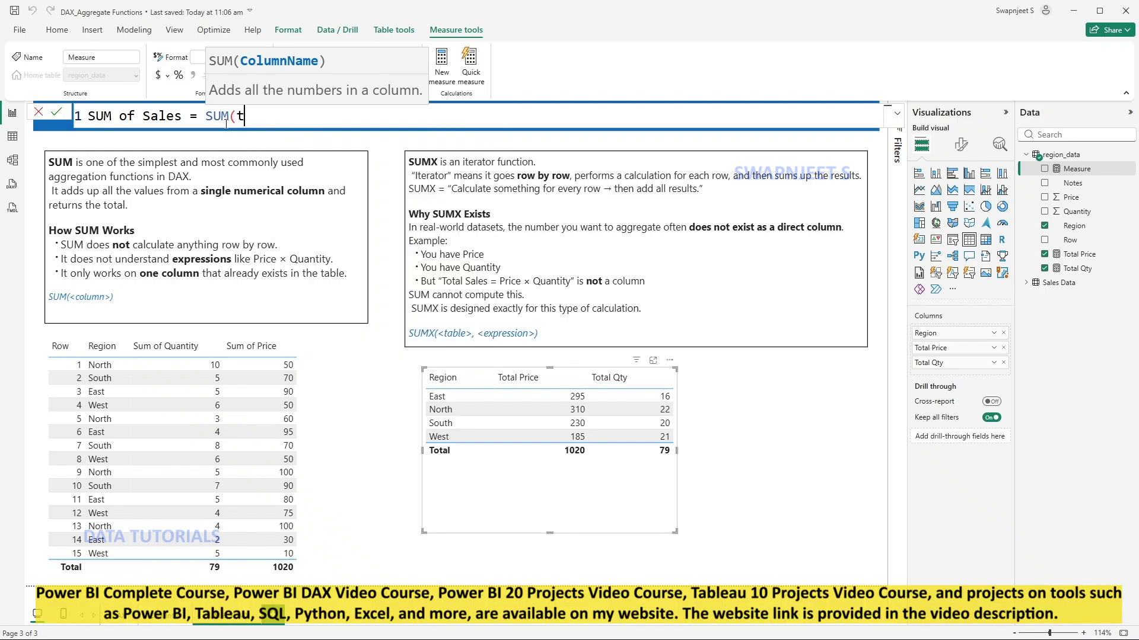
key("BackSpace")
key("BackSpace")
key("BackSpace")
key("BackSpace")
key("BackSpace")
key("BackSpace")
key("BackSpace")
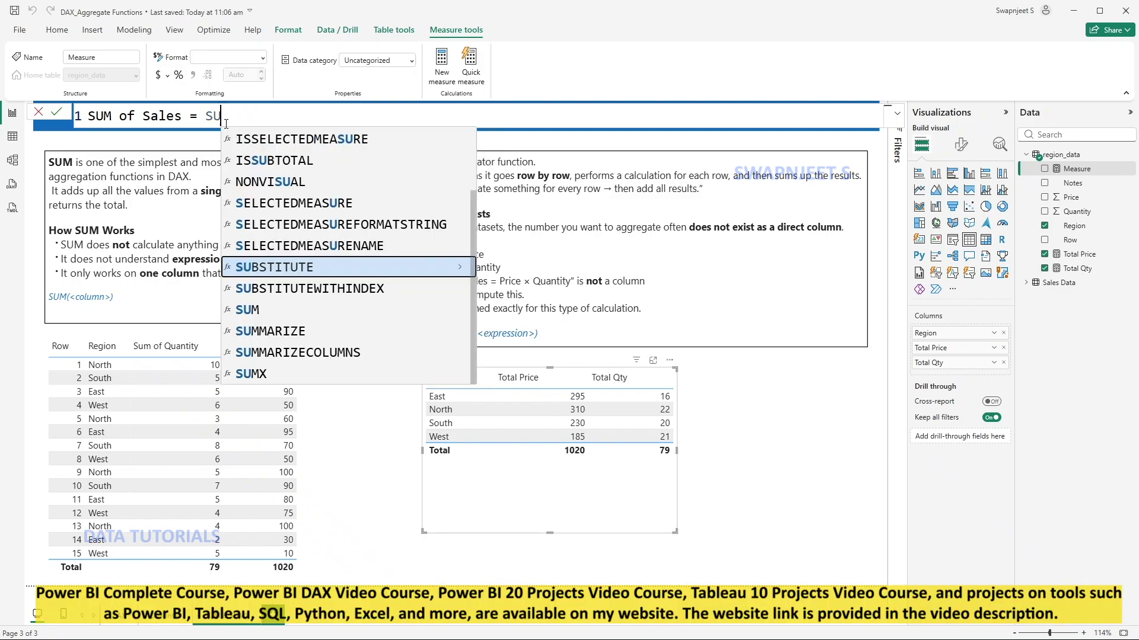
Define the SUM of Sales measure as [Total Price] * [Total Qty] and commit it.
type("tot")
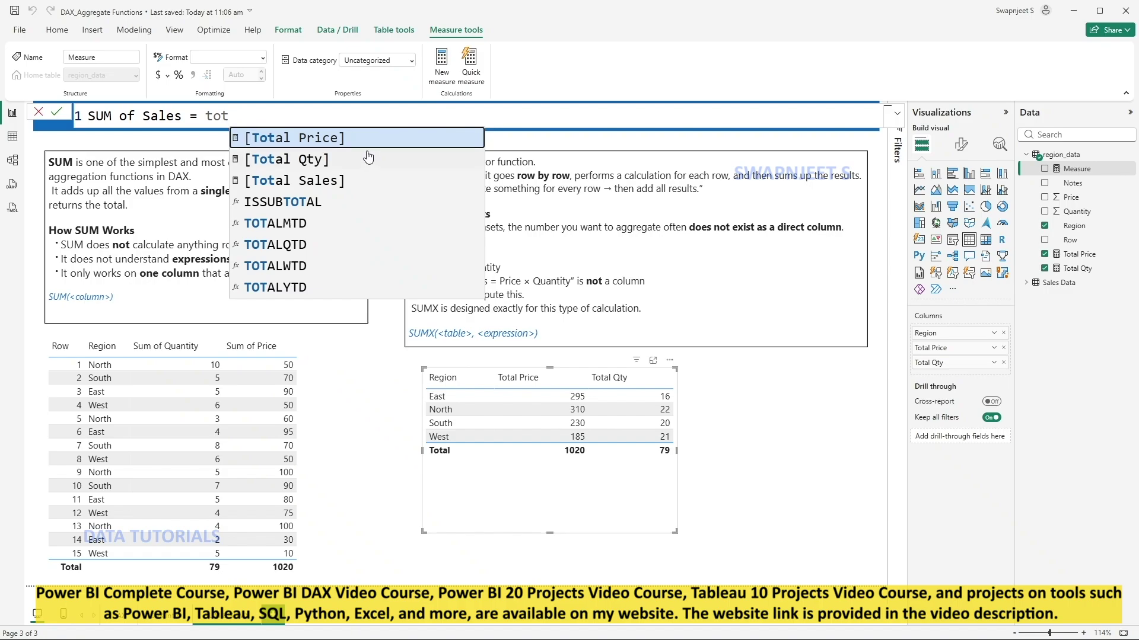
key("Tab")
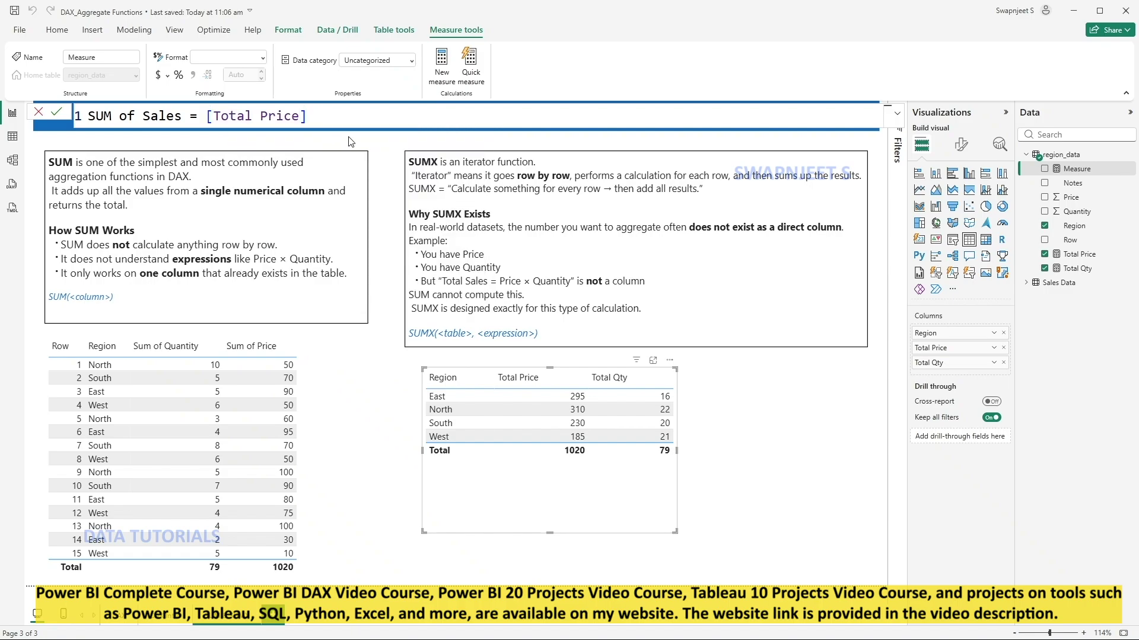
type("* [tot")
key("Down")
key("Tab")
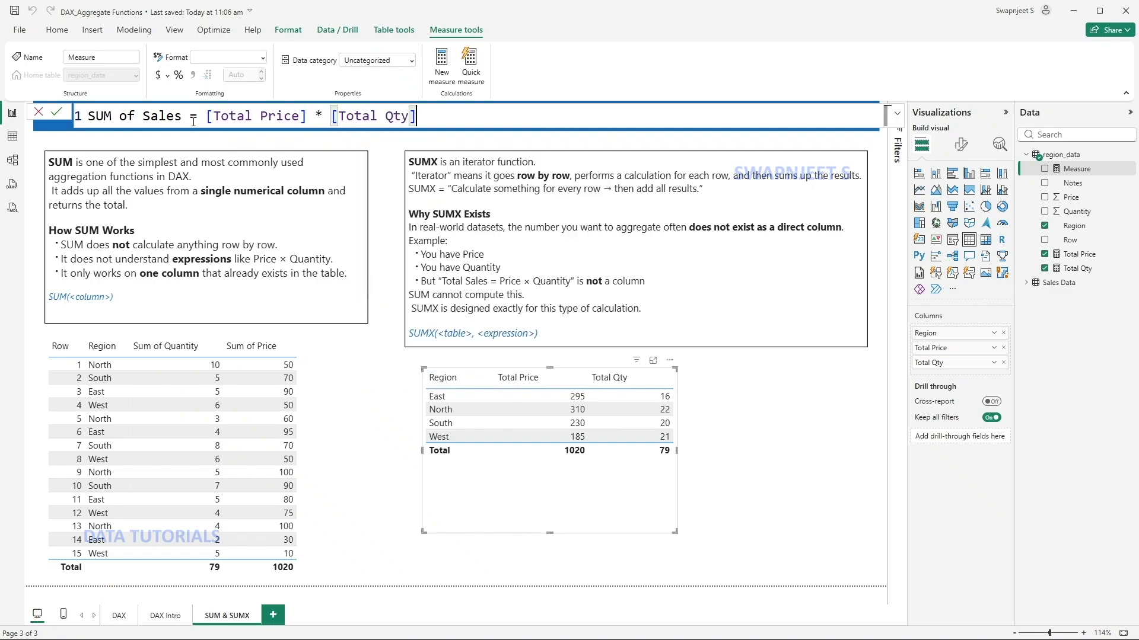
left_click(55, 115)
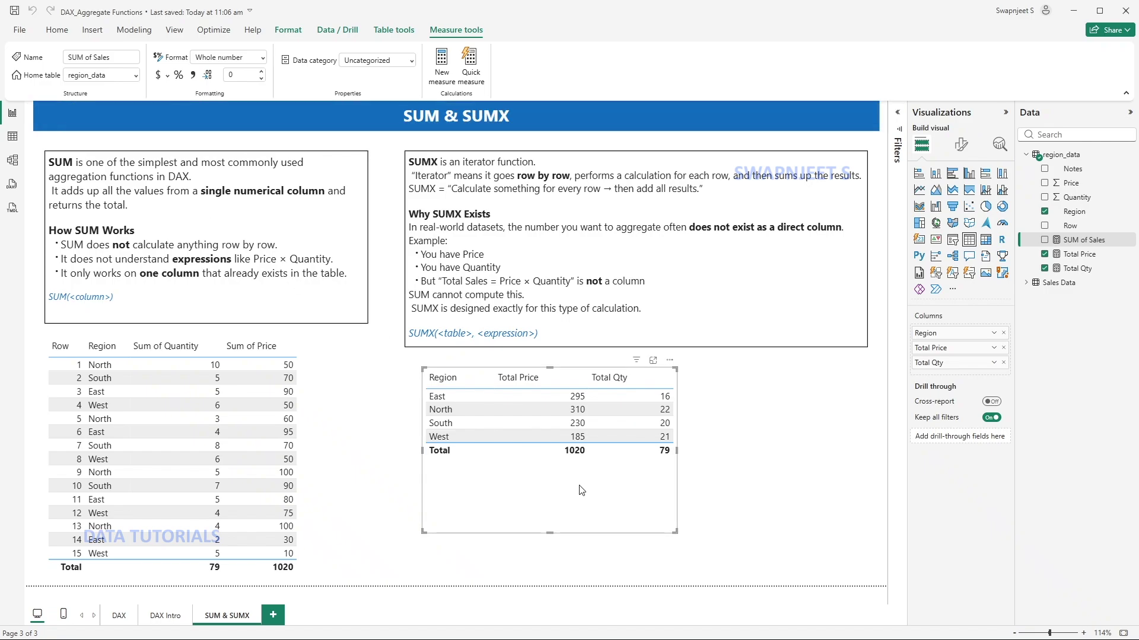
Add SUM of Sales to the region summary table and widen the visual to fit the new column.
left_click(1044, 240)
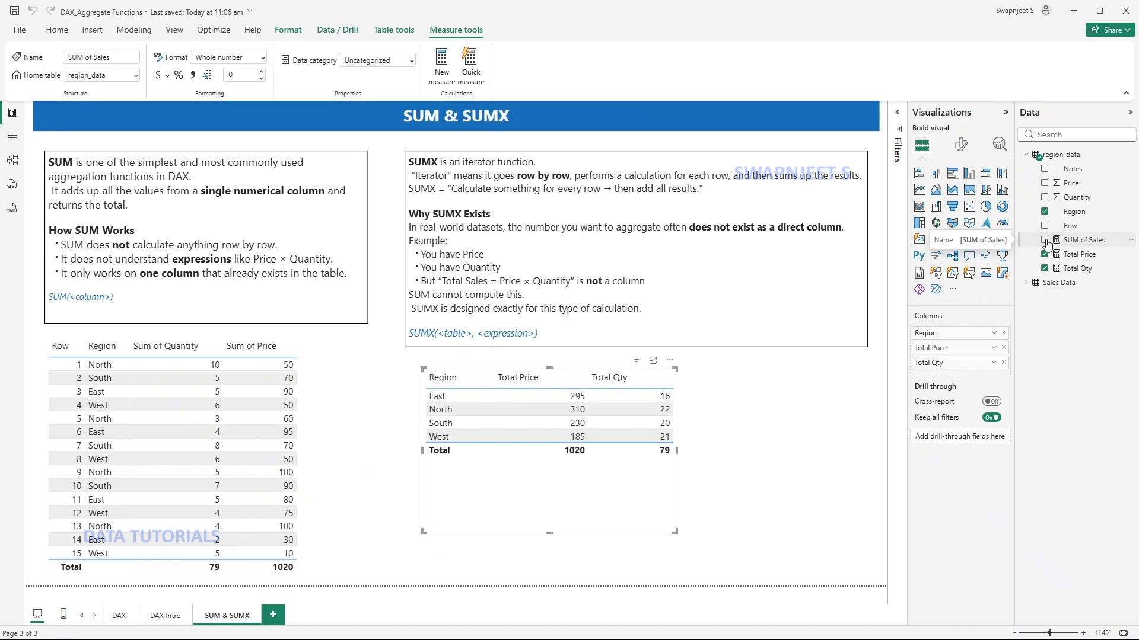
left_click_drag(676, 451, 714, 451)
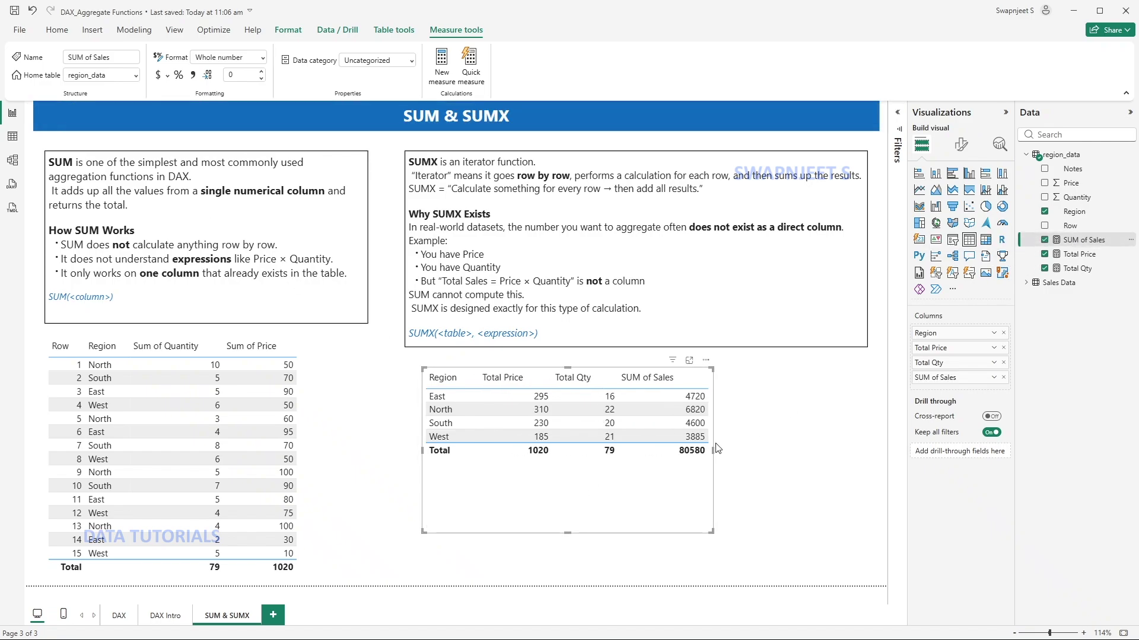
Reduce the height of the region summary table visual to sit closer below its Total row.
left_click(777, 463)
left_click(622, 513)
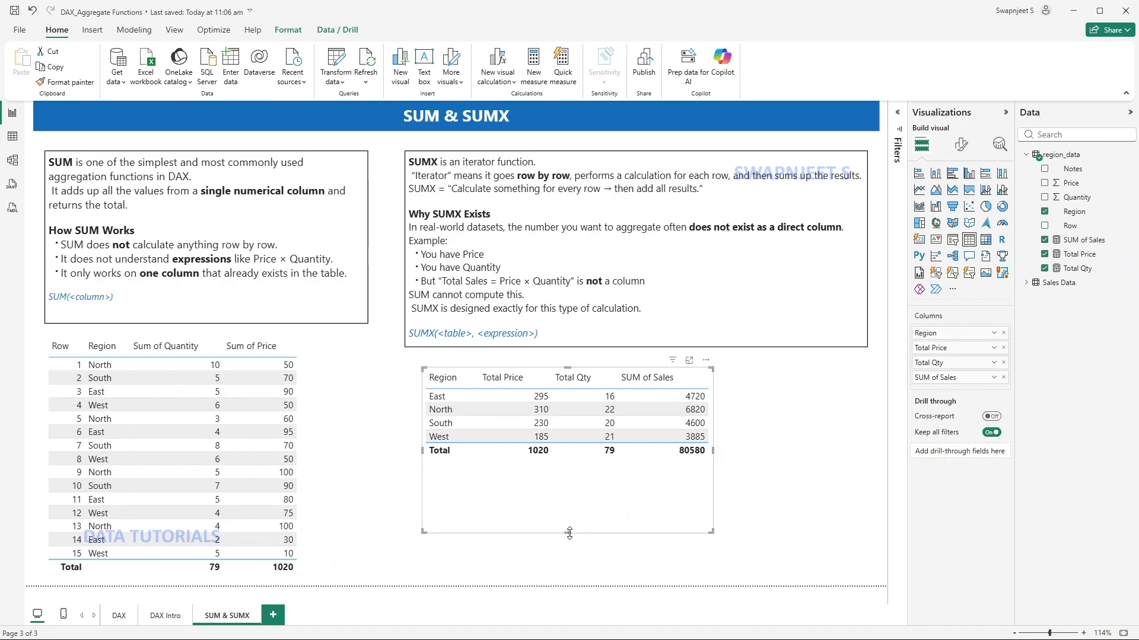
left_click_drag(568, 542, 571, 485)
left_click(852, 431)
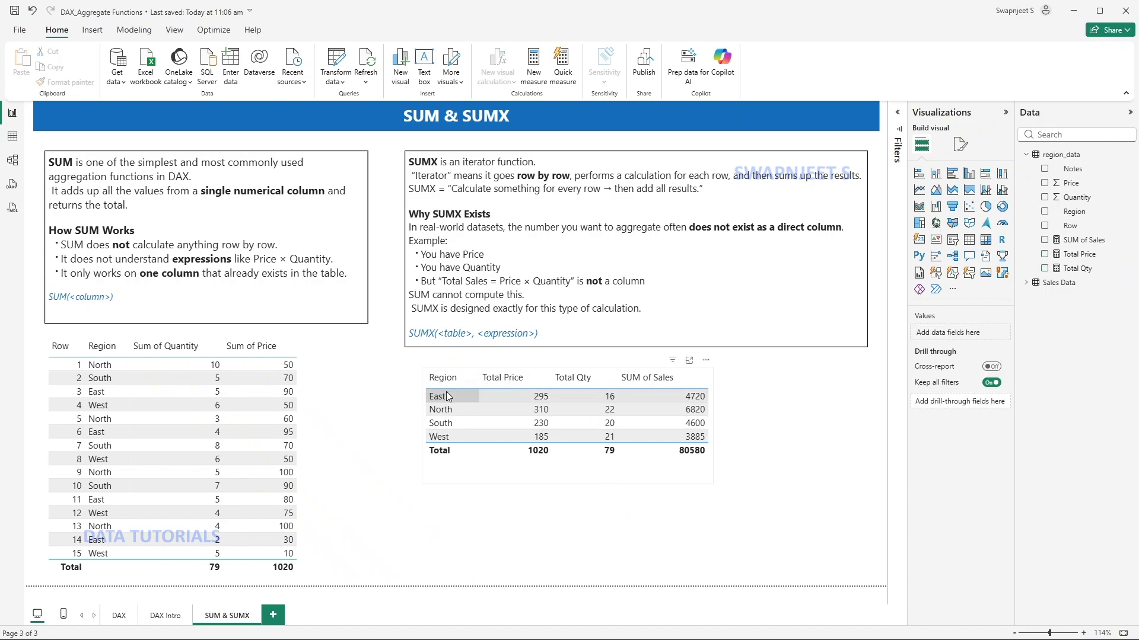
Review the DAX formula of the SUM of Sales measure and return to the region summary table.
left_click(619, 474)
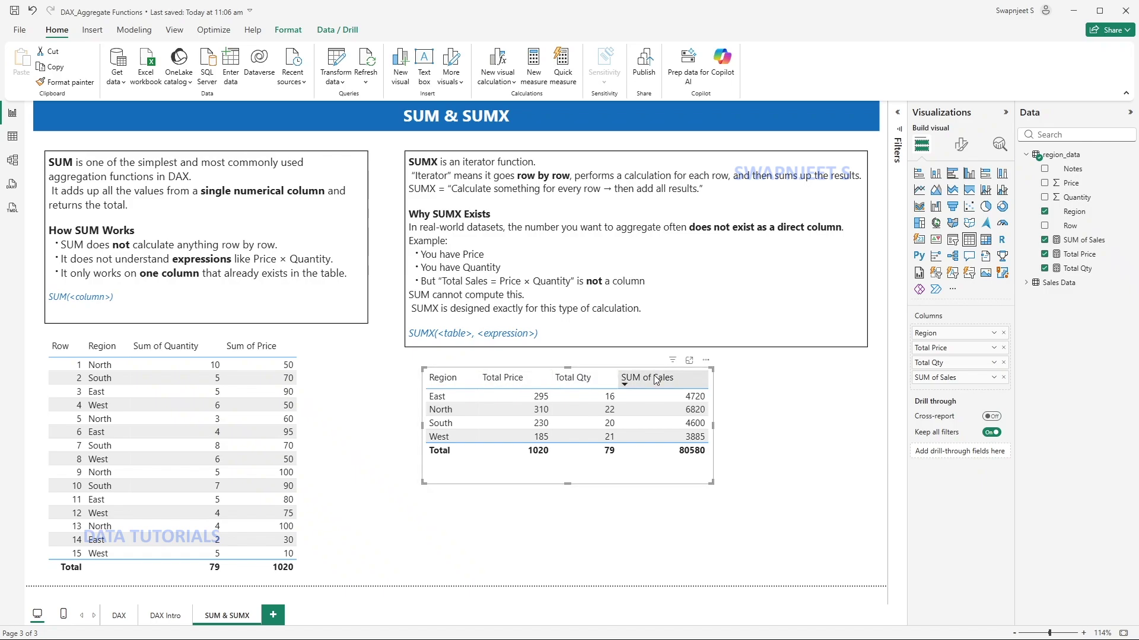
left_click(1083, 239)
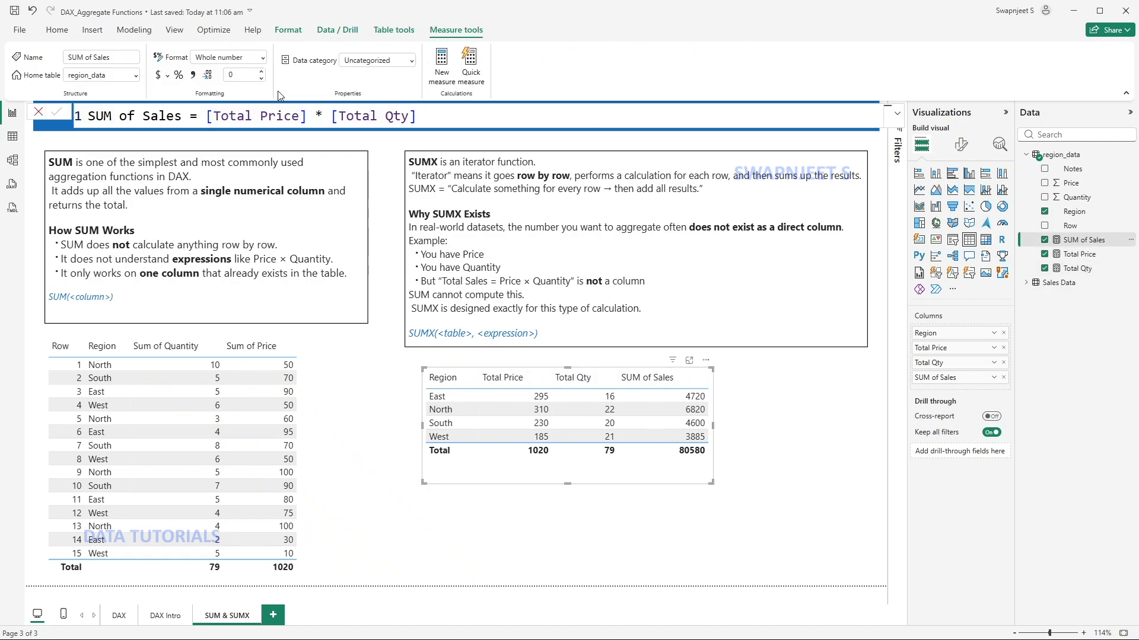
left_click(564, 546)
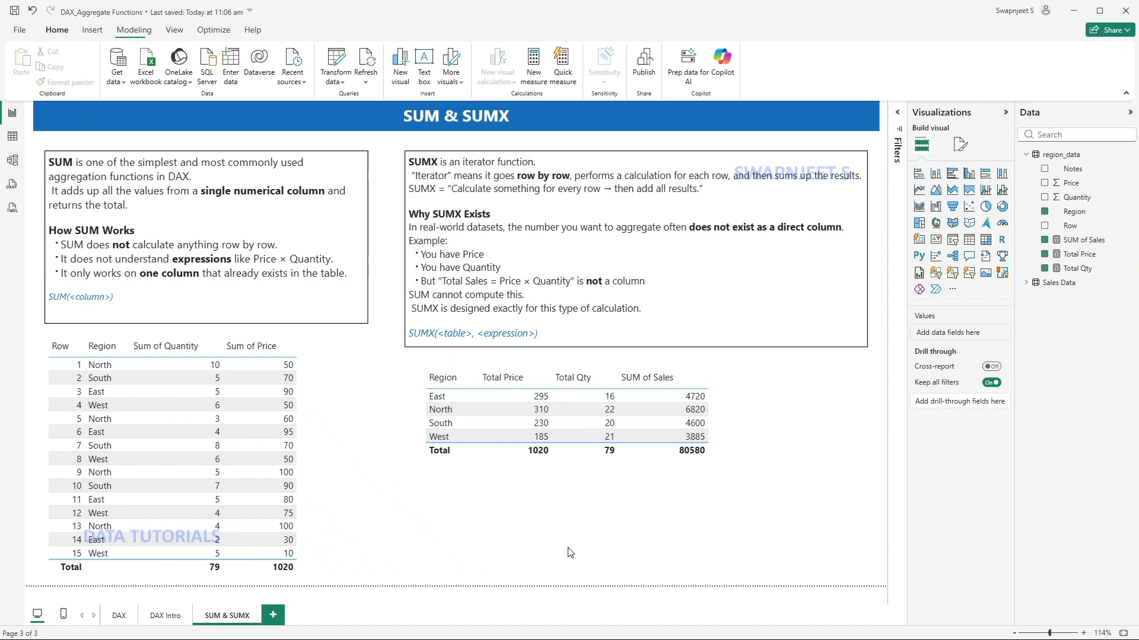
left_click(544, 474)
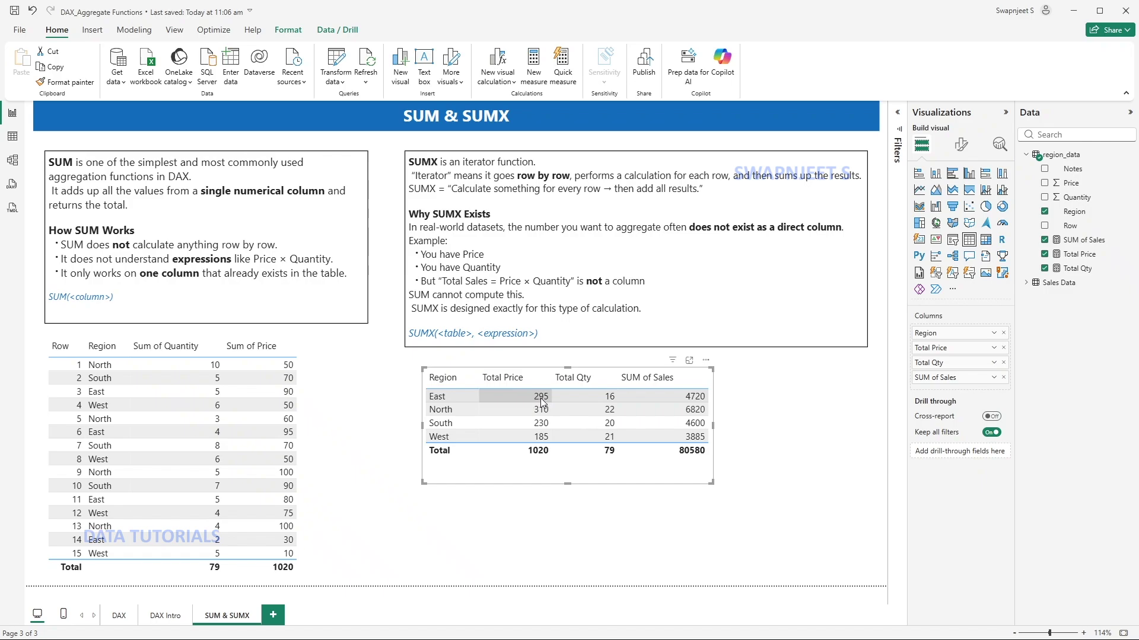
Launch Calculator, sort the row-level table by Region in ascending order, and bring Calculator back to the front.
left_click(547, 626)
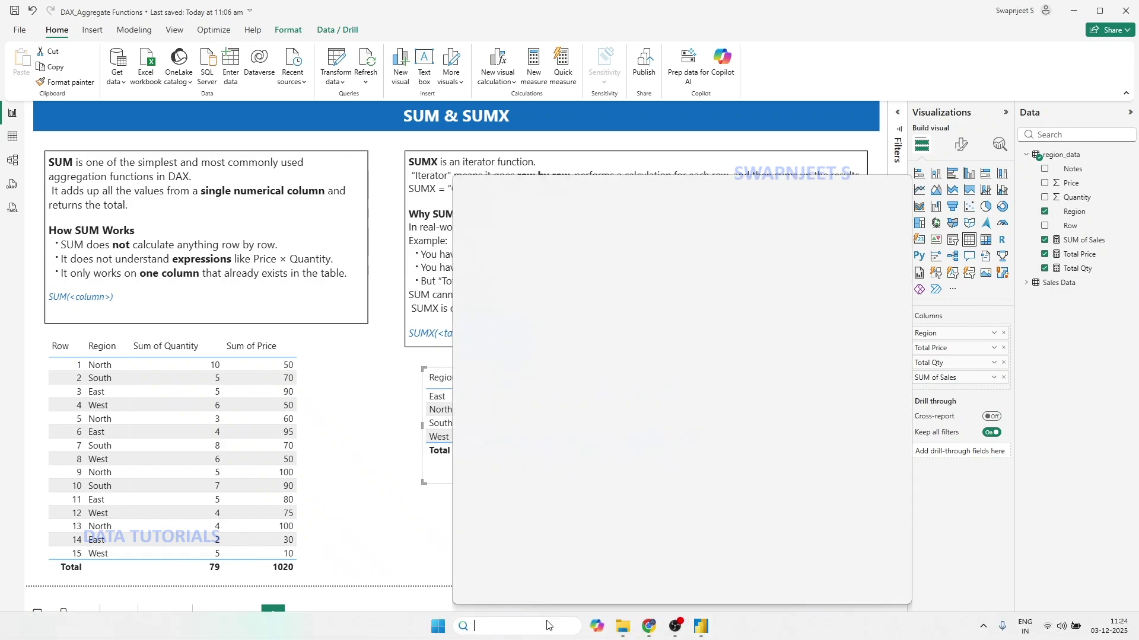
type("calculator")
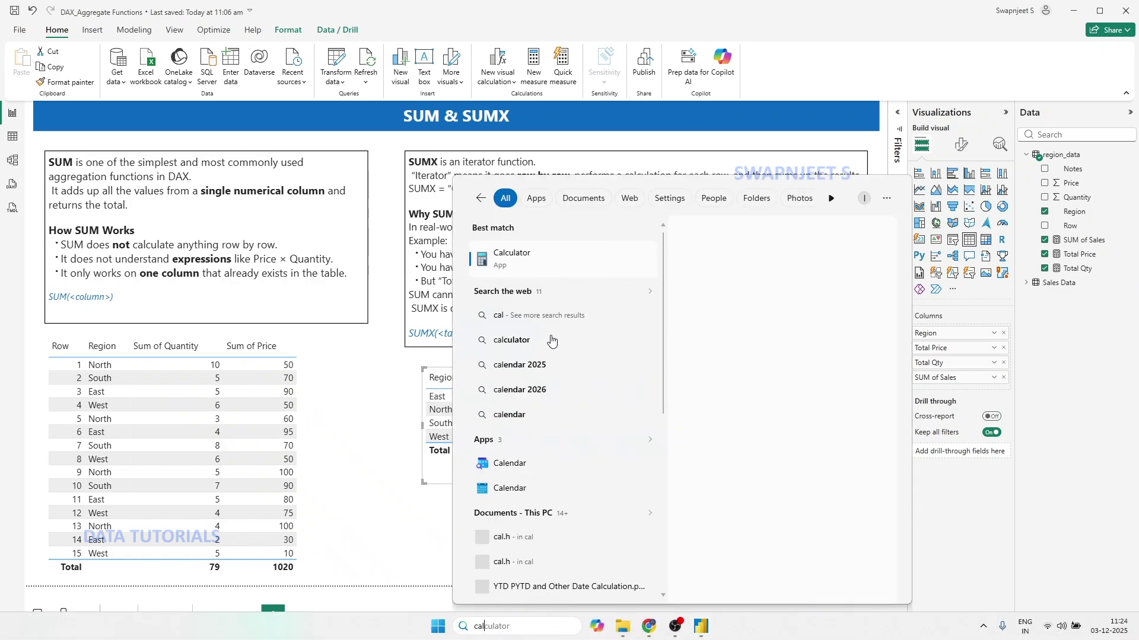
left_click(508, 259)
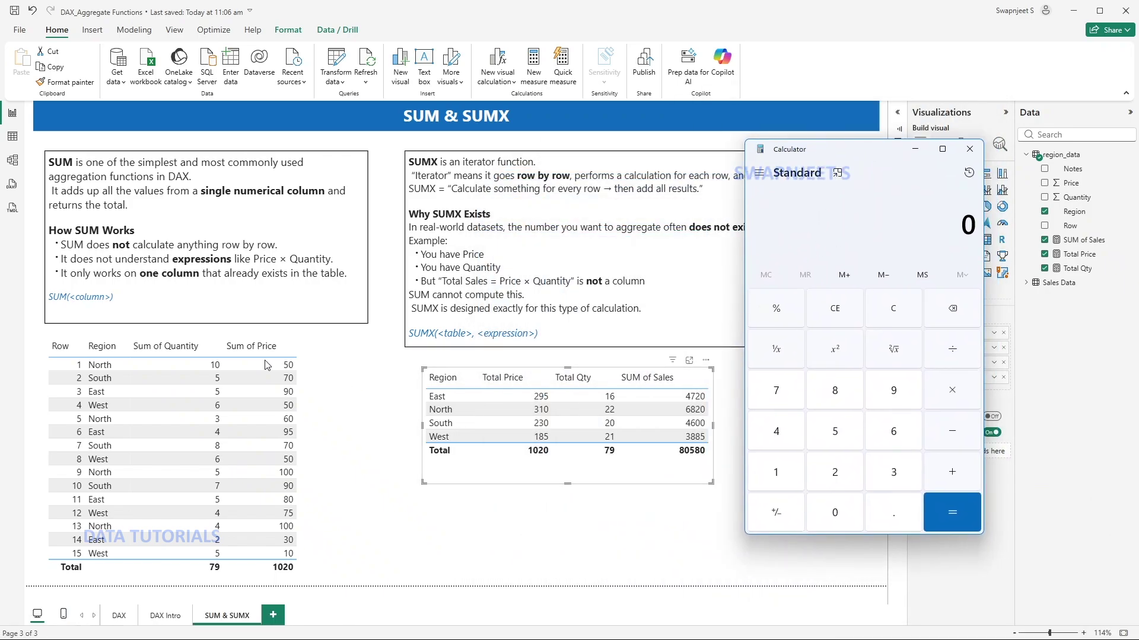
left_click(115, 347)
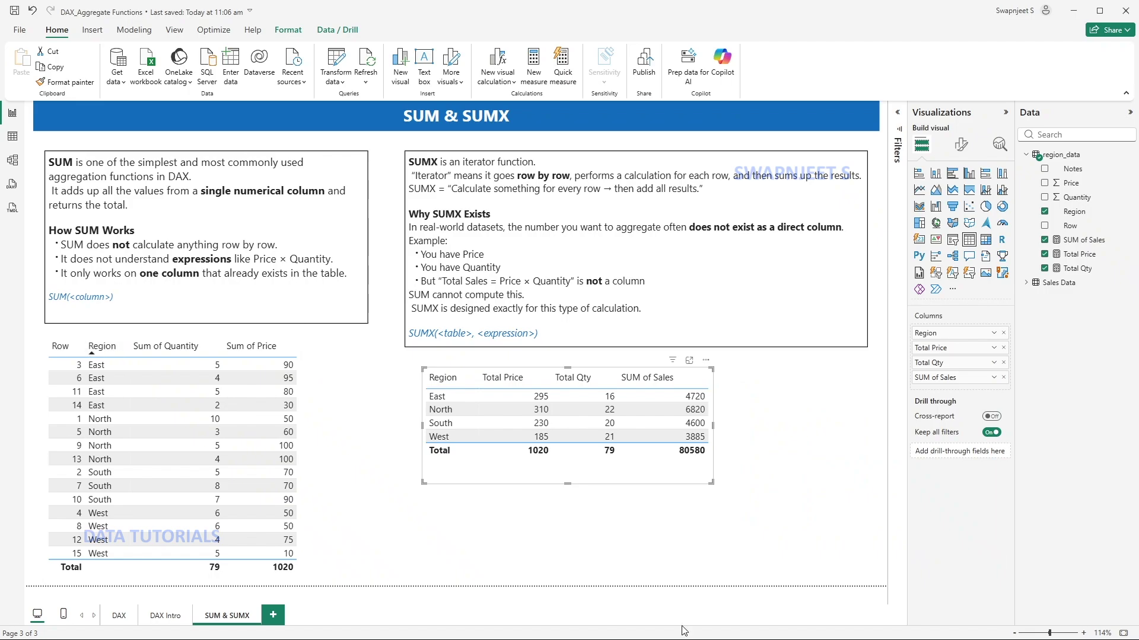
left_click(710, 631)
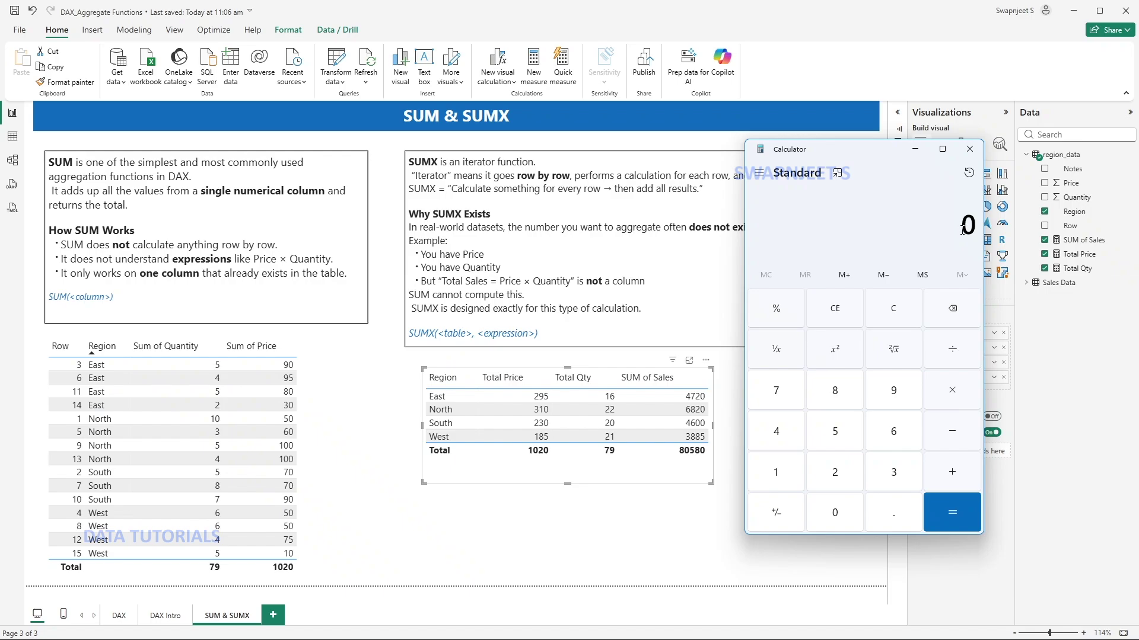
Calculate 5 × 90 in Calculator for the first East row, dismissing the notification that covers it.
key("5")
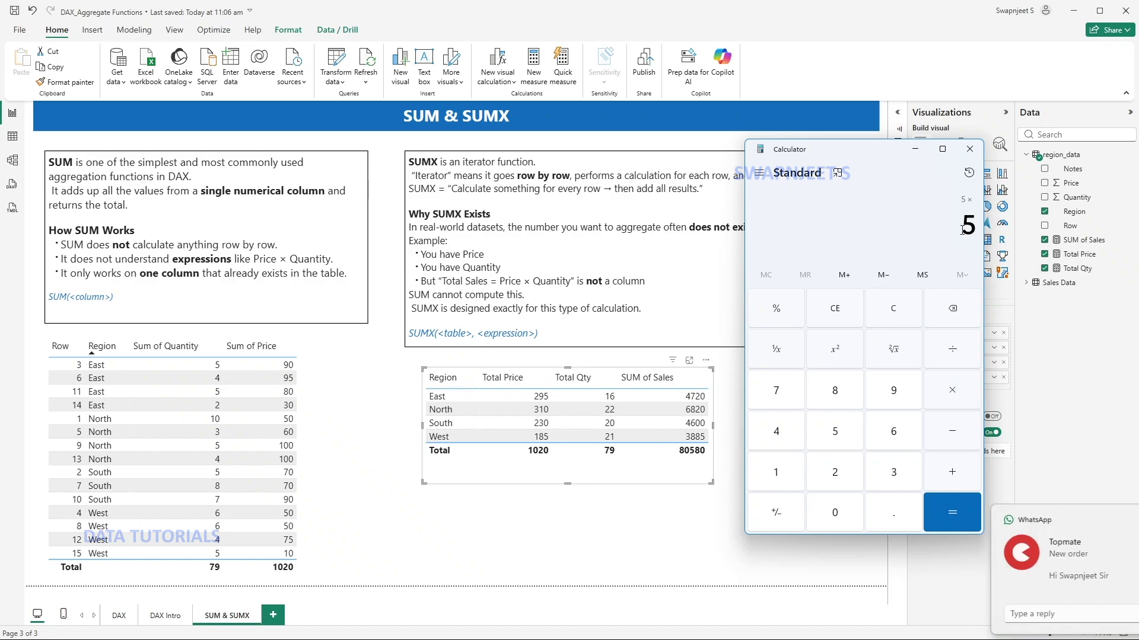
key("asterisk")
key("9")
key("0")
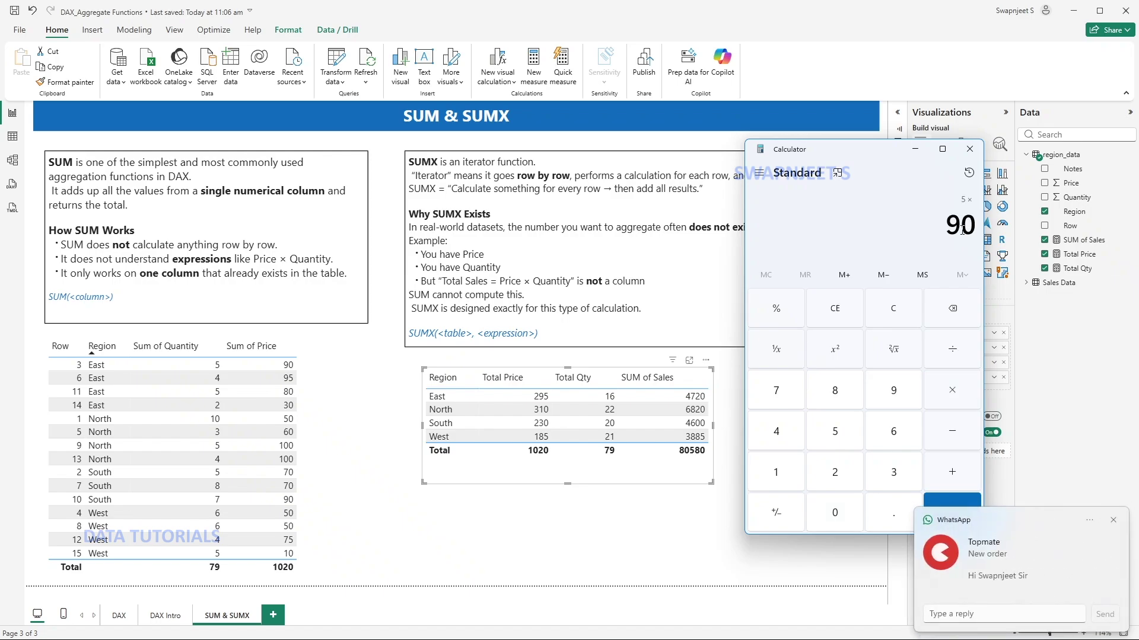
left_click(1114, 519)
left_click(959, 505)
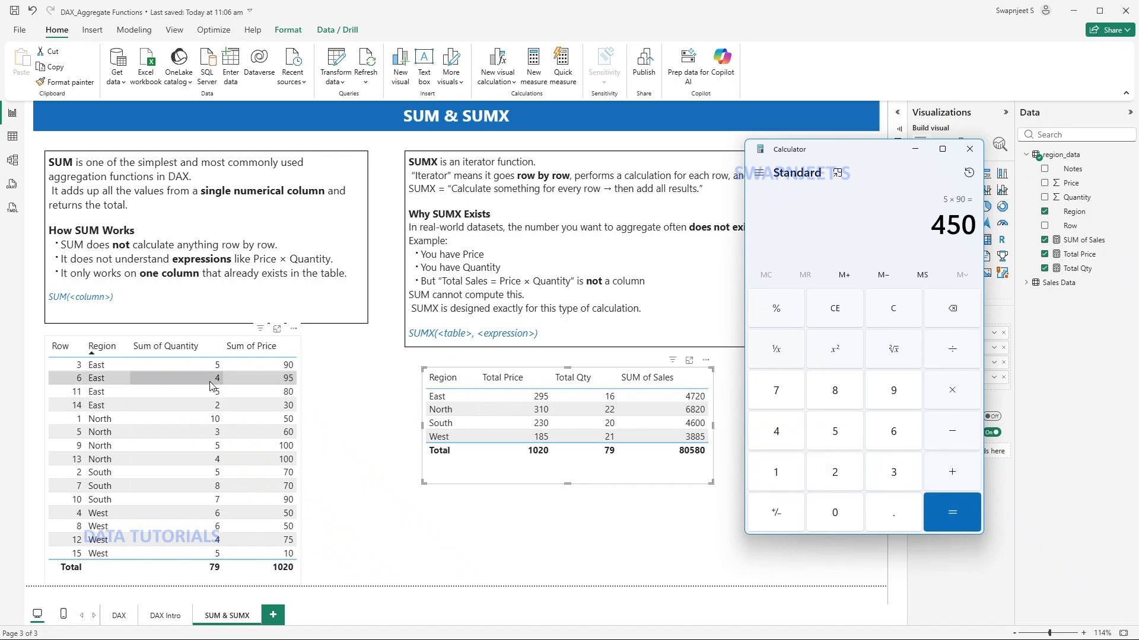
Try to add the second East row's 4 × 95 to the running calculation, and clear Calculator.
left_click(958, 483)
key("4")
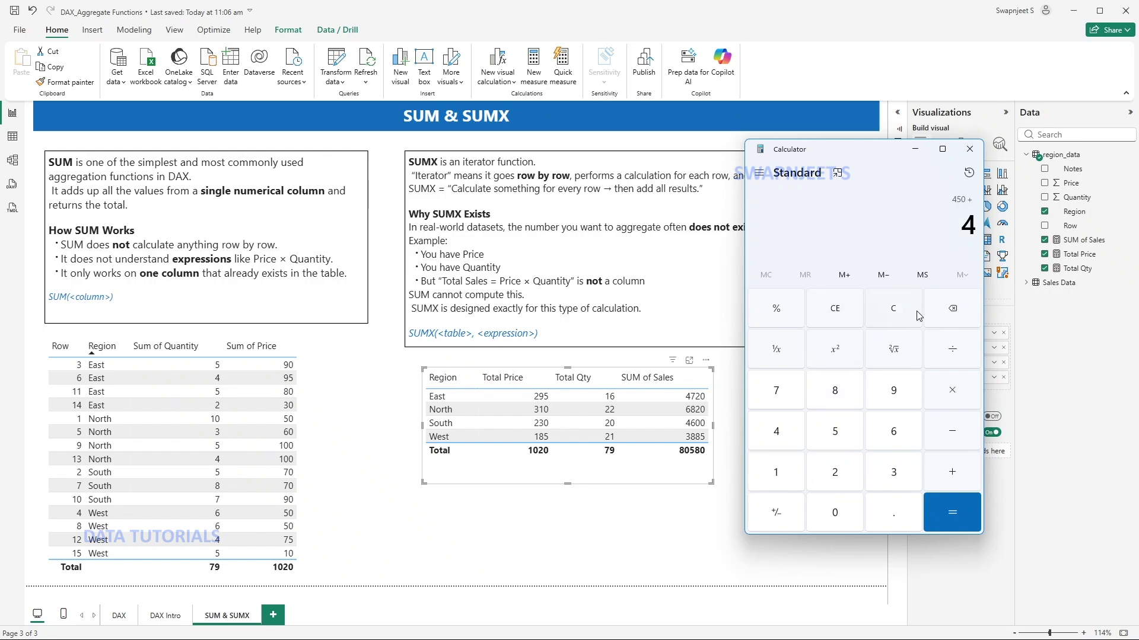
left_click(952, 406)
left_click(896, 398)
left_click(854, 431)
left_click(953, 487)
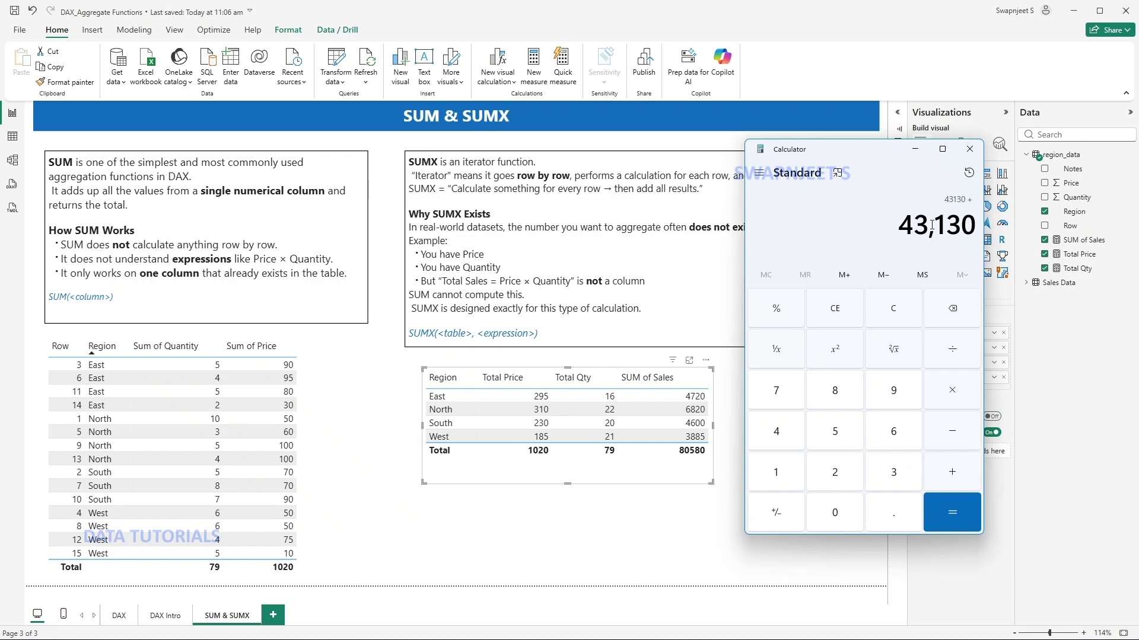
left_click(888, 311)
left_click(839, 179)
left_click(947, 30)
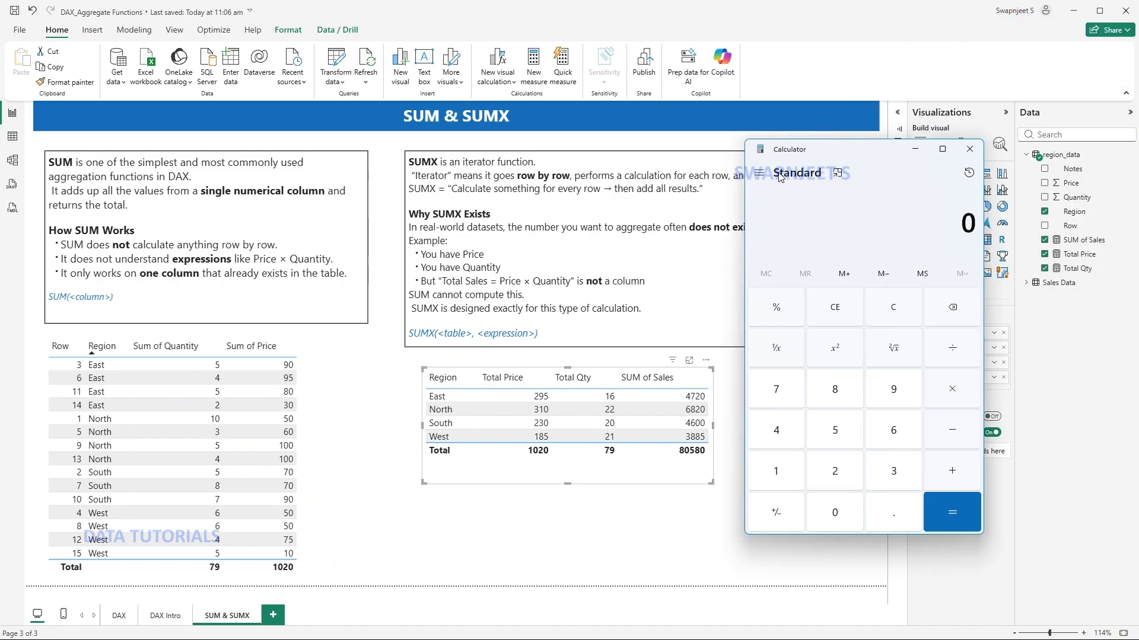
left_click(760, 172)
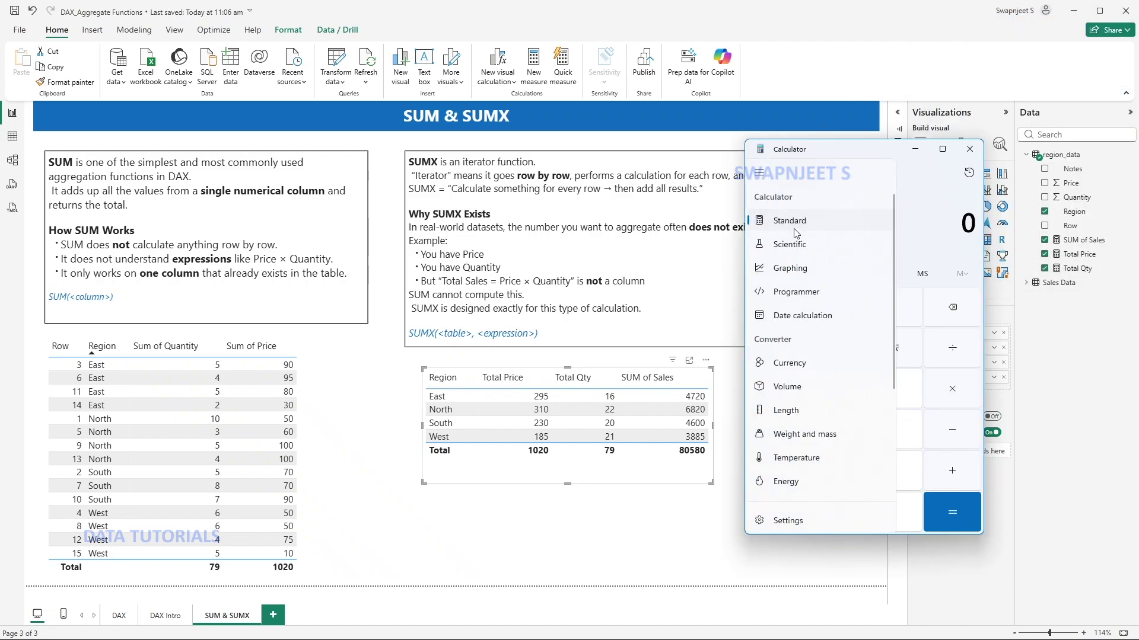
left_click(792, 243)
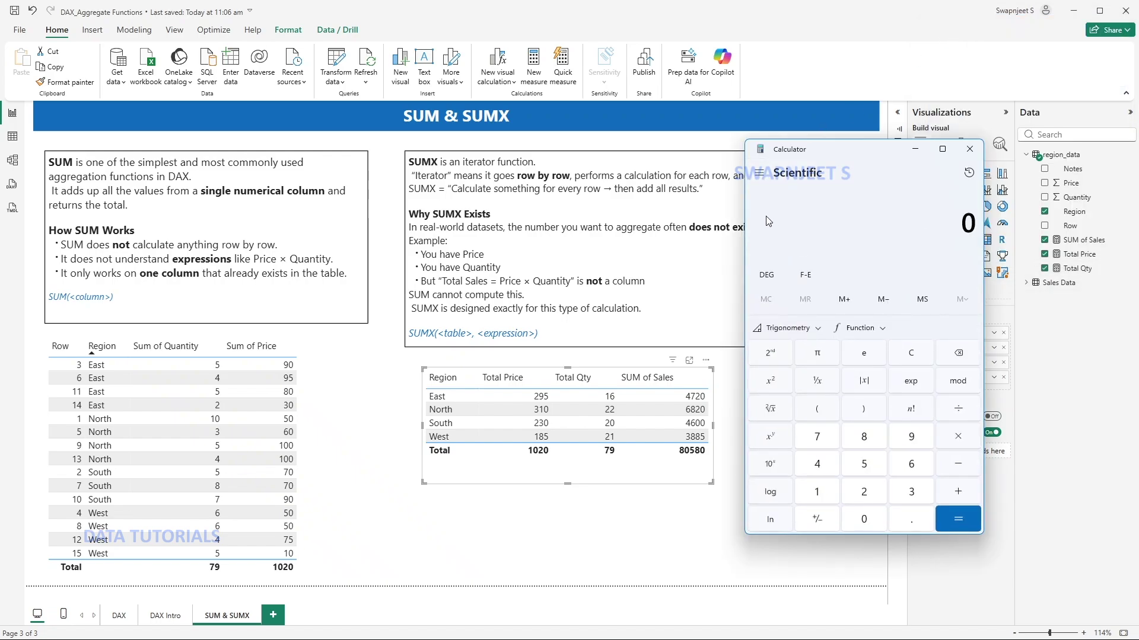
left_click(759, 174)
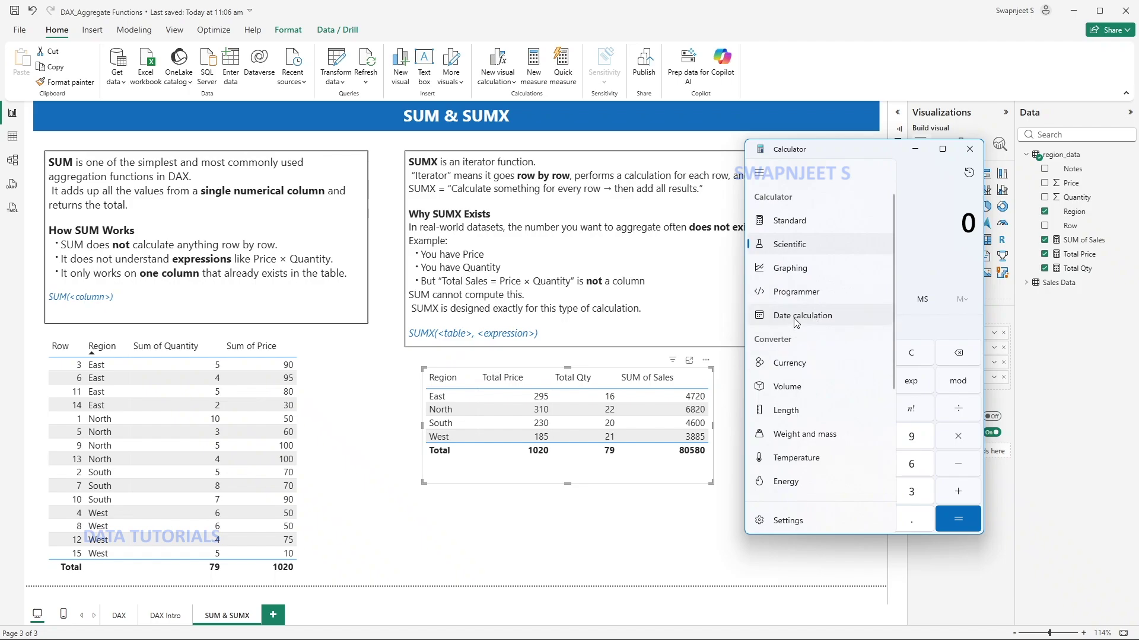
left_click(784, 222)
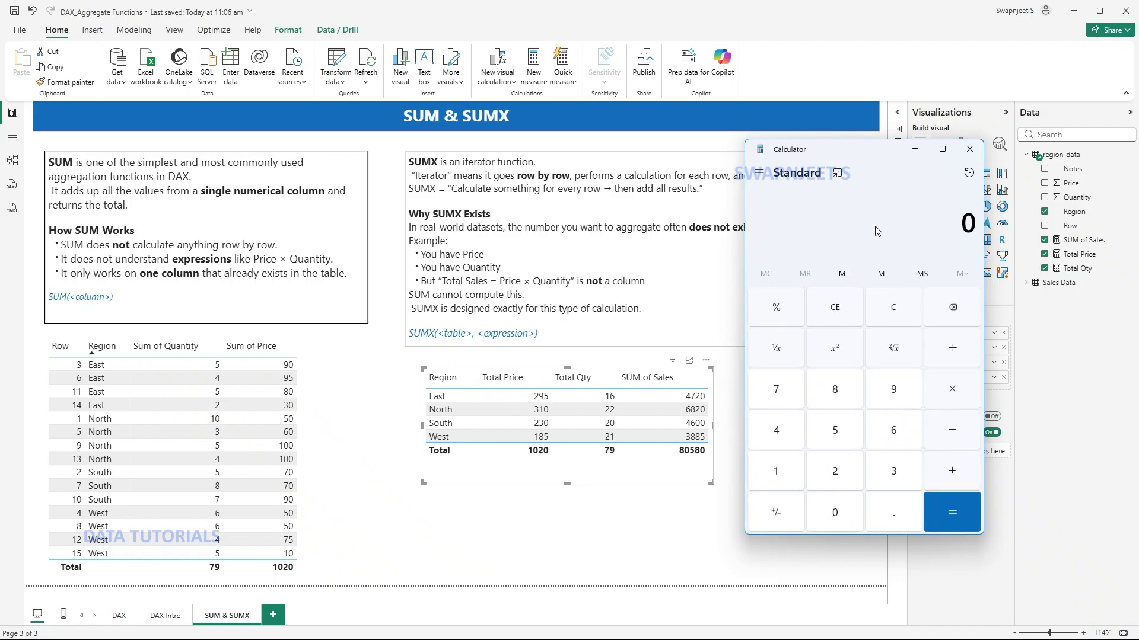
Calculate 90 × 5 for the first East row again and start an addition to that product.
left_click(892, 392)
left_click(836, 512)
left_click(844, 440)
left_click(949, 496)
left_click(948, 468)
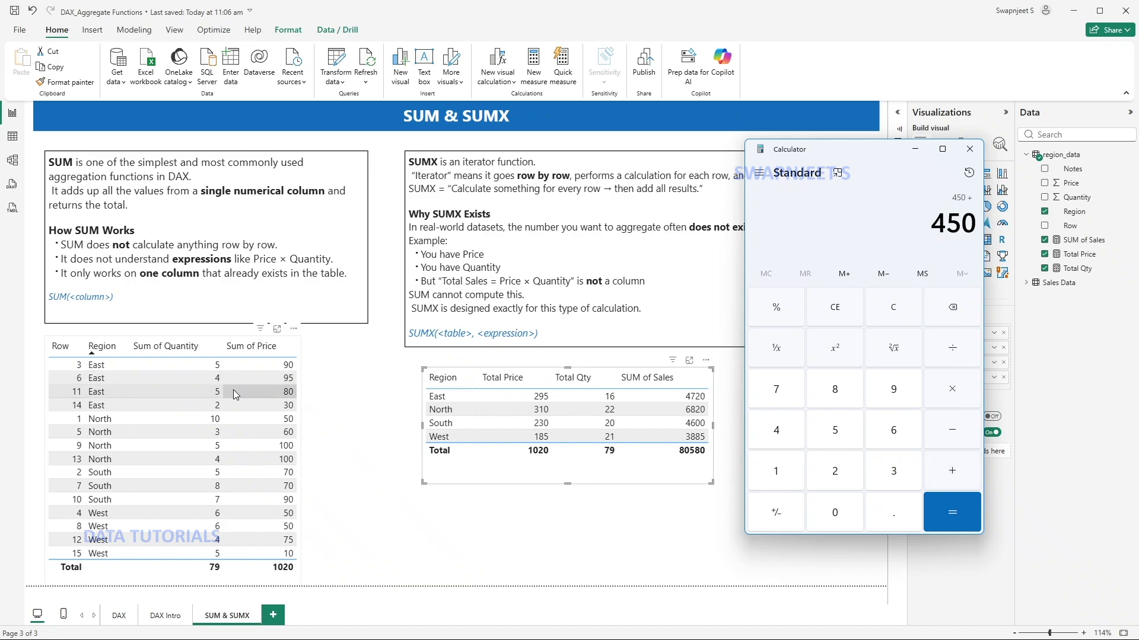
Try to include the second East row's 4 × 95 in the started addition.
left_click(775, 430)
left_click(952, 389)
left_click(893, 389)
left_click(834, 430)
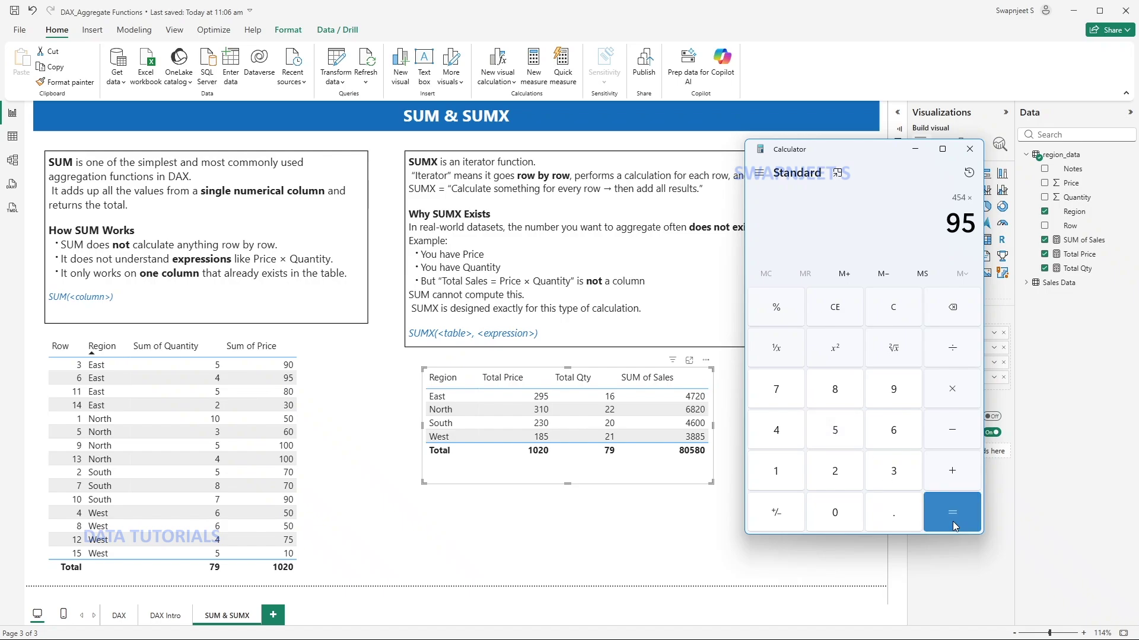
left_click(953, 525)
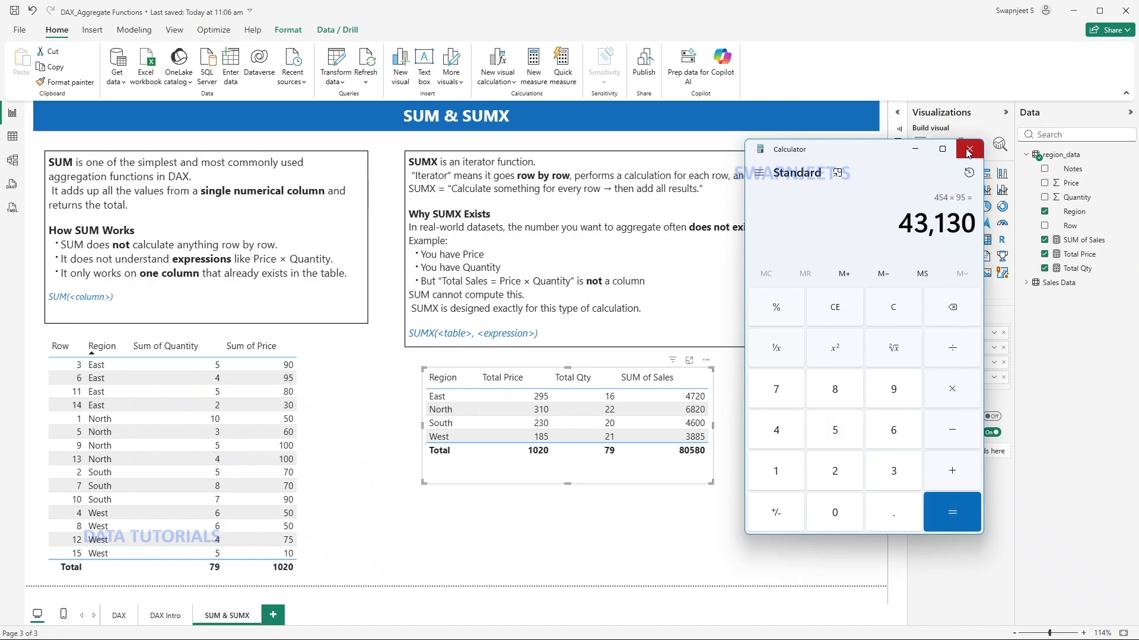
Check the calculation history and close Calculator to return to the report page.
left_click(968, 173)
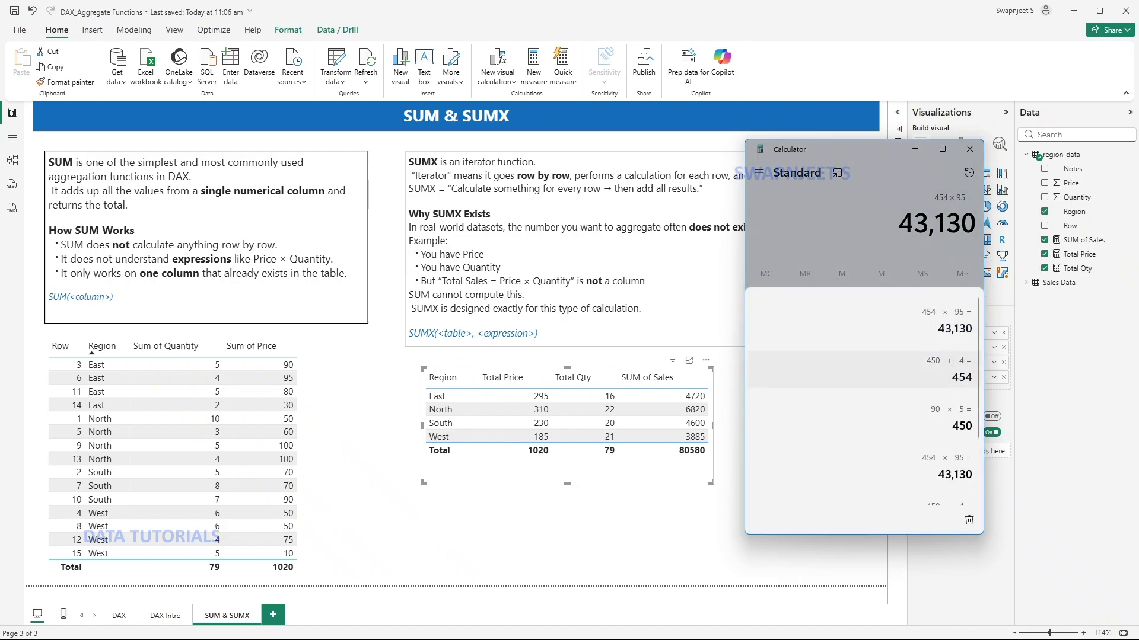
left_click(968, 169)
left_click(969, 150)
left_click(643, 545)
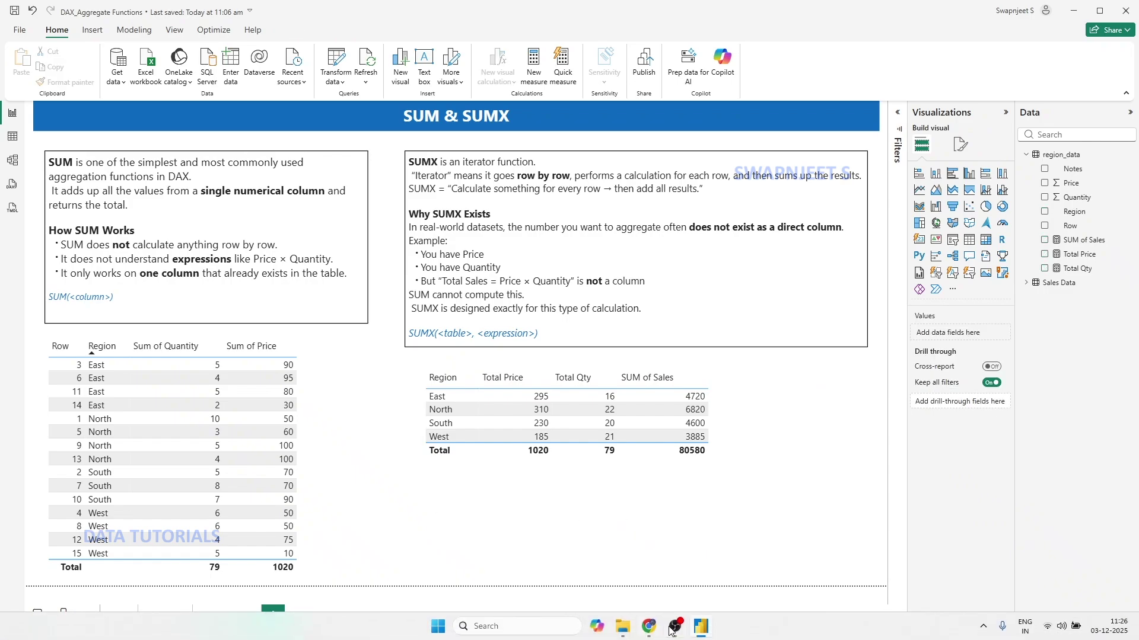
left_click(279, 365)
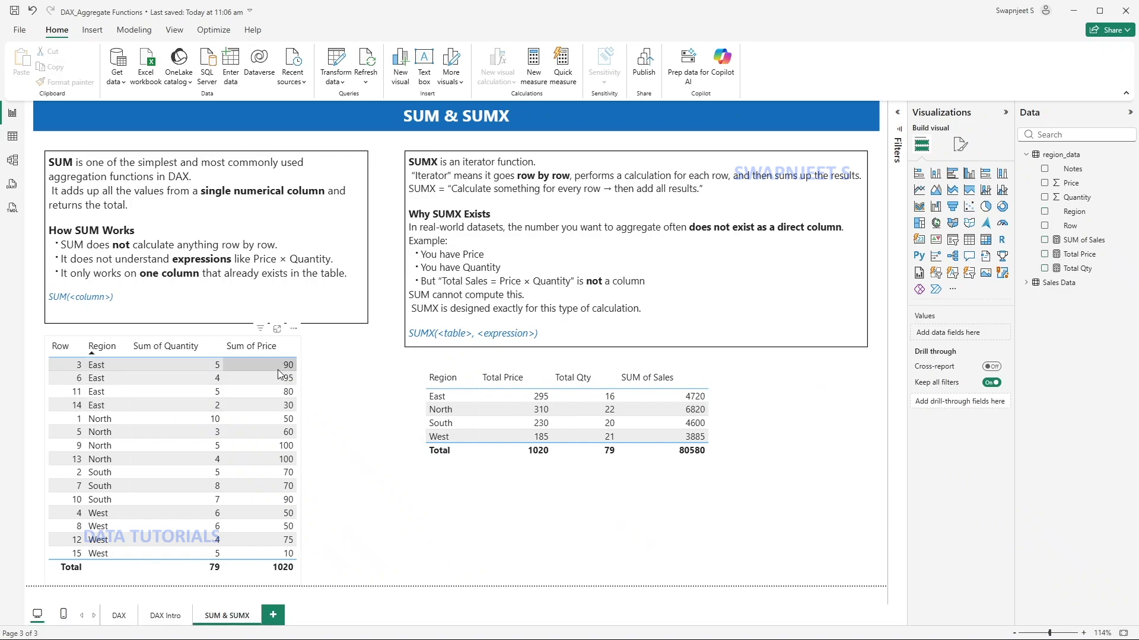
left_click(220, 365)
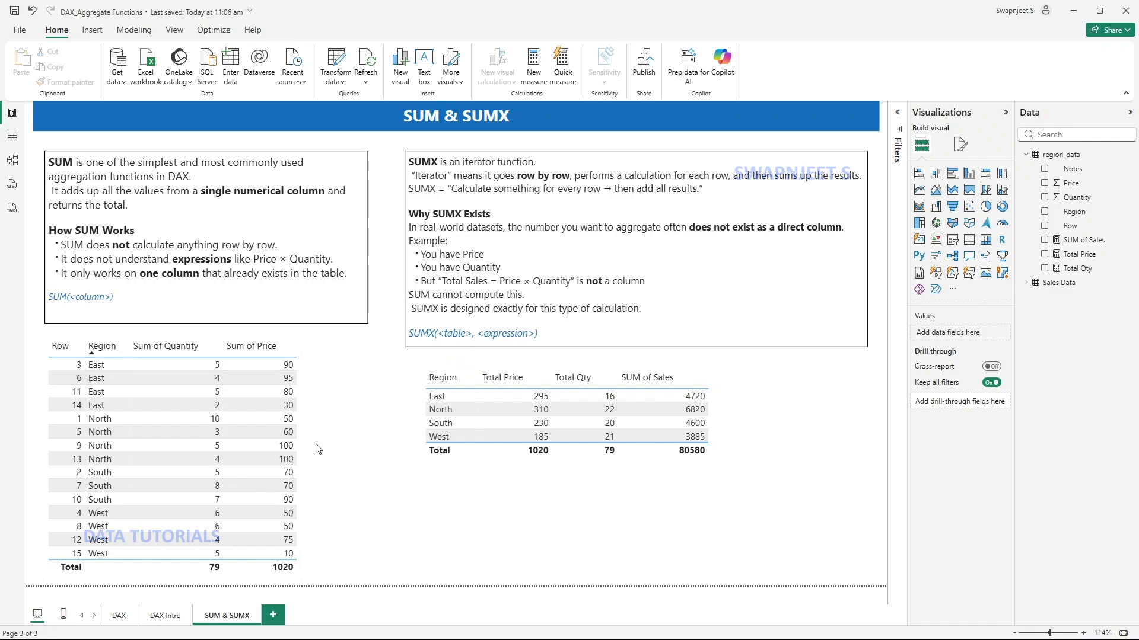
Open Region Data.xlsx in Excel and convert the data range A1:E16 into a table with headers.
left_click(624, 623)
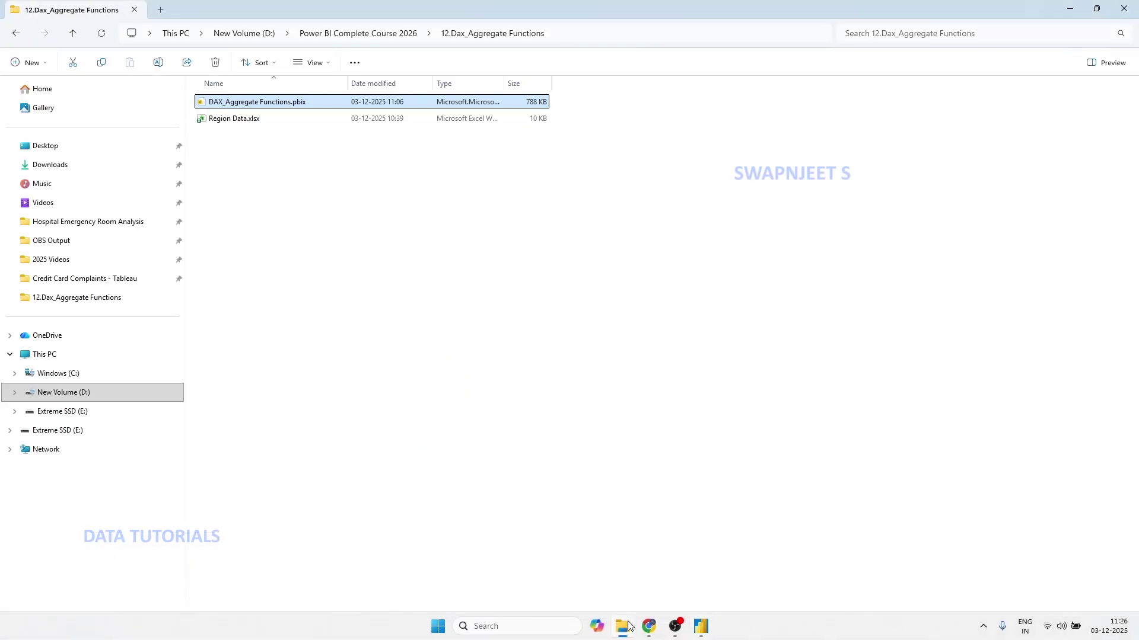
double_click(230, 117)
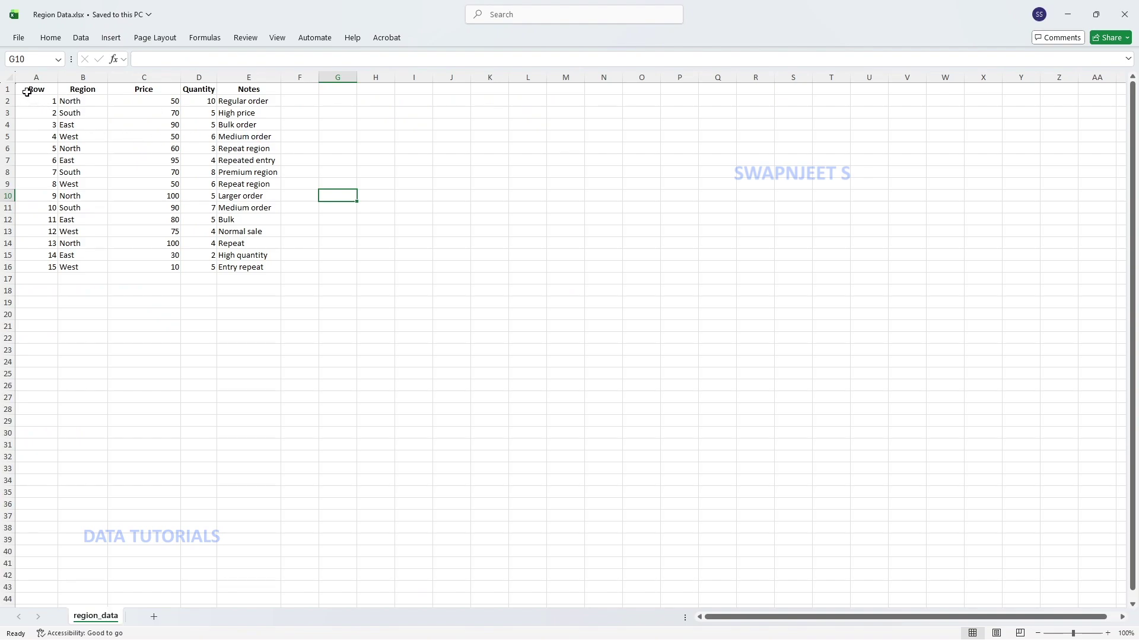
left_click_drag(44, 87, 246, 272)
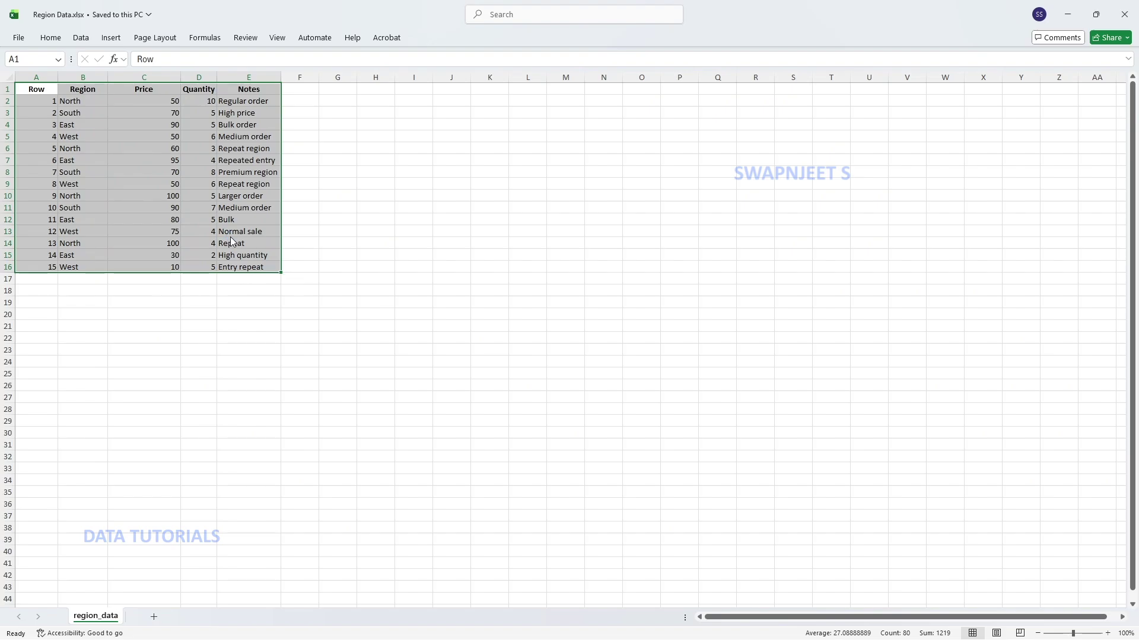
key("ctrl+t")
left_click(528, 246)
left_click(176, 200)
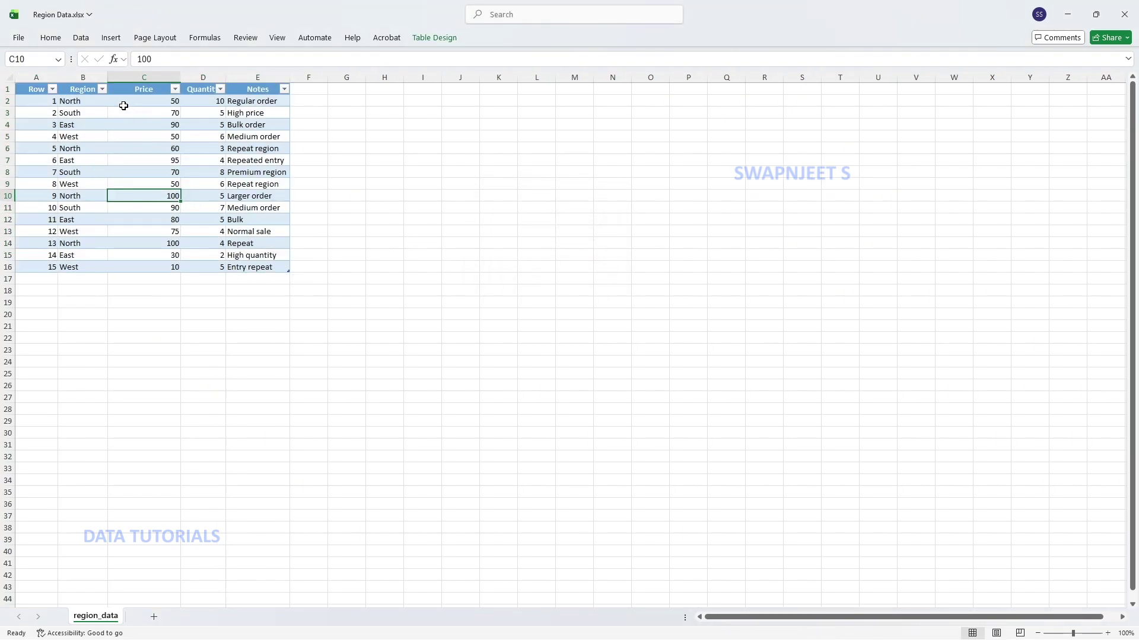
Sort the Excel table by Region from A to Z and select the East rows' Region, Price and Quantity cells.
left_click(102, 89)
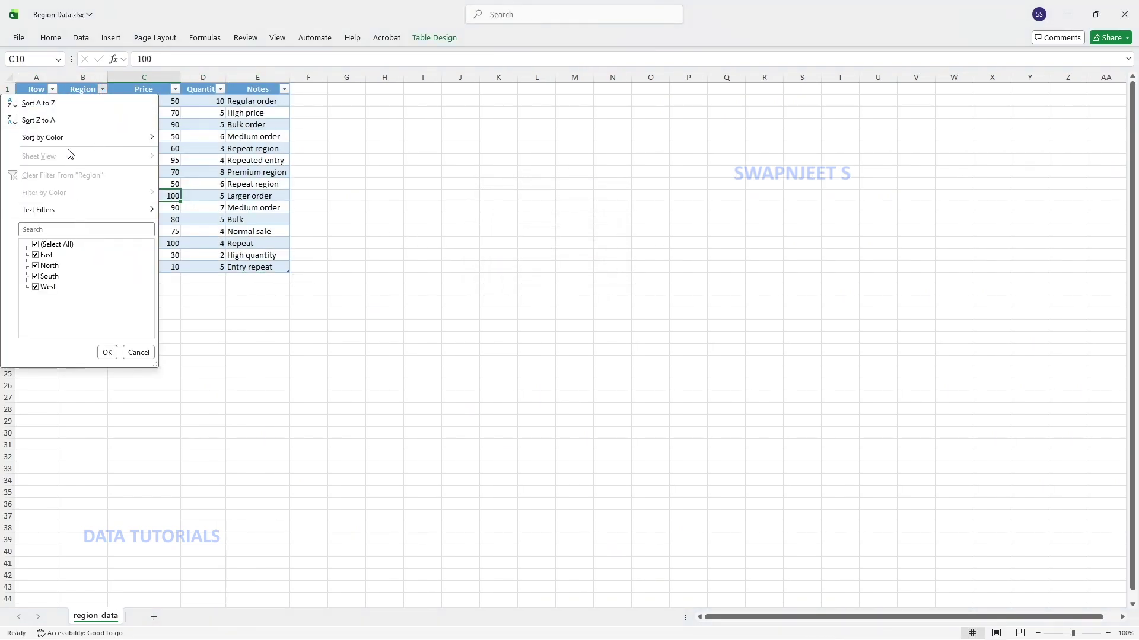
left_click(53, 103)
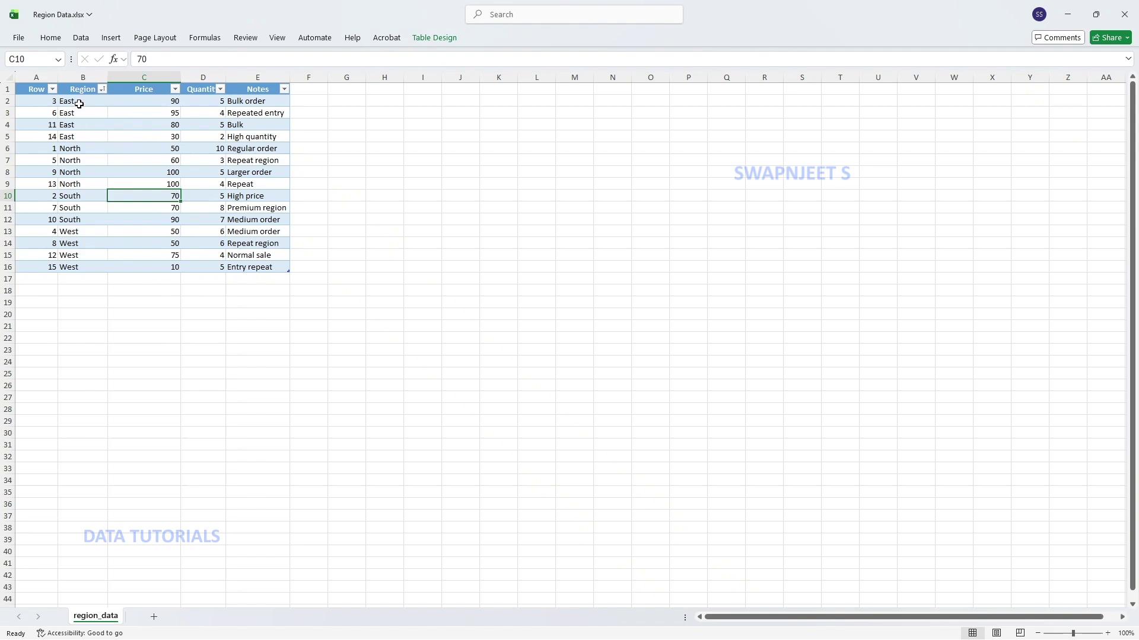
left_click_drag(76, 103, 209, 137)
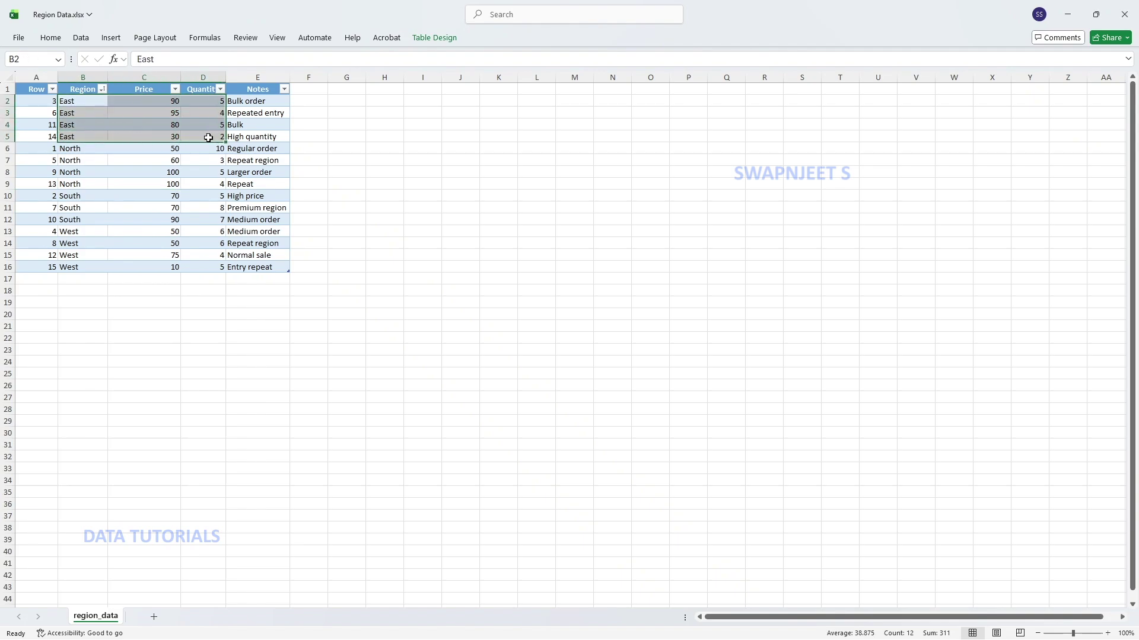
Calculate Price × Quantity for the first East row in G2 and fill the formula down to G5.
left_click(345, 104)
type("=")
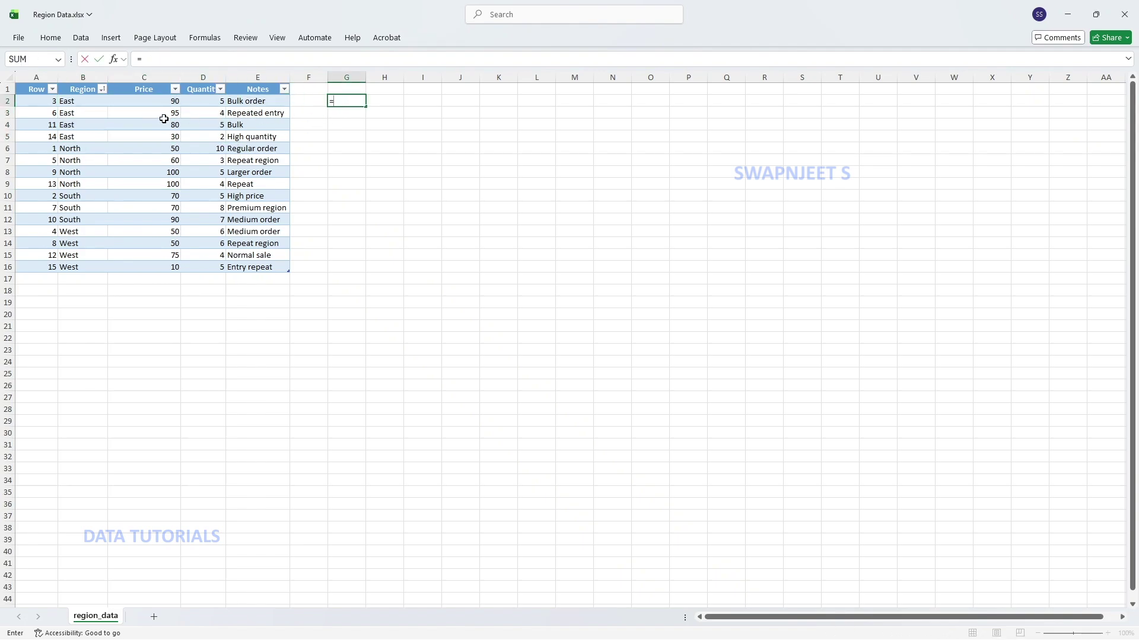
left_click(169, 103)
type("*")
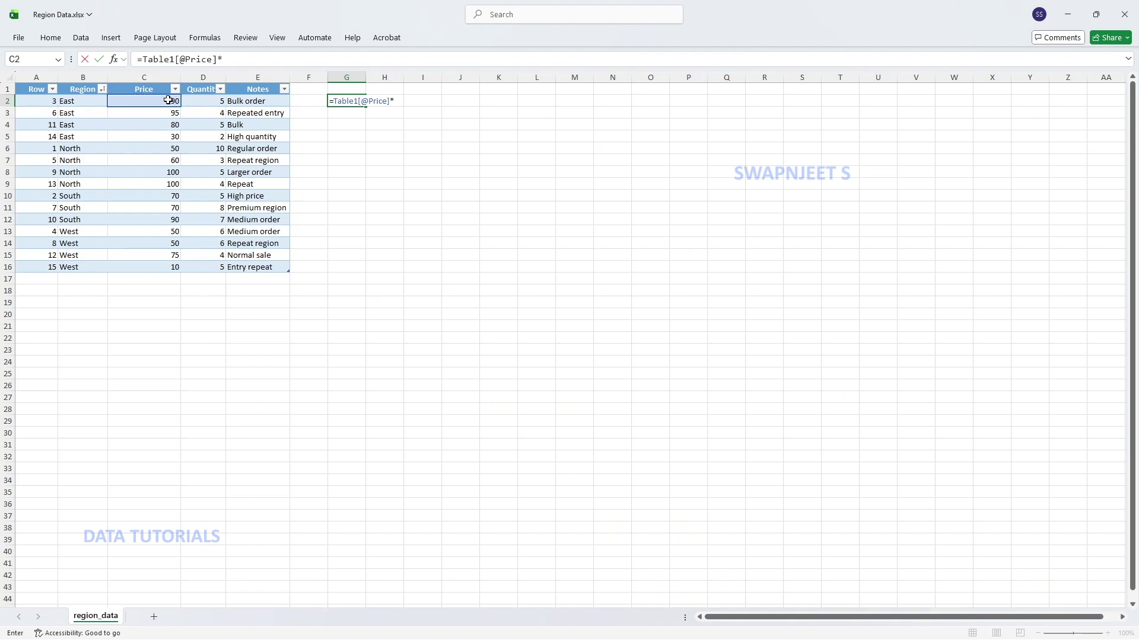
left_click(217, 100)
key("Return")
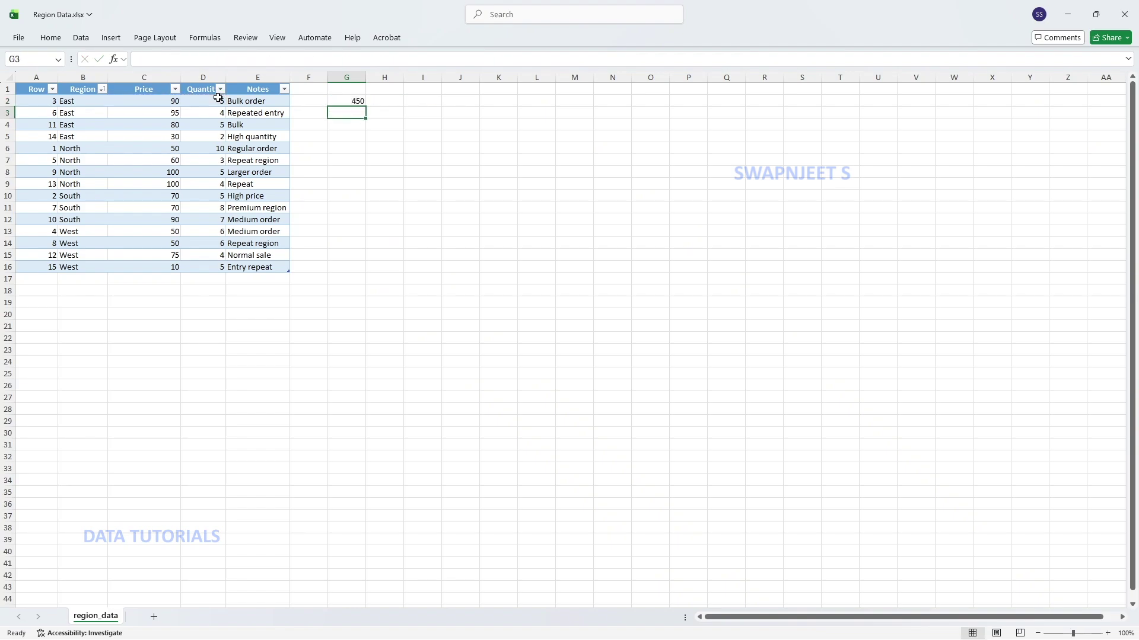
left_click(350, 101)
left_click_drag(366, 107, 363, 141)
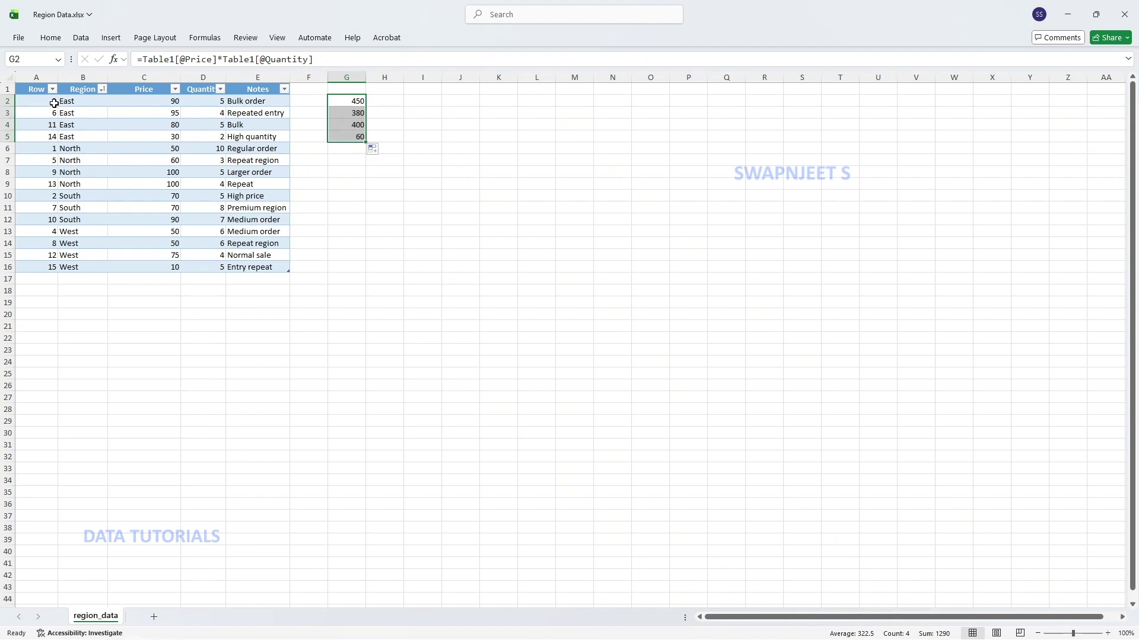
Total the East rows' sales in I2 with a SUM of G2:G5.
left_click_drag(62, 101, 358, 137)
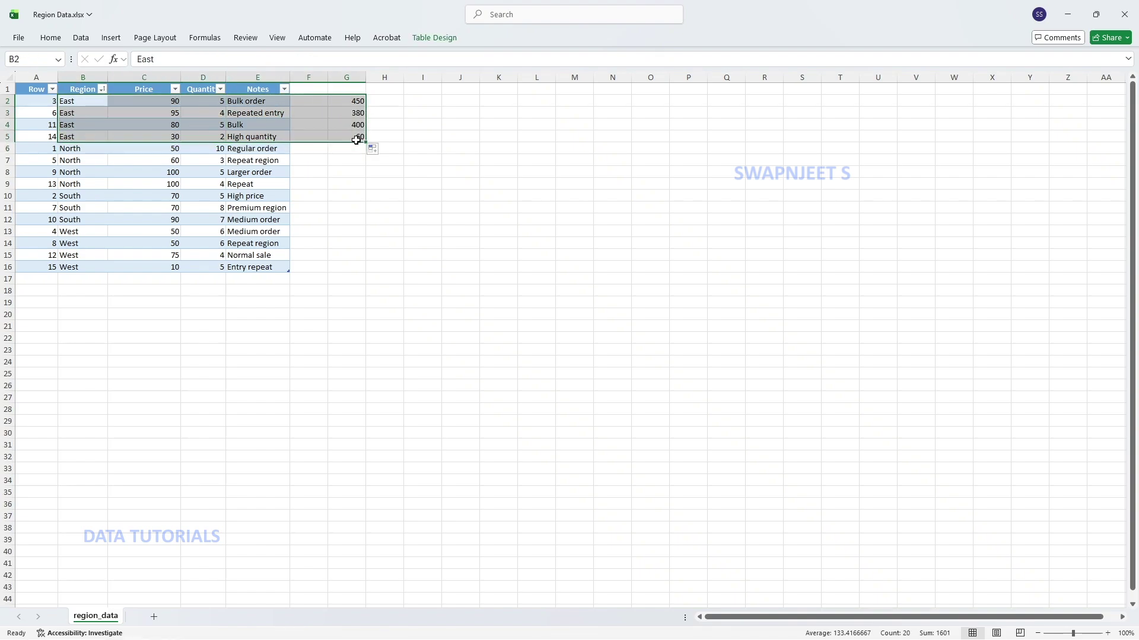
left_click(434, 103)
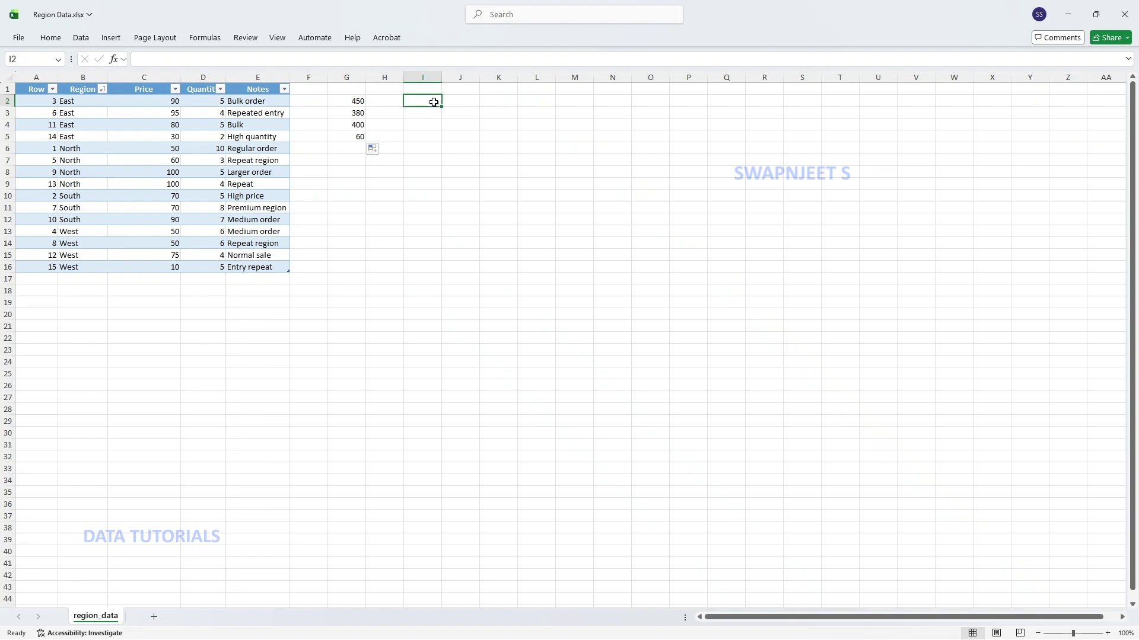
type("=sum")
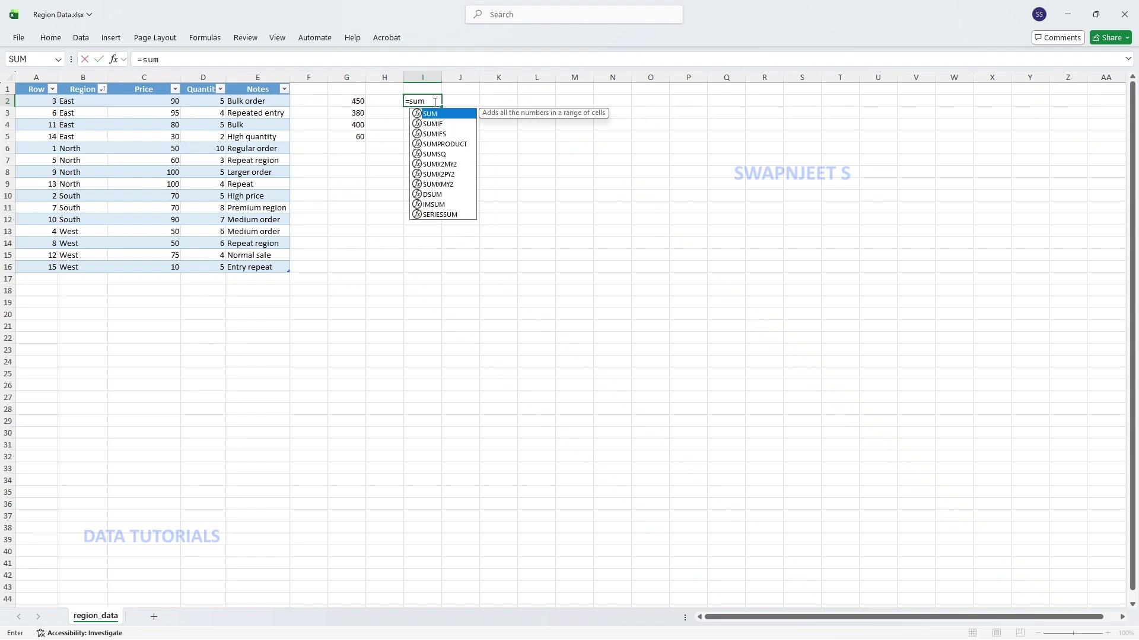
key("Tab")
left_click(353, 100)
left_click_drag(353, 99, 356, 137)
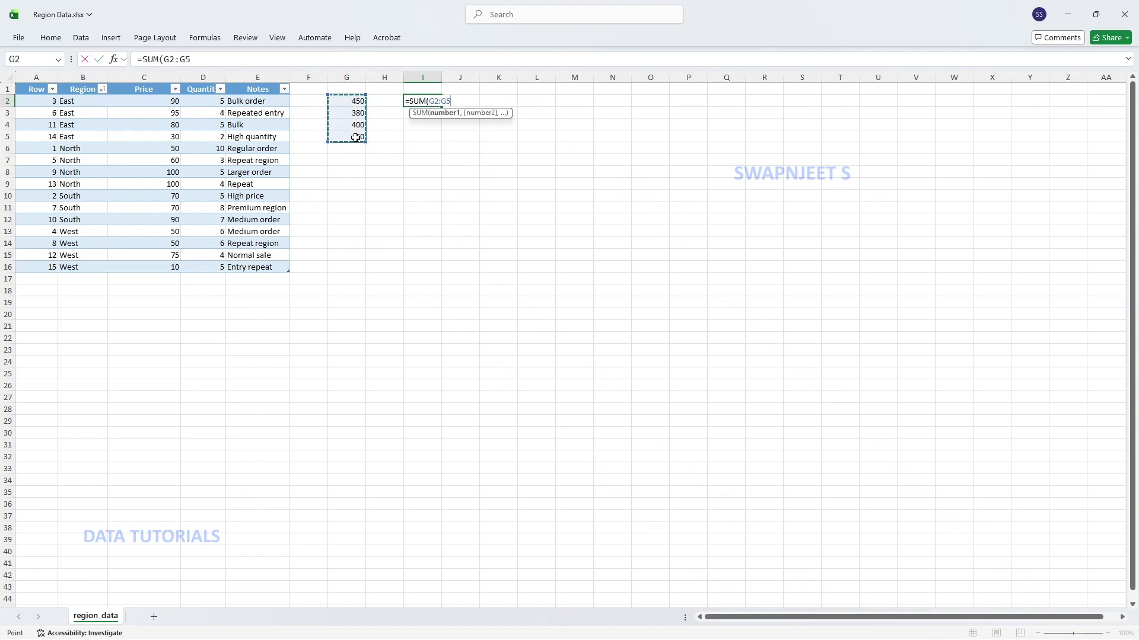
key("Return")
left_click(418, 102)
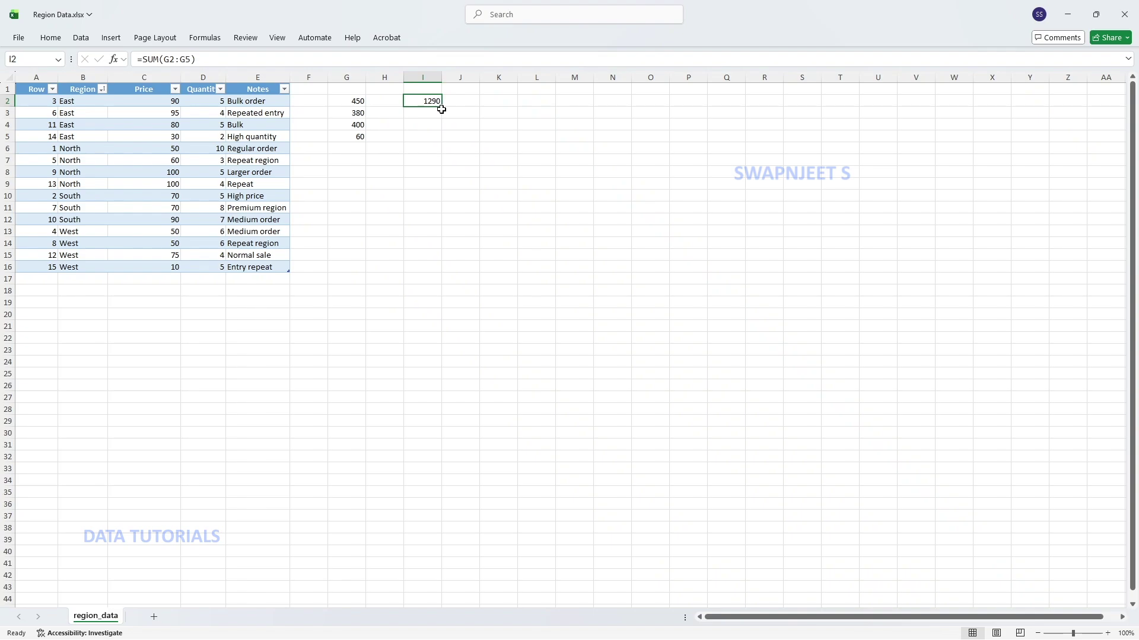
Compare the Excel East total in I2 with the East value of SUM of Sales in the Power BI report.
key("alt+Tab")
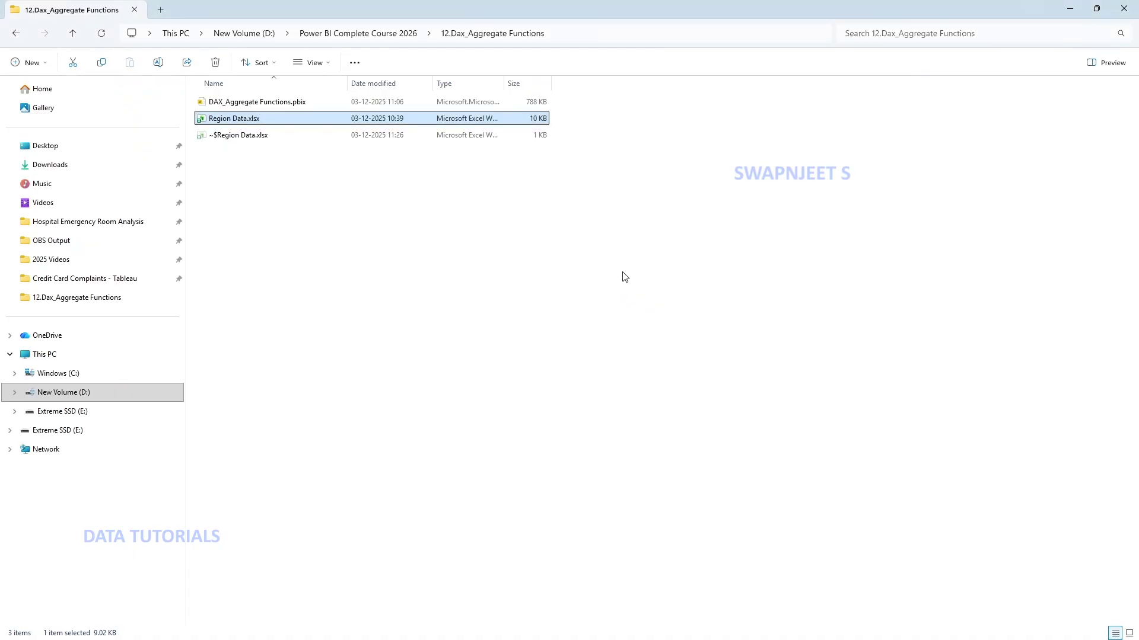
key("alt+Tab")
key("alt+Tab")
key("Tab")
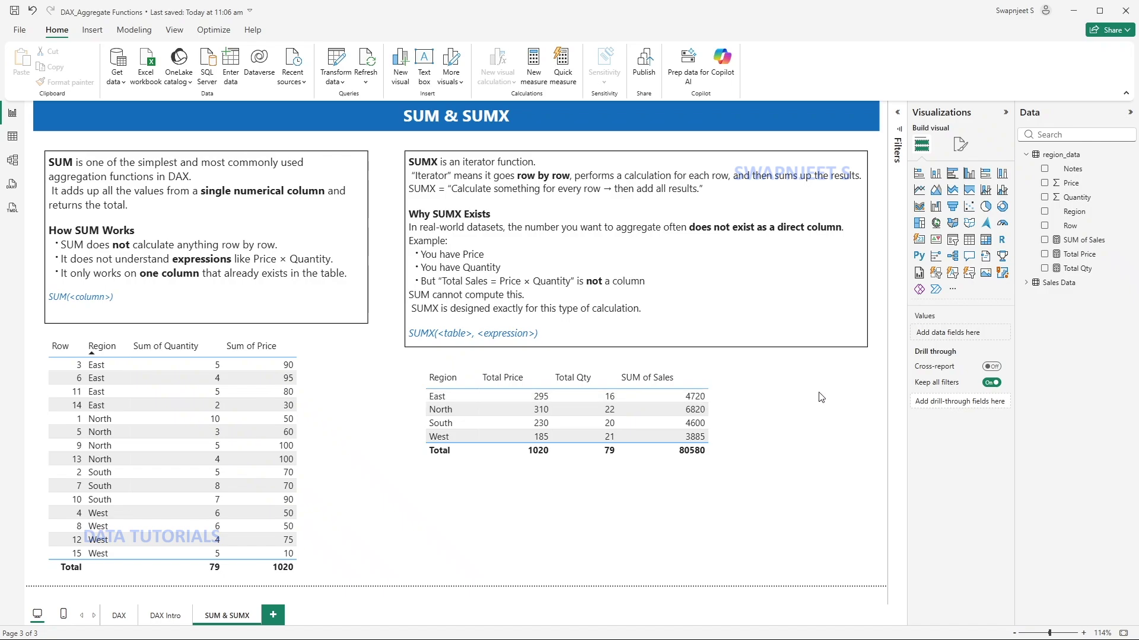
key("alt+Tab")
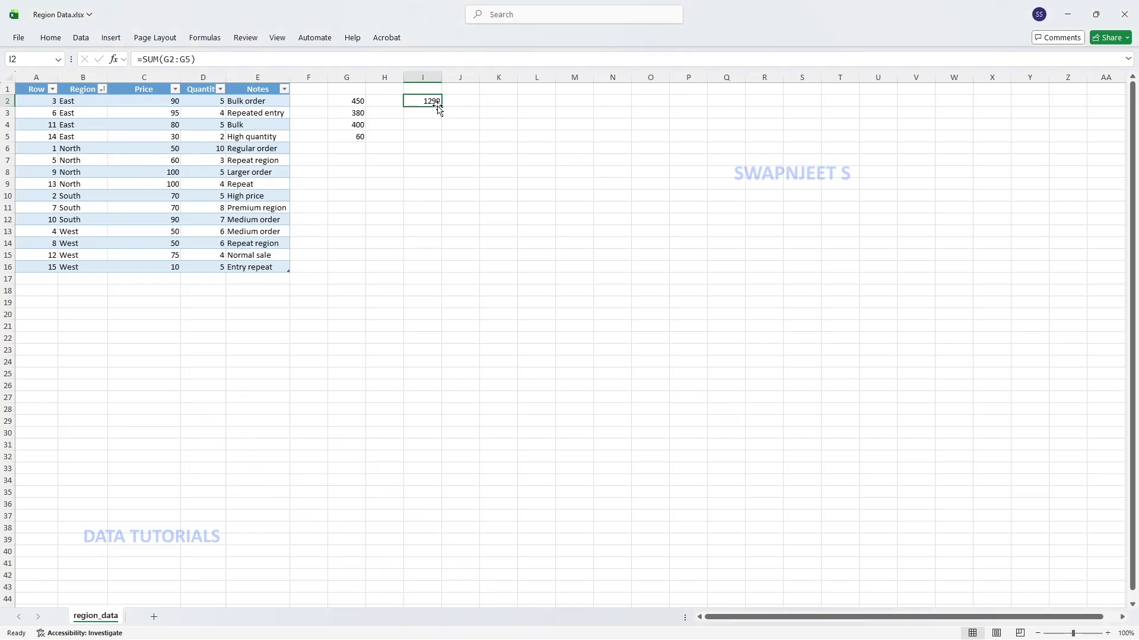
scroll(490, 208, "up", 3)
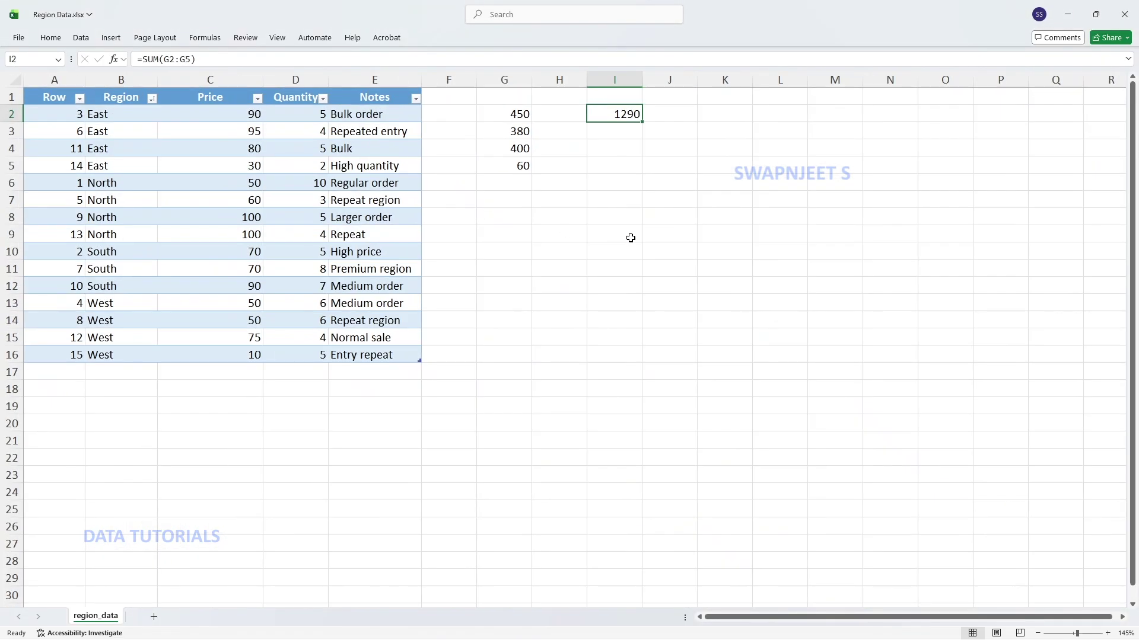
Switch to Power BI and start a new region_data measure named Total Sales by SUMX.
key("alt+Tab")
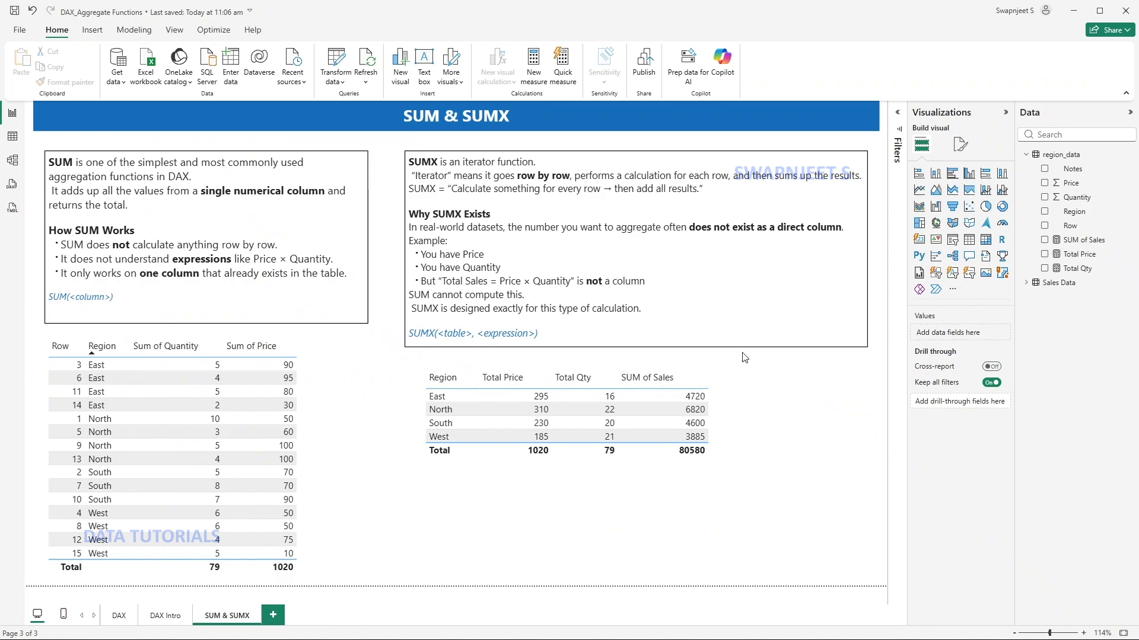
right_click(1079, 225)
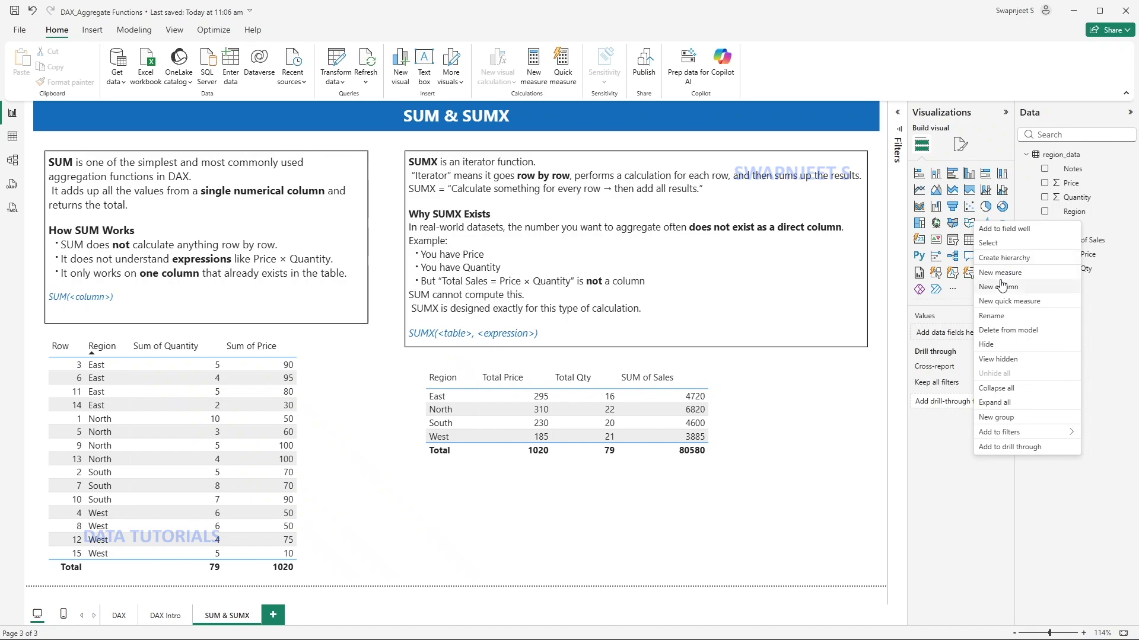
key("Escape")
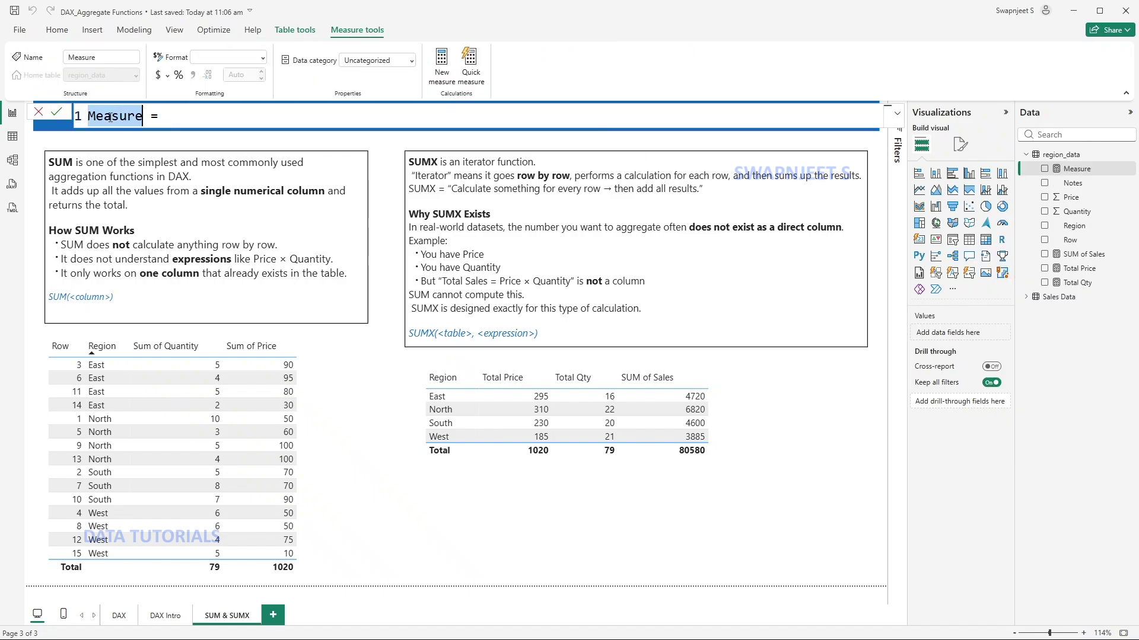
double_click(109, 117)
type("Total Sale")
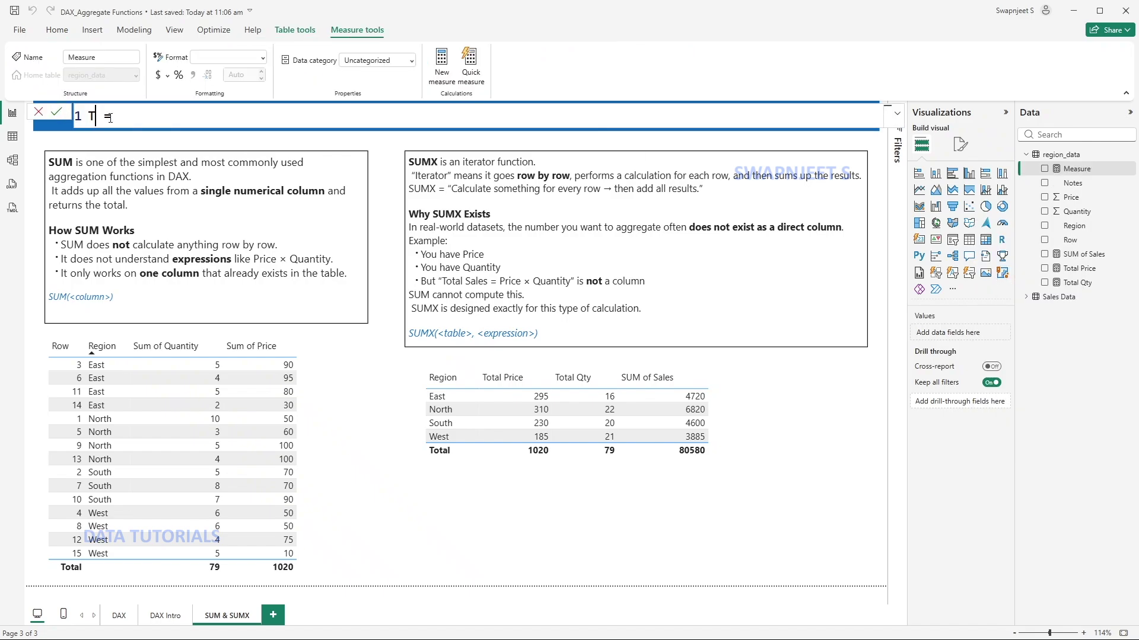
type("s by SUMX")
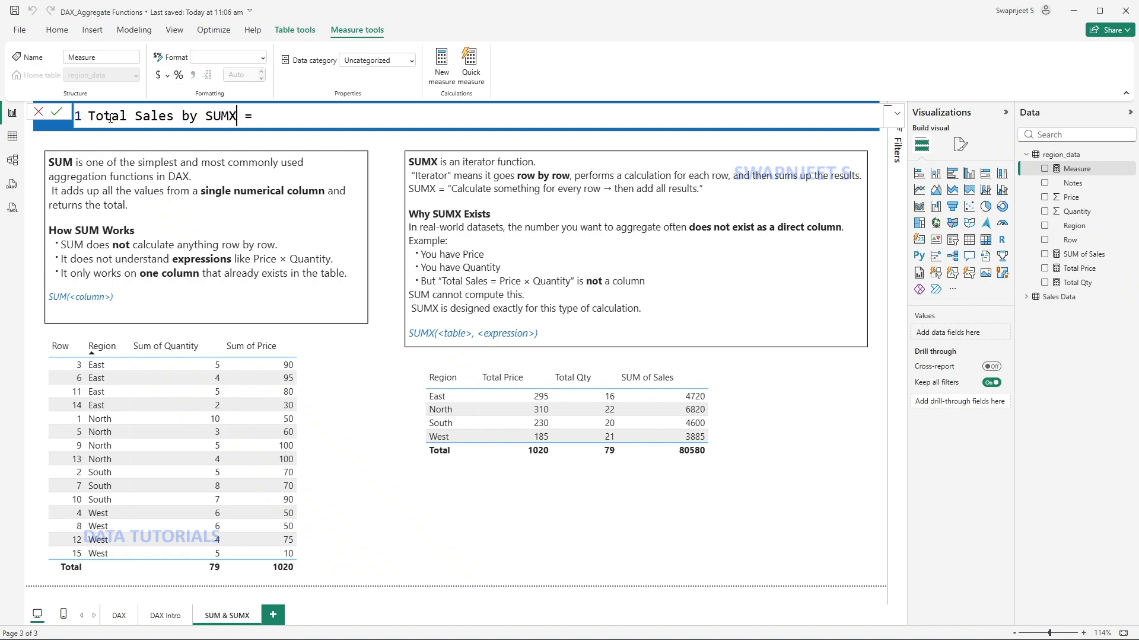
key("alt+Tab")
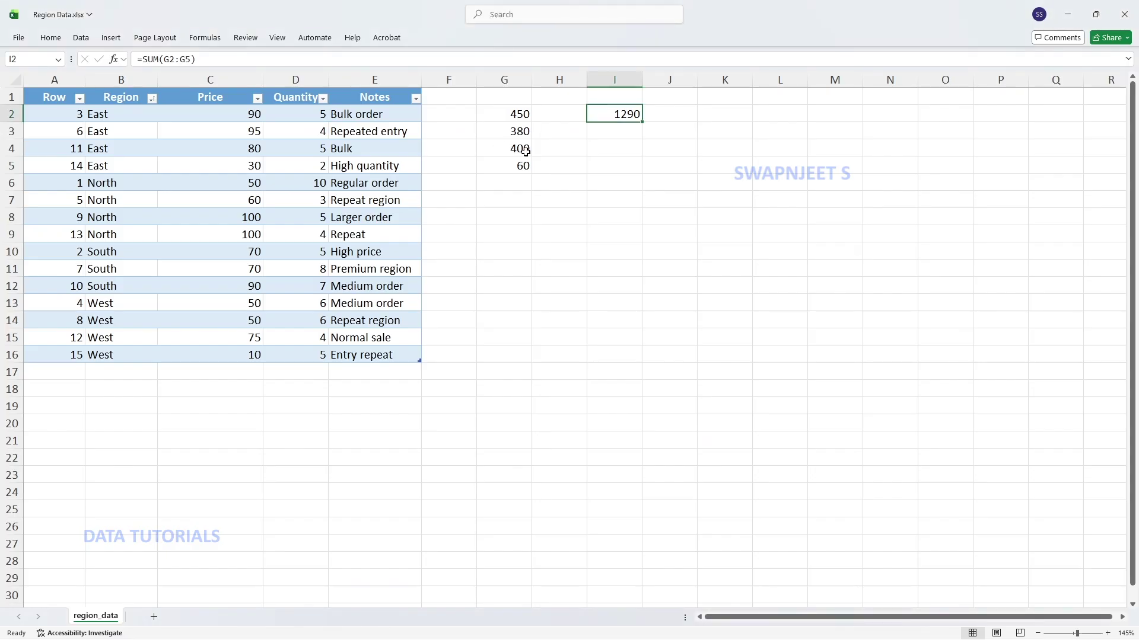
key("alt+Tab")
Define the measure as SUMX(region_data, region_data[Quantity]*region_data[Price]) and commit it.
type("SUMX(")
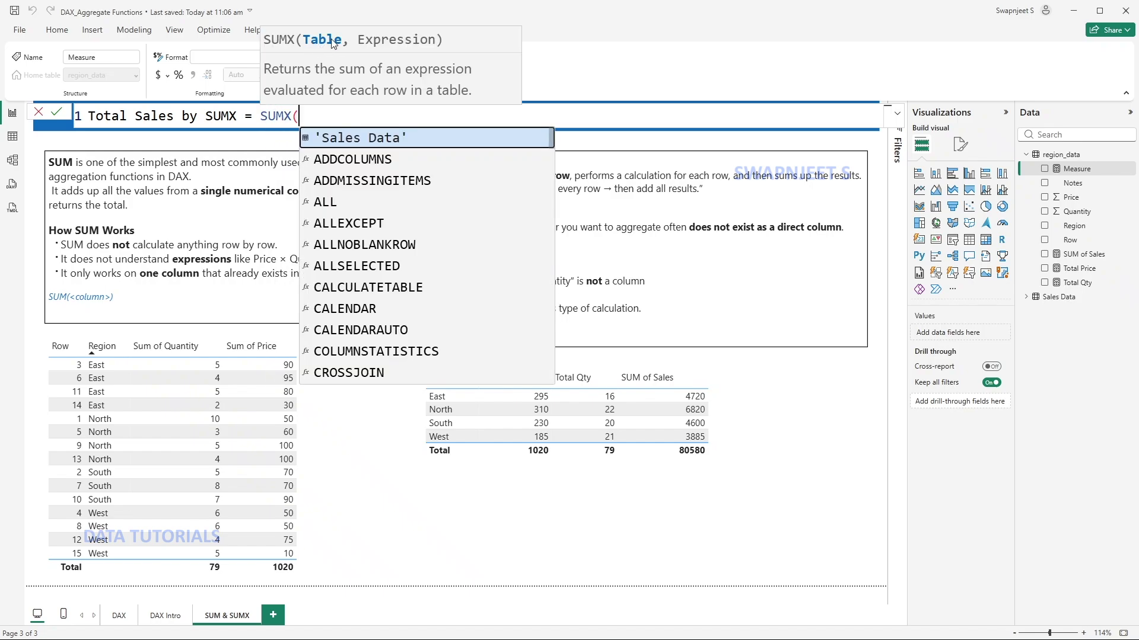
type("reg")
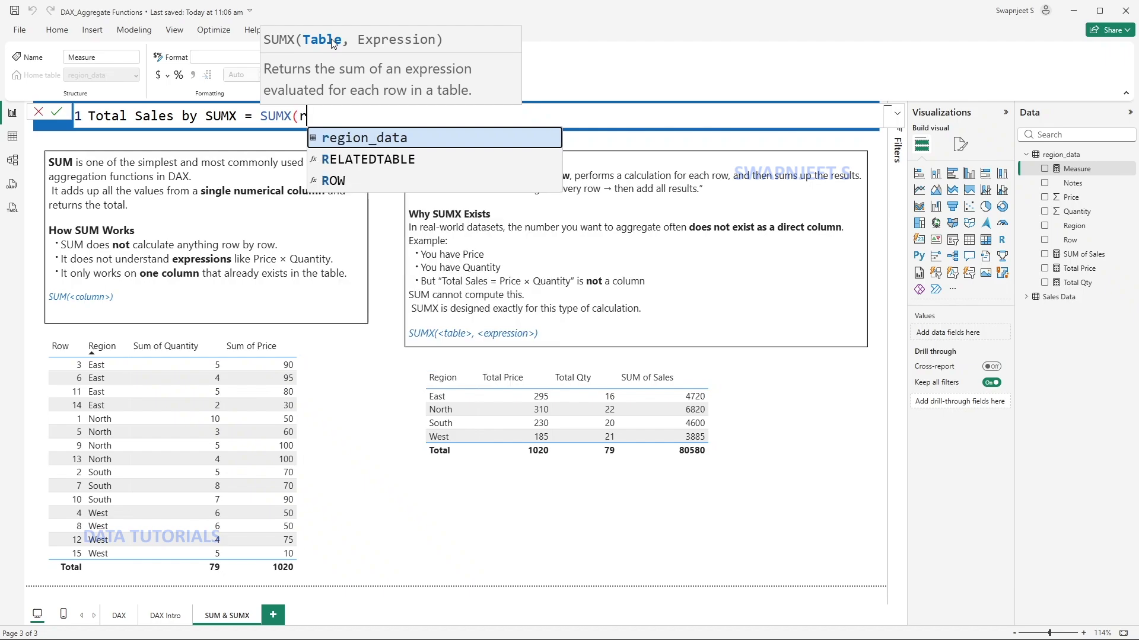
left_click(383, 136)
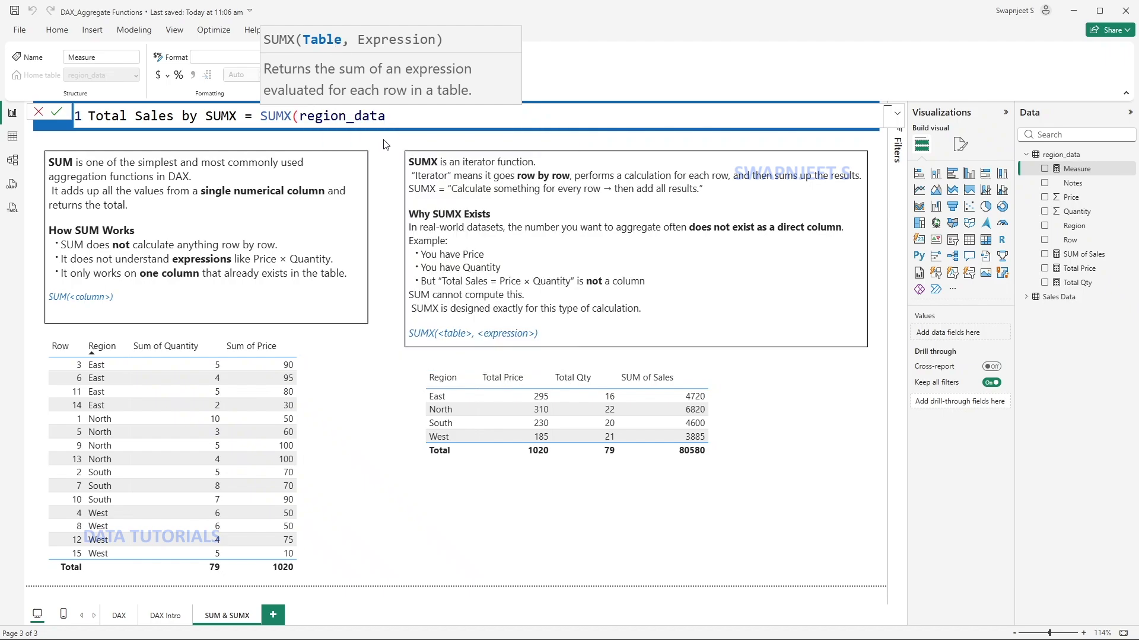
type(",")
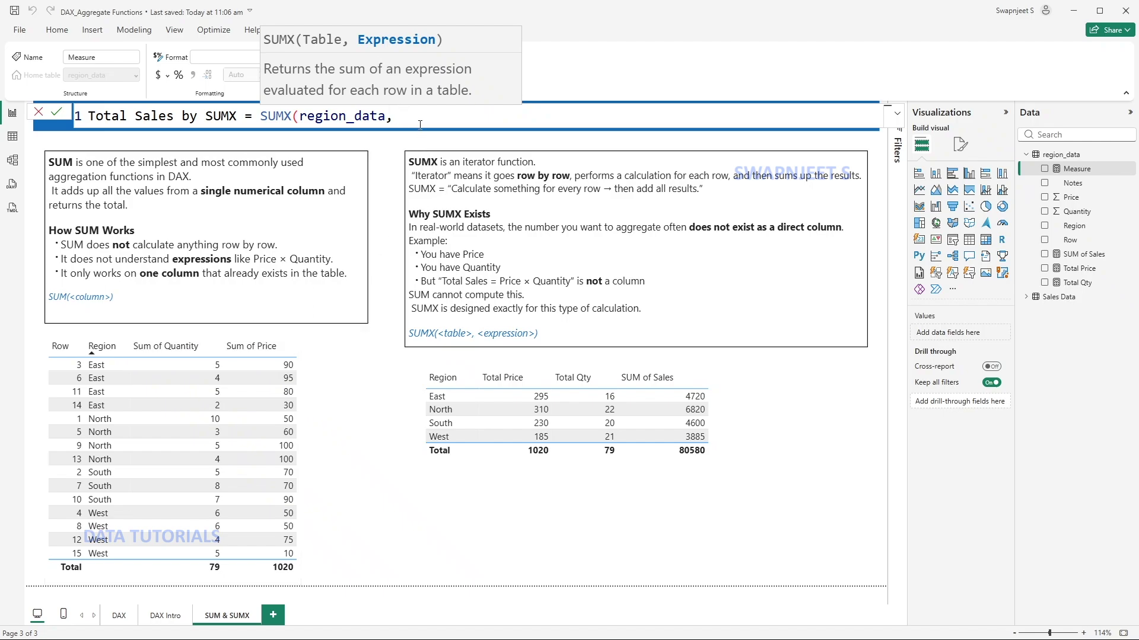
type("quan")
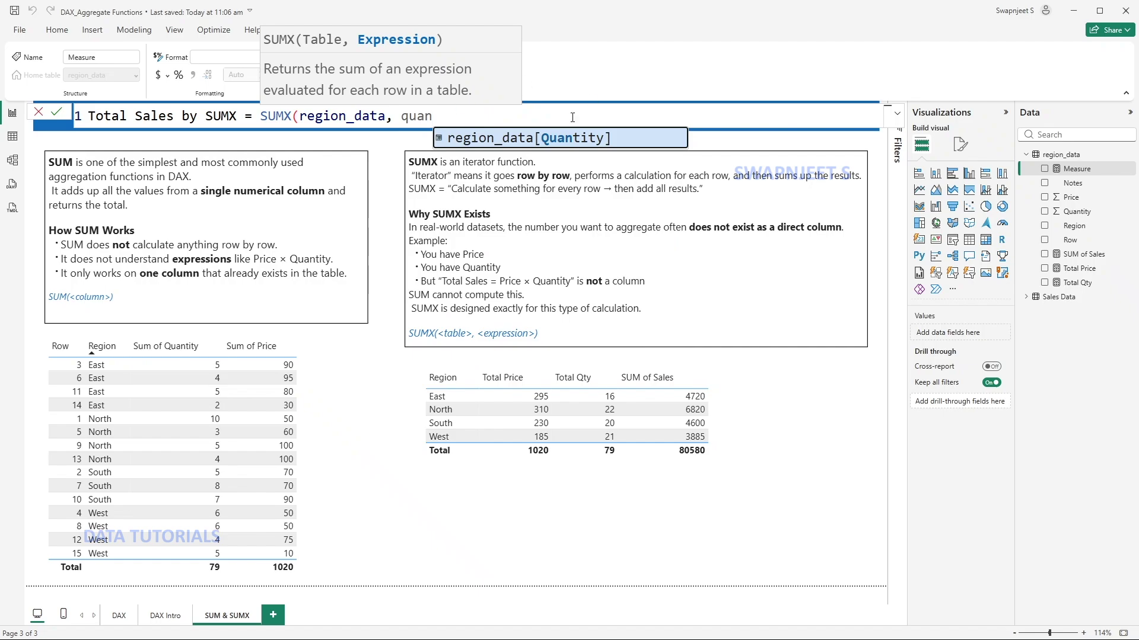
left_click(561, 141)
type("*pric")
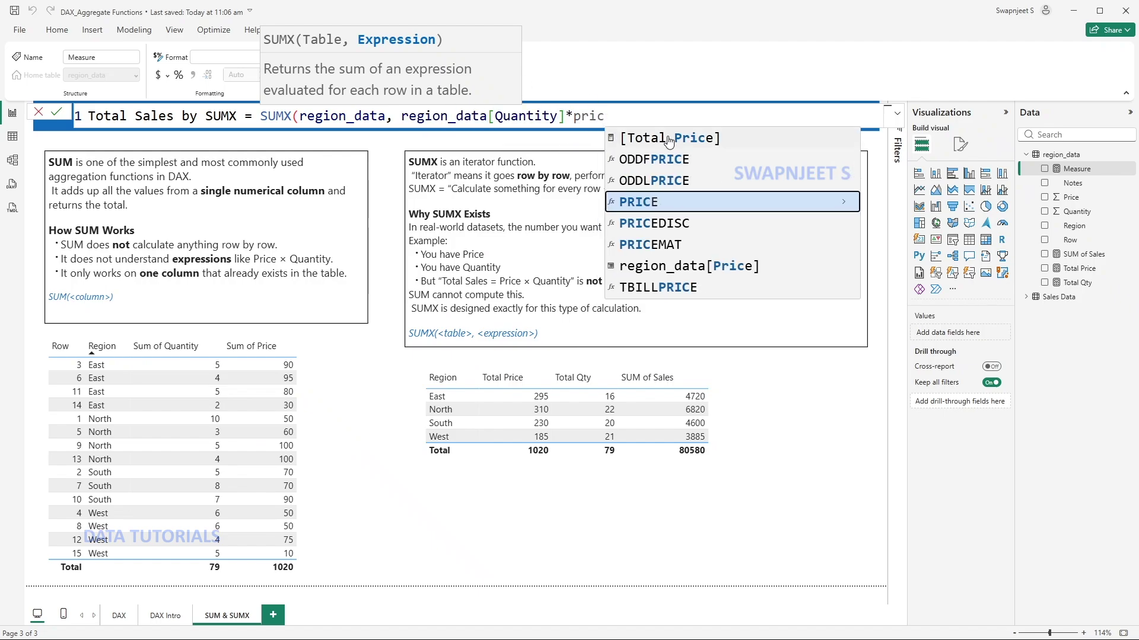
left_click(661, 268)
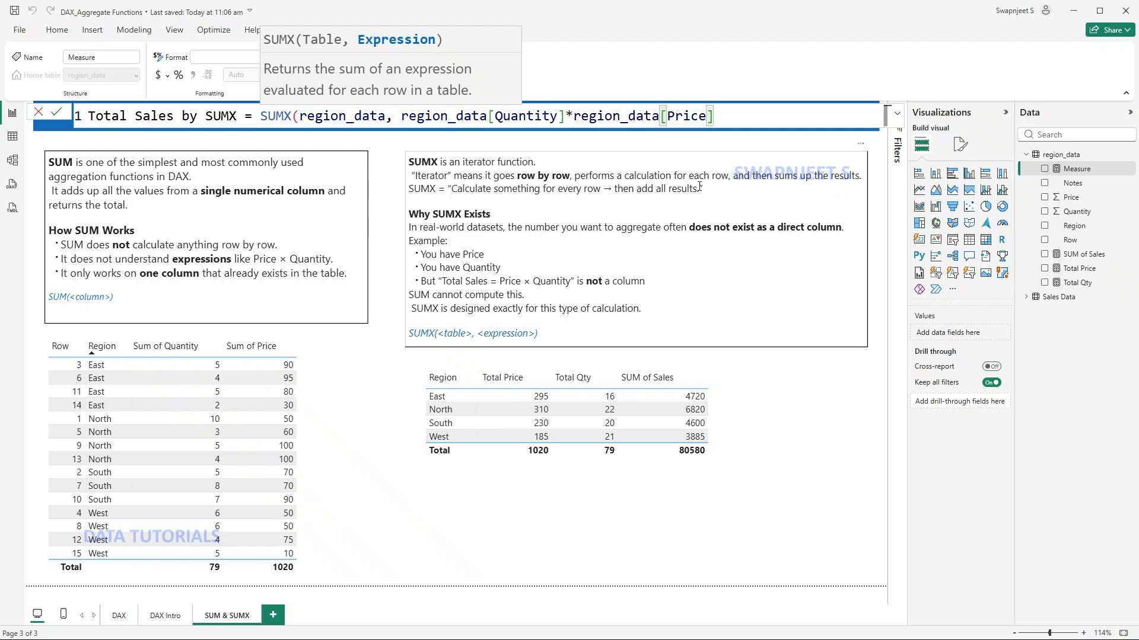
type(")")
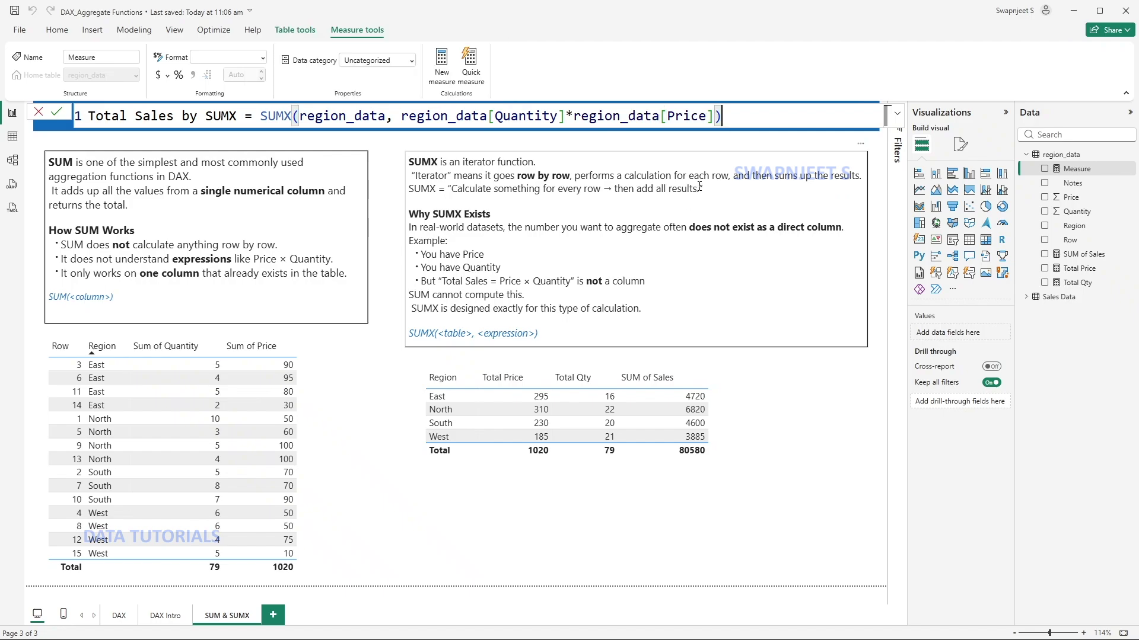
left_click(49, 114)
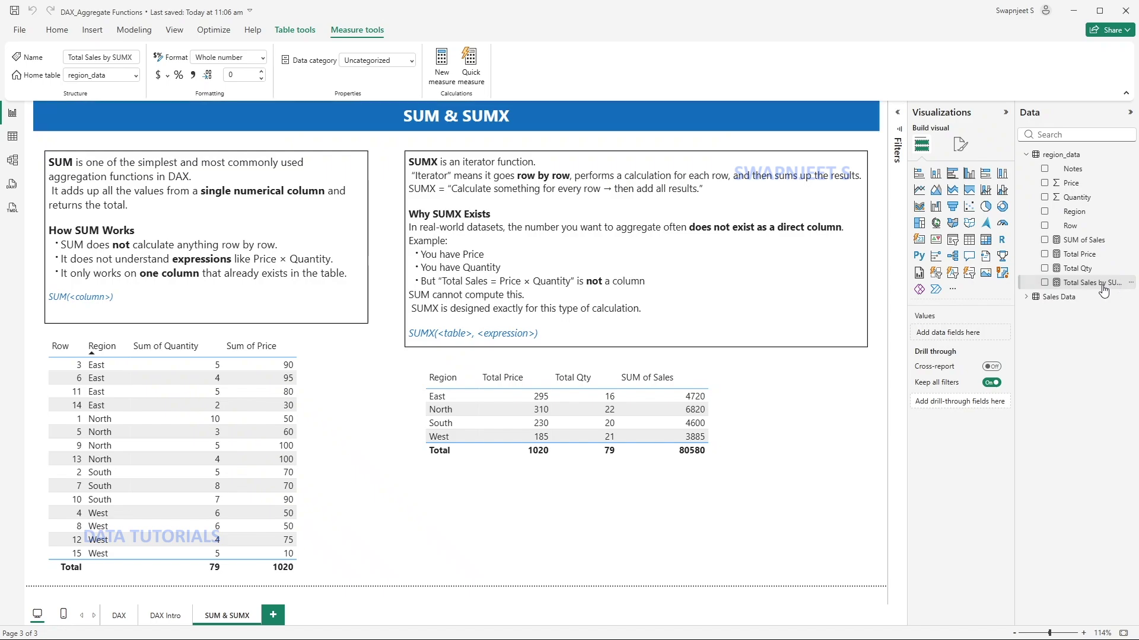
Add the Total Sales by SUMX measure to the region summary table.
left_click(712, 403)
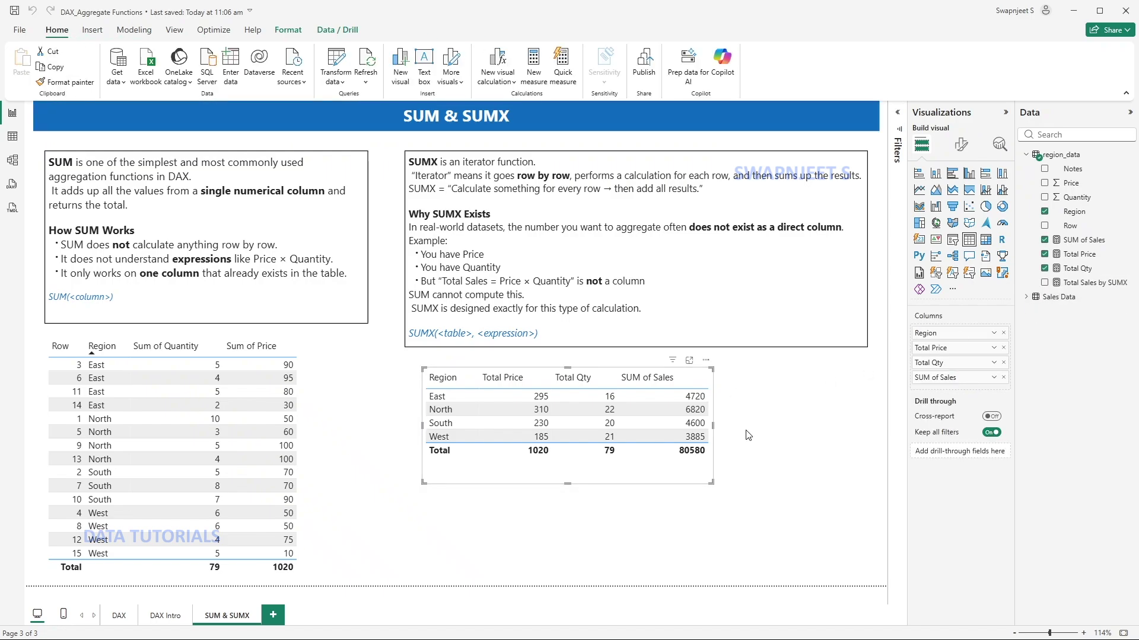
left_click(1044, 282)
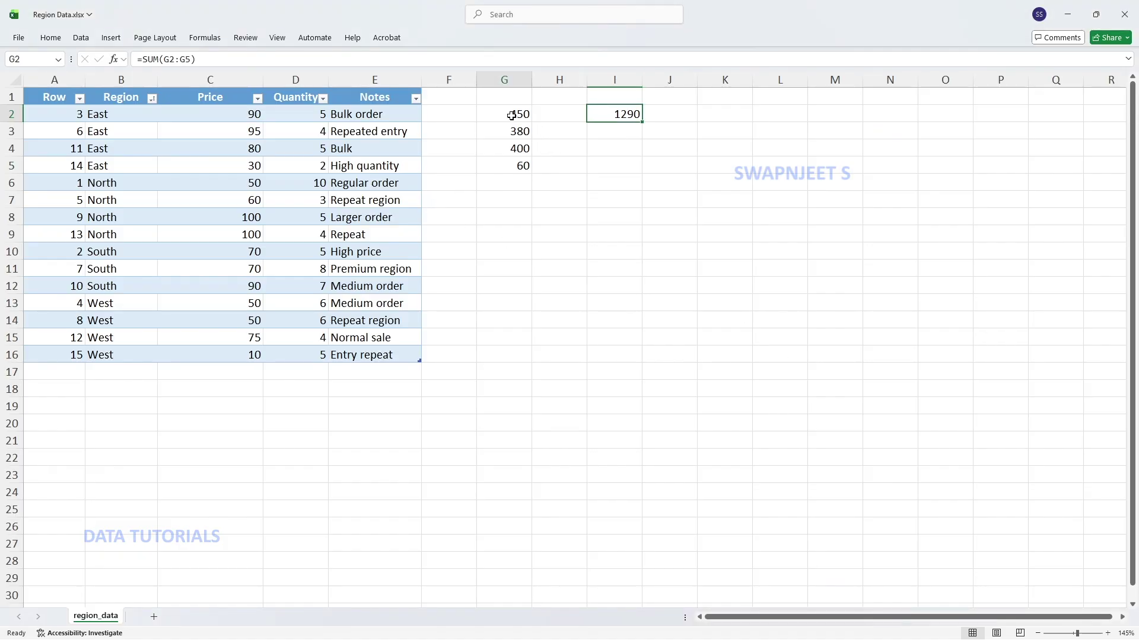
In Excel, extend the Price × Quantity formula down to G16 and total the North rows in I6 with a SUM of G6:G9.
left_click_drag(518, 113, 532, 363)
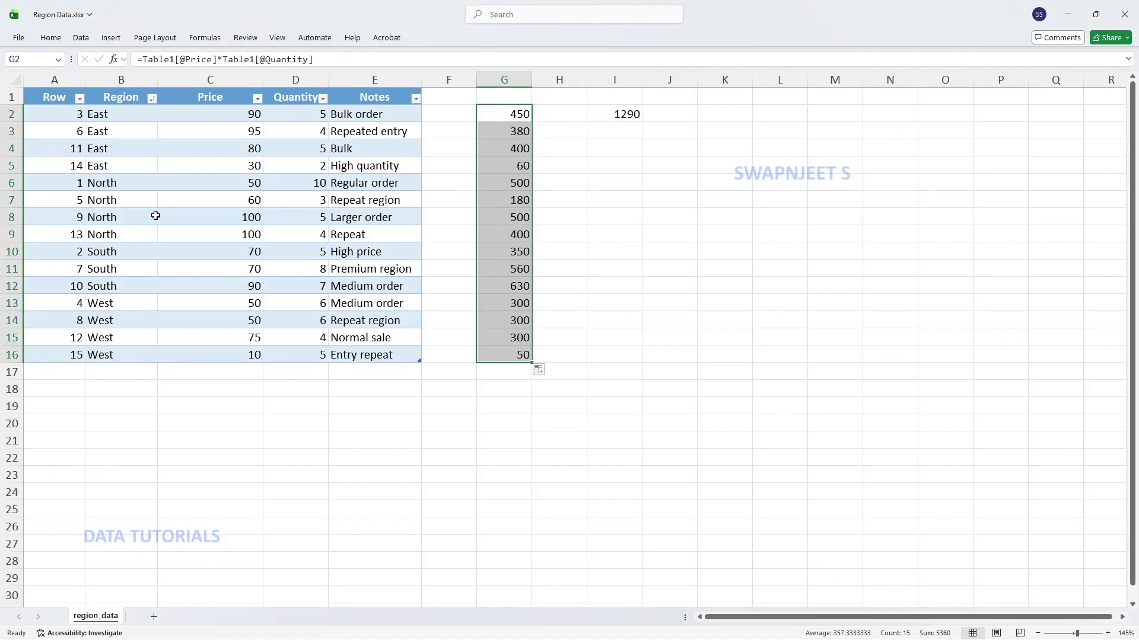
left_click_drag(124, 183, 519, 232)
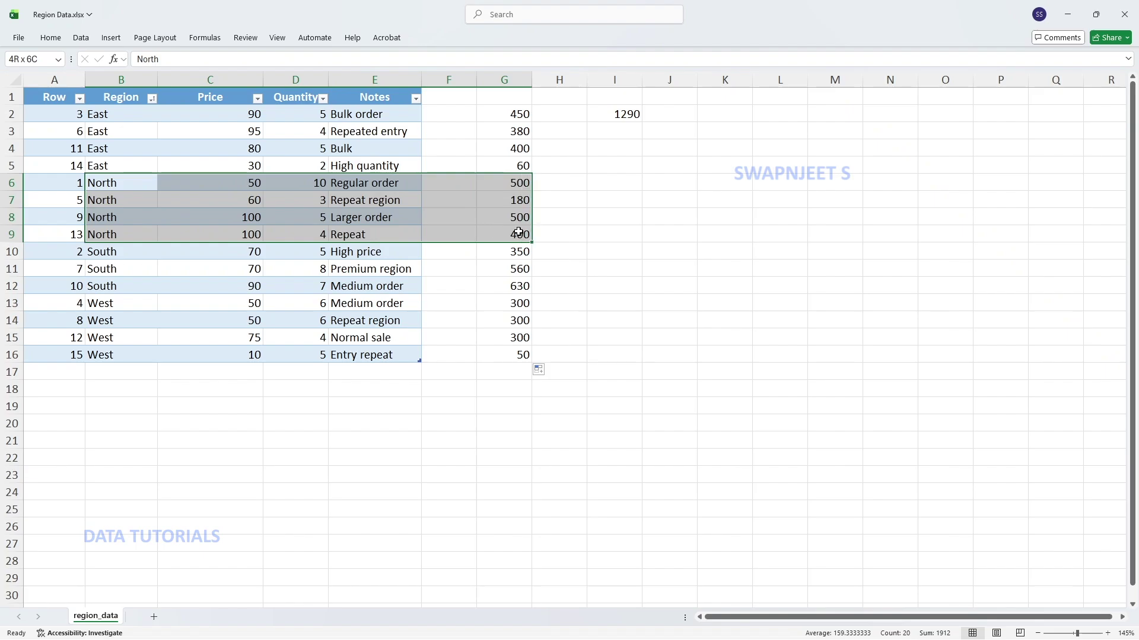
left_click(606, 185)
type("=sum")
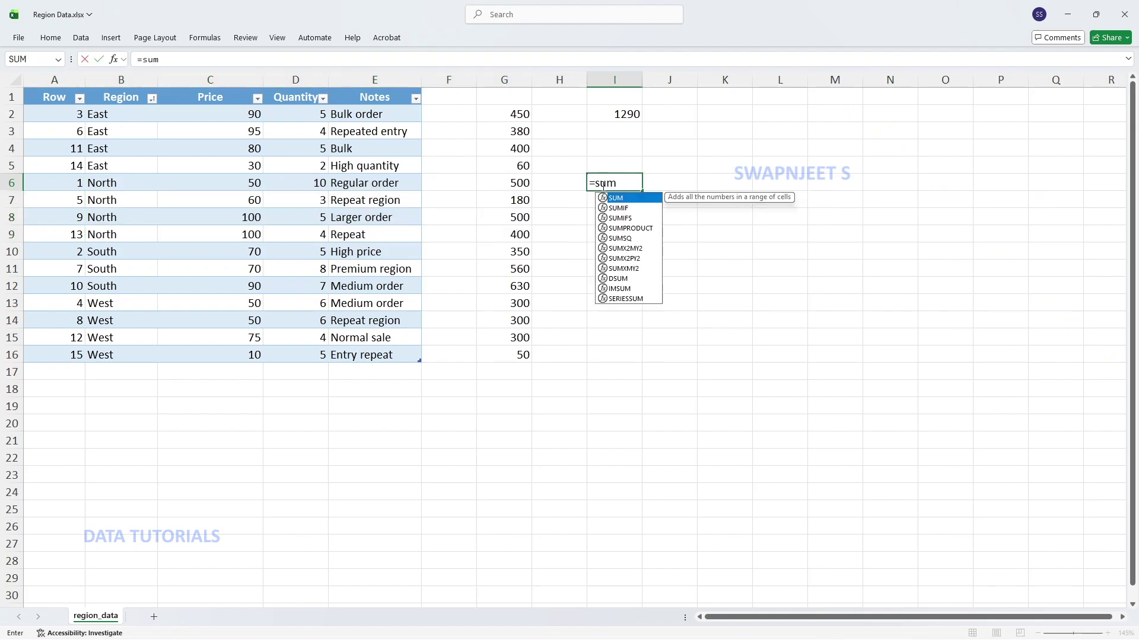
key("Tab")
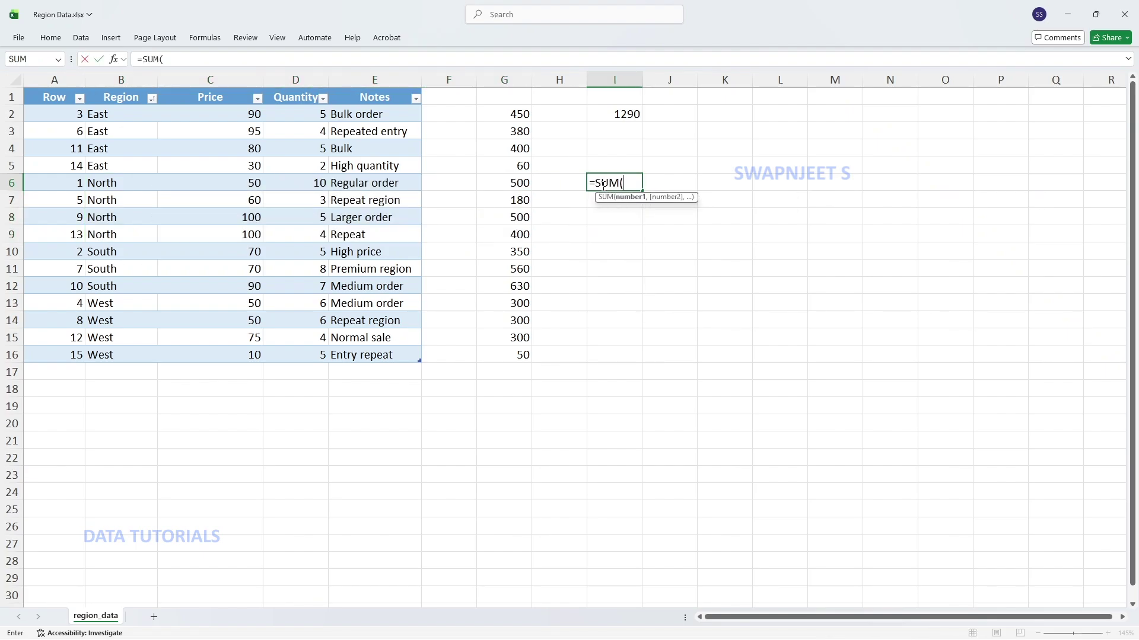
left_click_drag(521, 183, 517, 236)
key("Return")
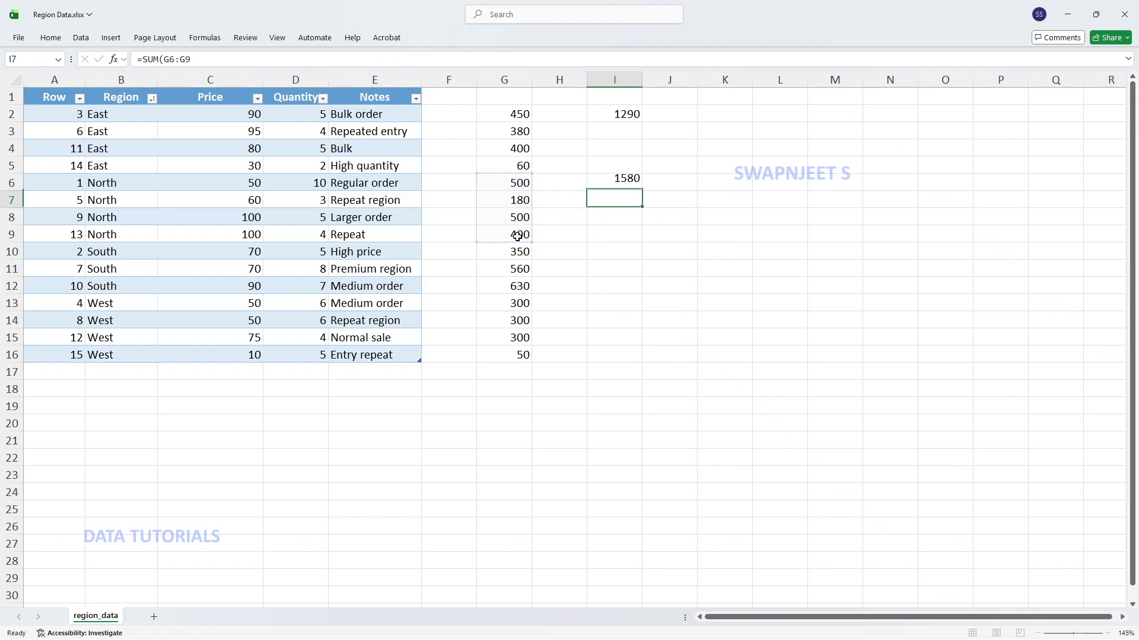
Compare the North total in I6 with the North value of Total Sales by SUMX in Power BI, and return to Excel.
left_click(604, 187)
key("alt+Tab")
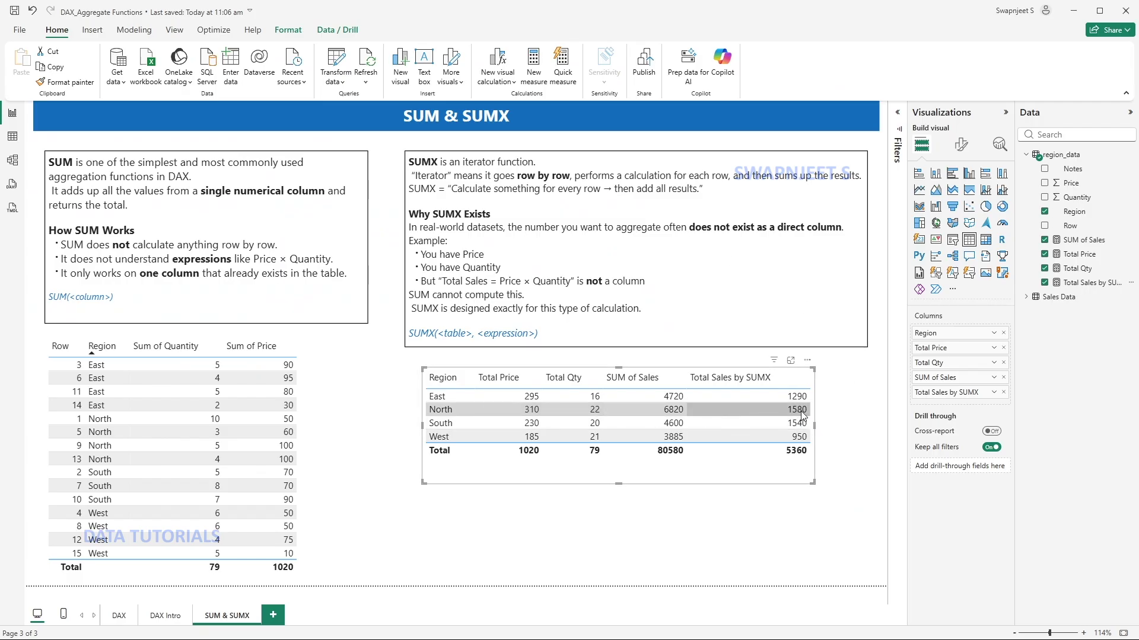
key("alt+Tab")
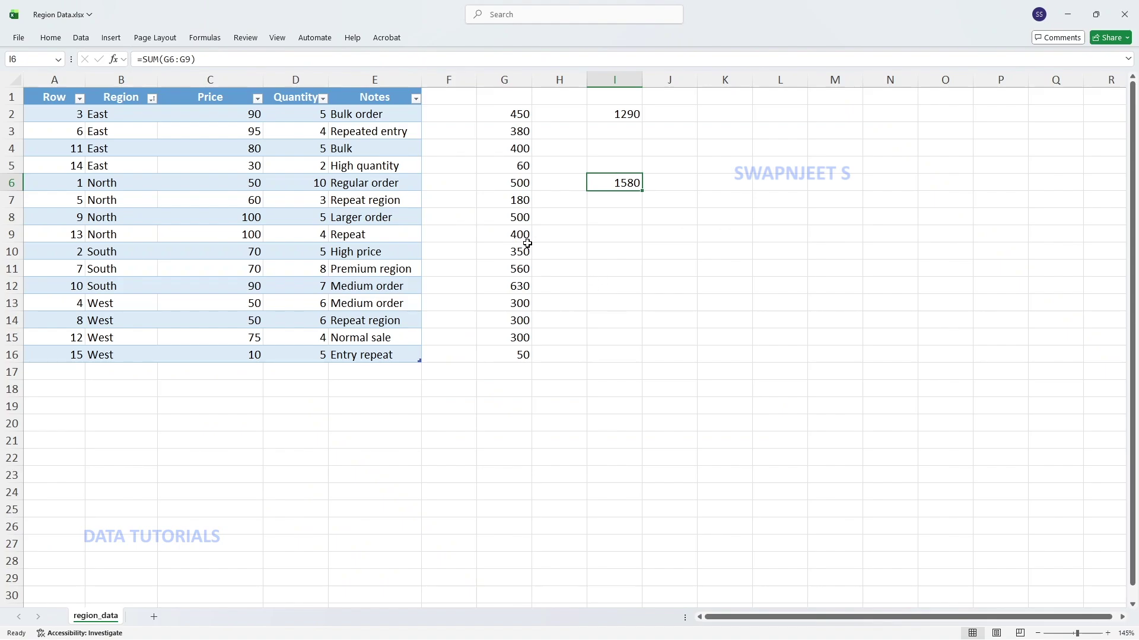
Check the sum of the South rows G10:G12, dismiss the chat notification, and compare it with the South Total Sales by SUMX in Power BI.
left_click_drag(110, 252, 296, 285)
left_click(509, 255)
left_click_drag(510, 263, 529, 289)
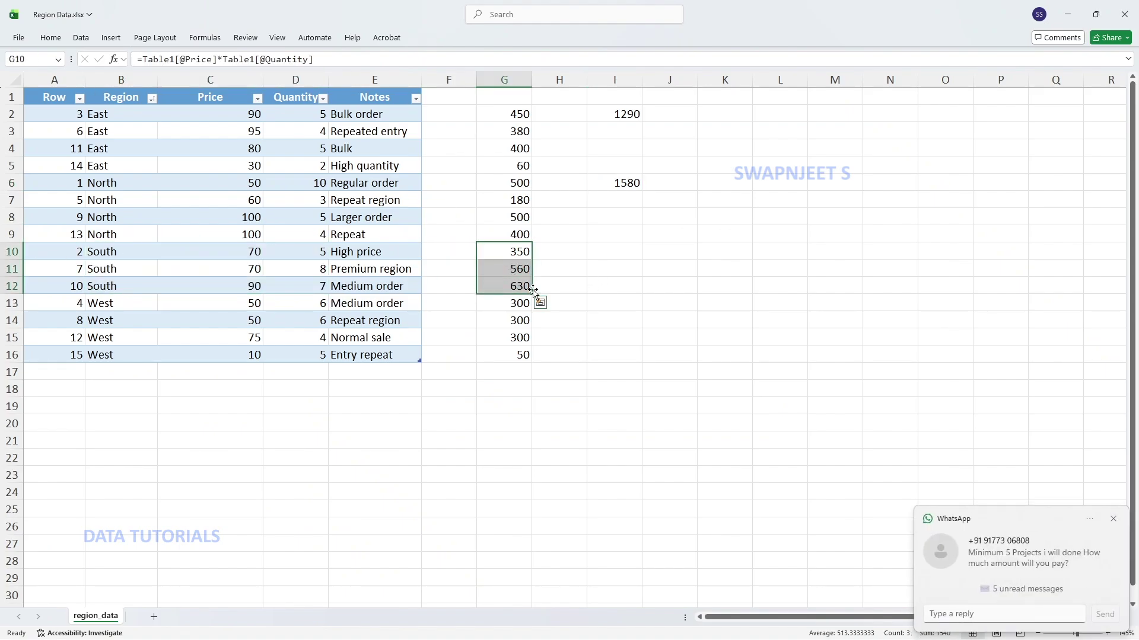
left_click(1113, 519)
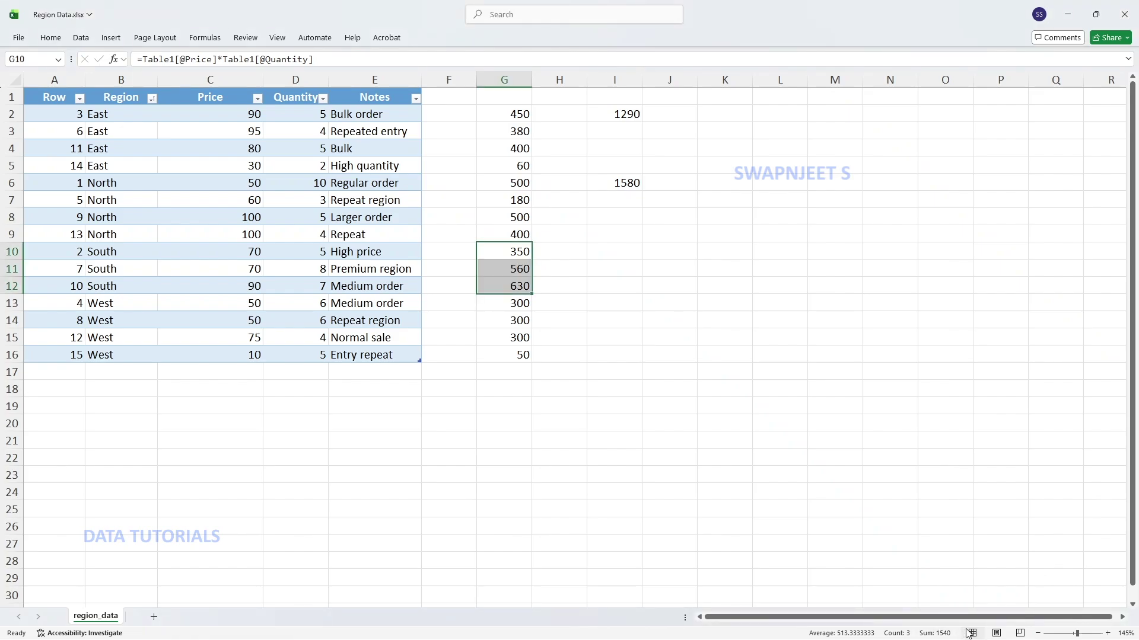
key("alt+Tab")
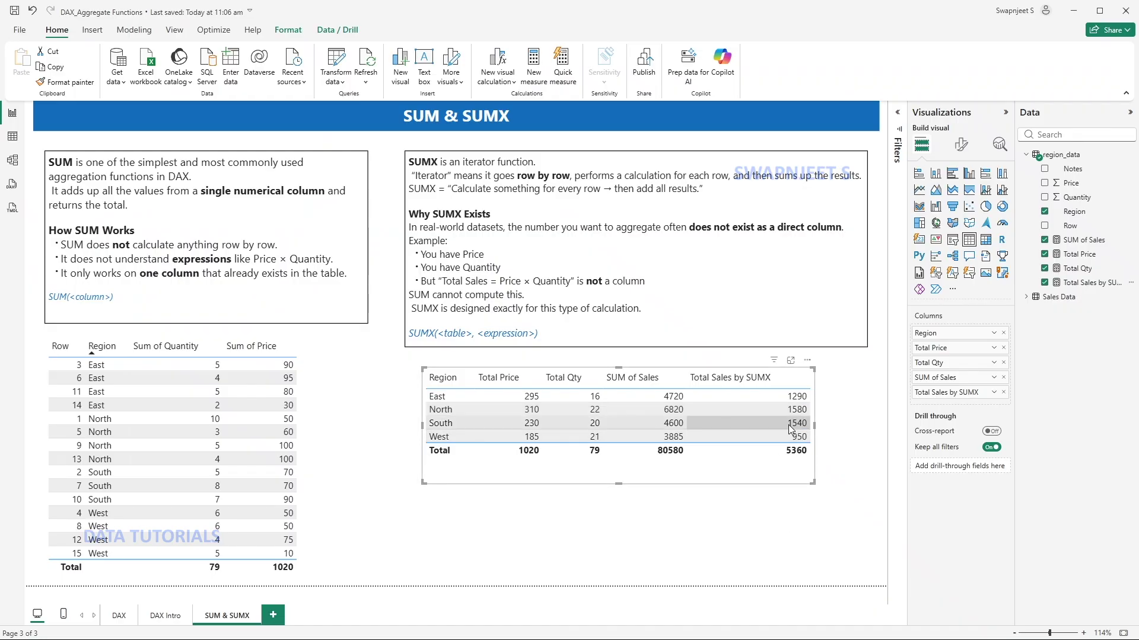
In Excel, check the sum of the West rows G13:G16 and compare it with the West Total Sales by SUMX in Power BI.
key("alt+Tab")
left_click_drag(507, 303, 521, 353)
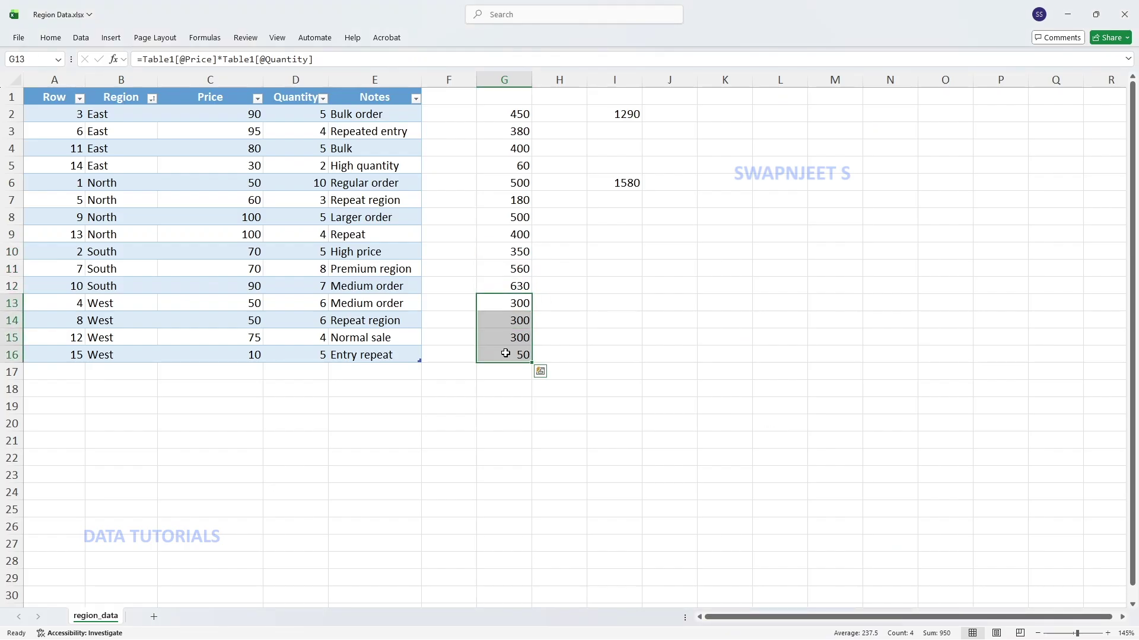
key("alt+Tab")
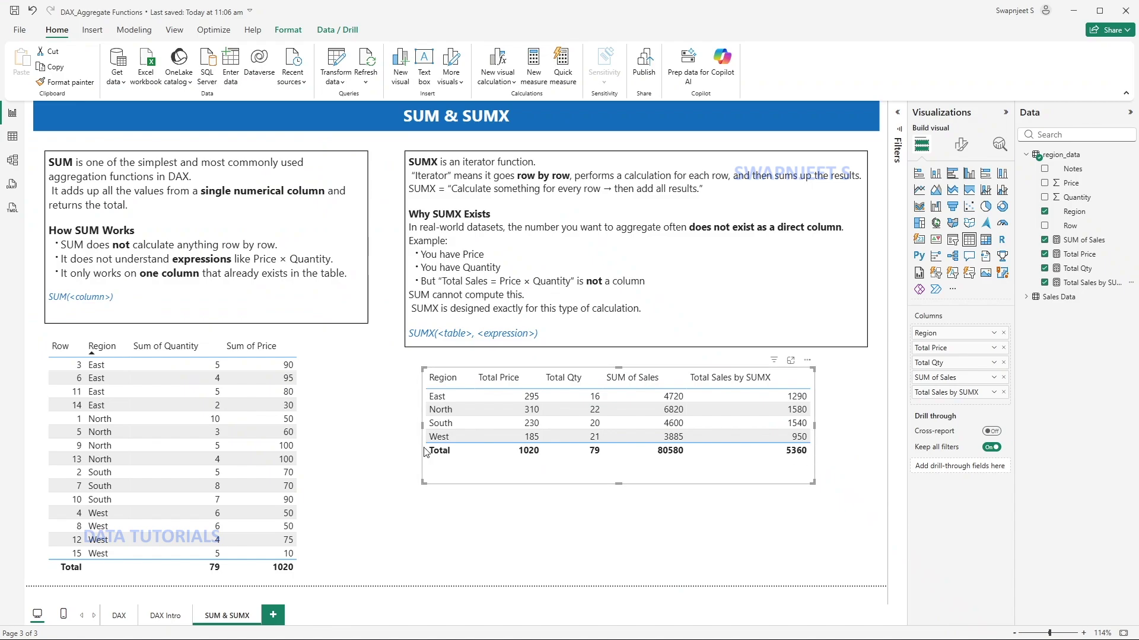
left_click(848, 428)
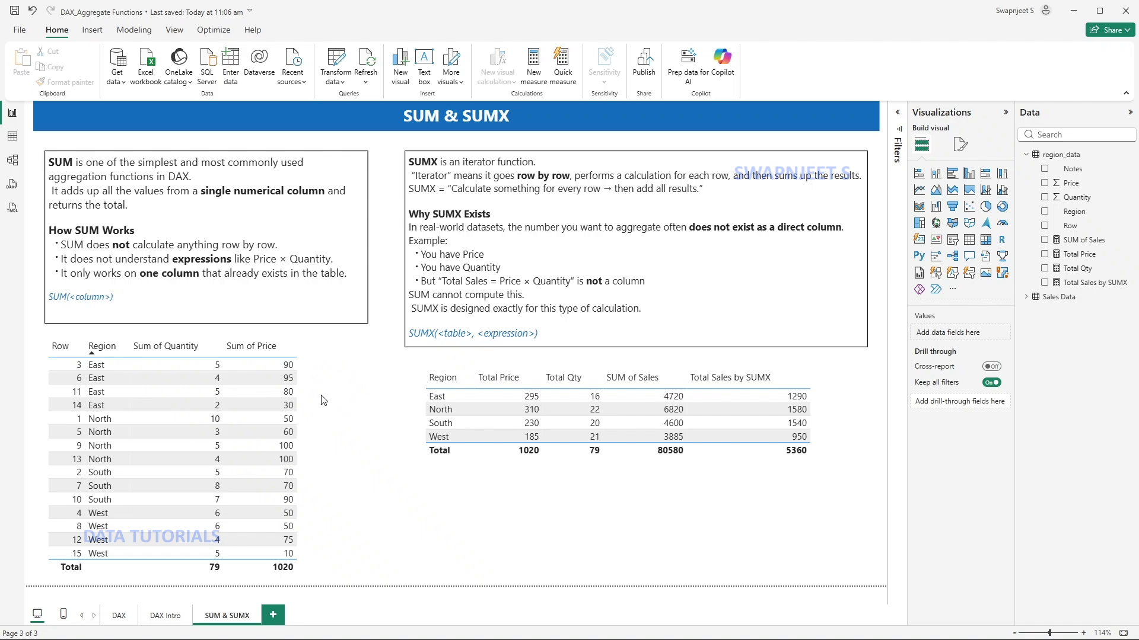
In Excel, check the sum of all row-level sales in G2:G16 and compare it with the overall Total Sales by SUMX in Power BI.
key("alt+Tab")
left_click_drag(516, 114, 514, 166)
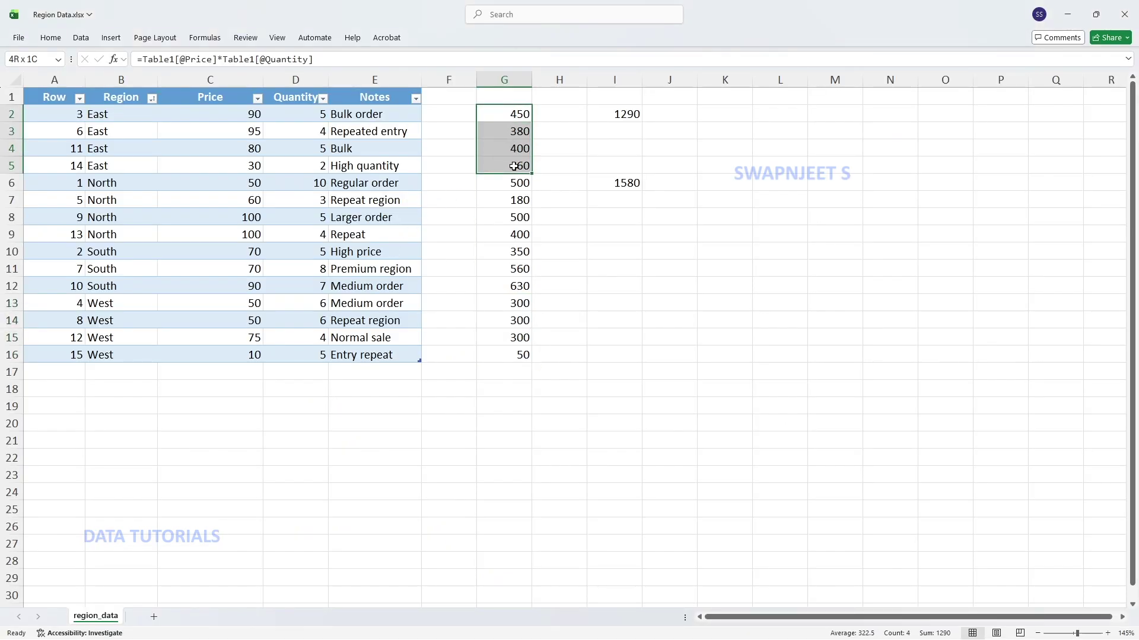
left_click_drag(516, 113, 521, 355)
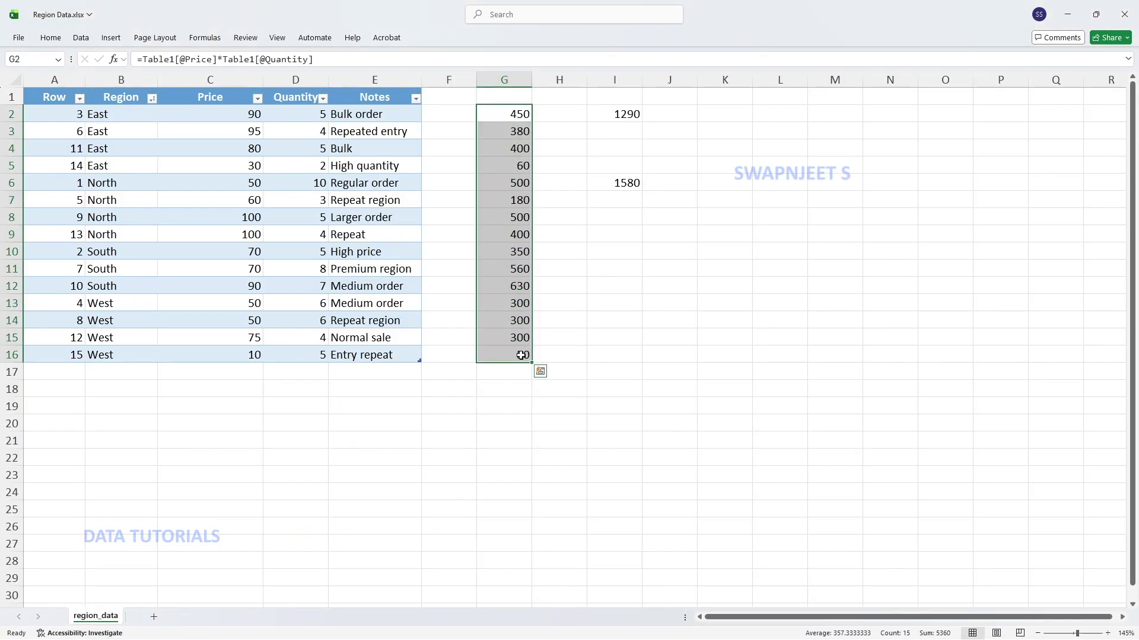
key("alt+Tab")
key("alt+Tab")
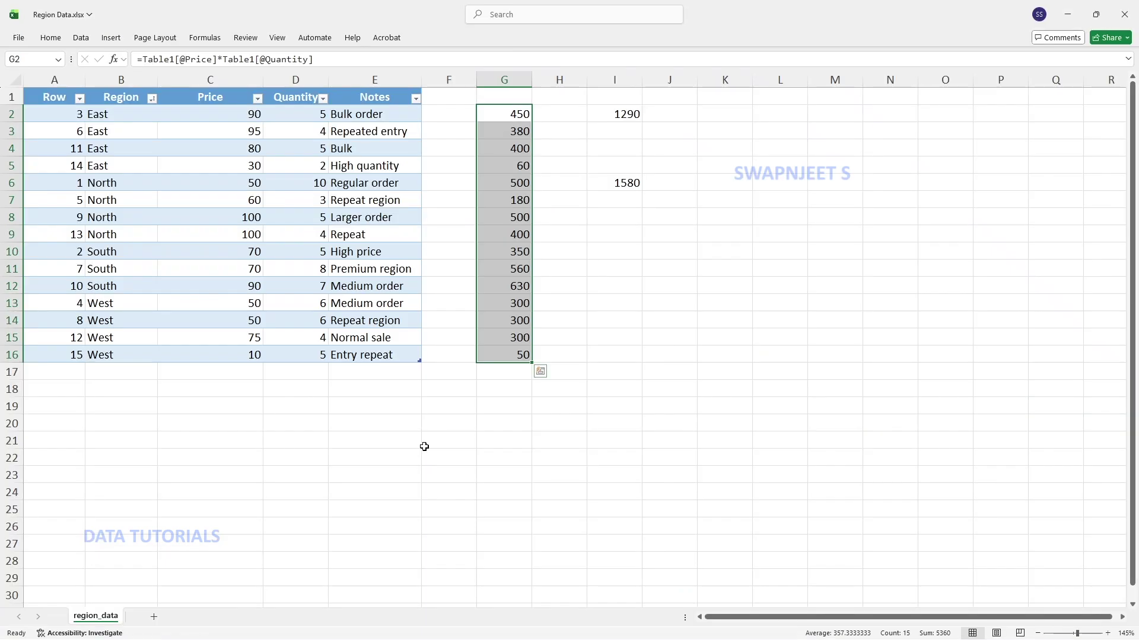
key("alt+Tab")
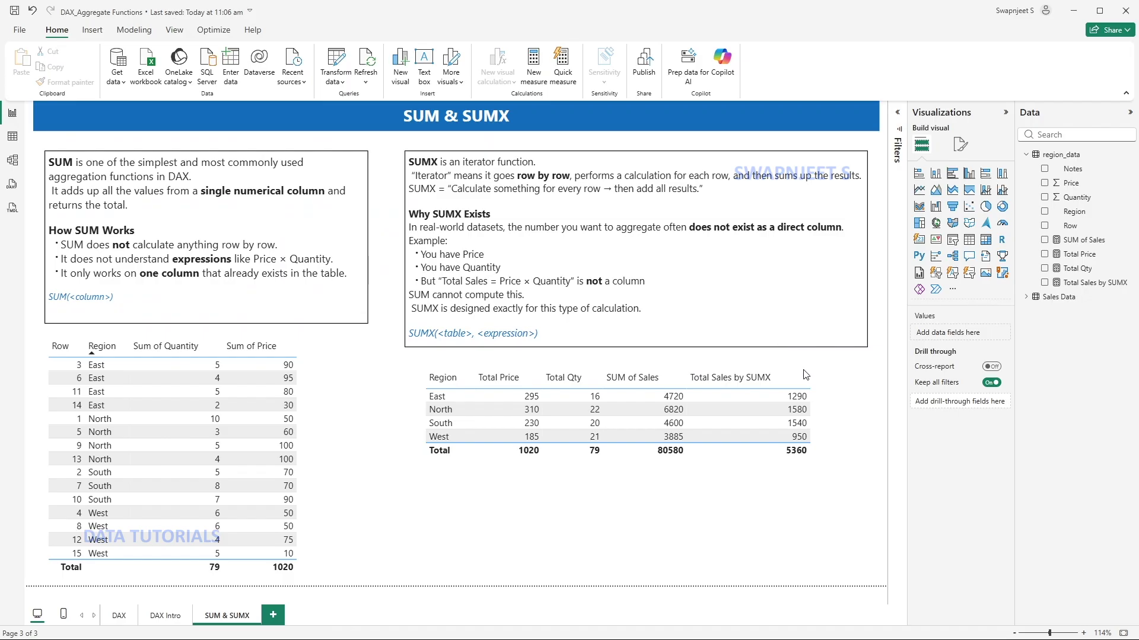